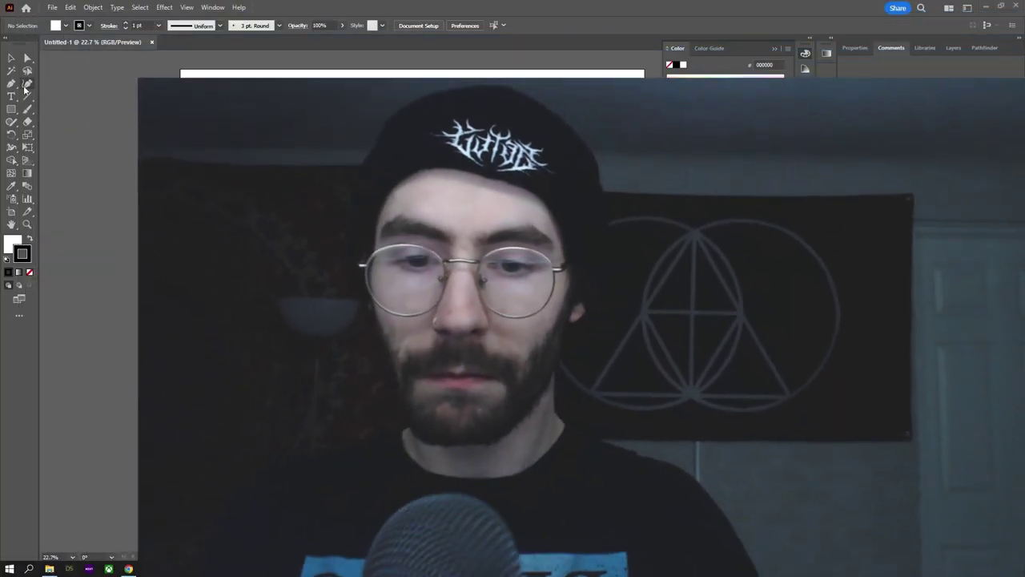
Step: Draw a winged ornamental outline from three curved Pen anchors, then switch to the Selection tool
left_click_drag(314, 149, 307, 164)
left_click_drag(318, 250, 341, 264)
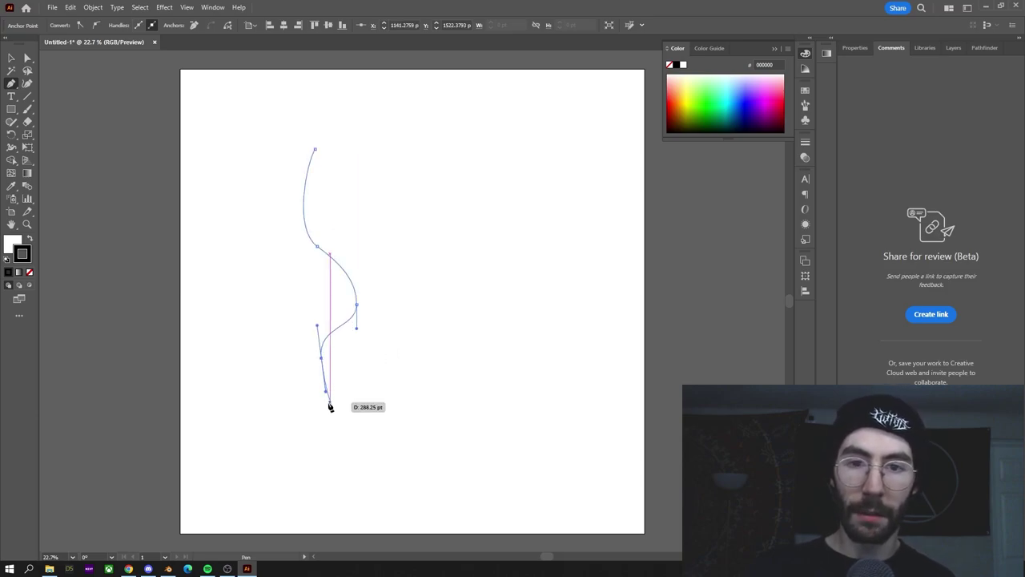
left_click_drag(373, 428, 408, 454)
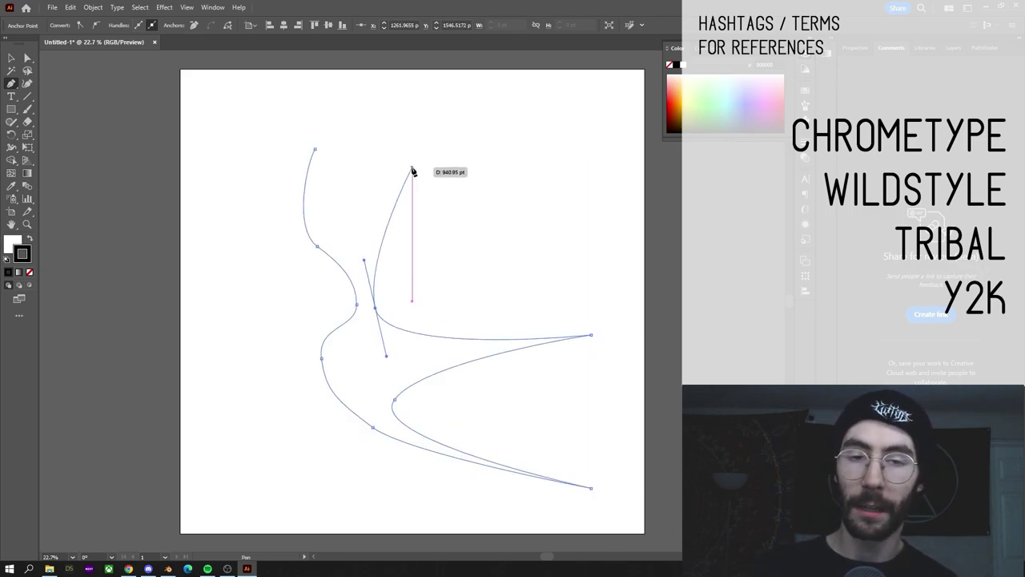
left_click(411, 166)
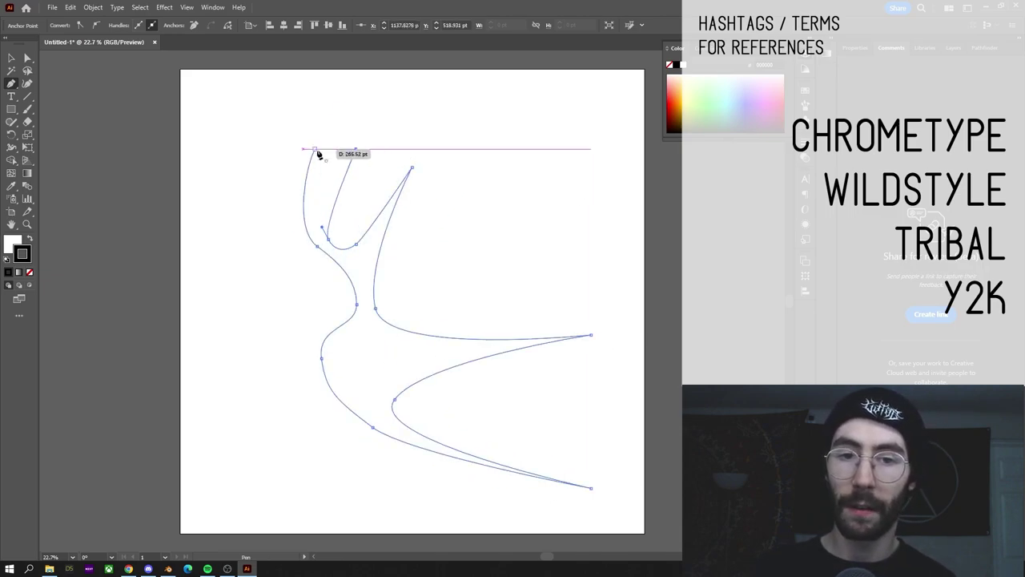
left_click(13, 57)
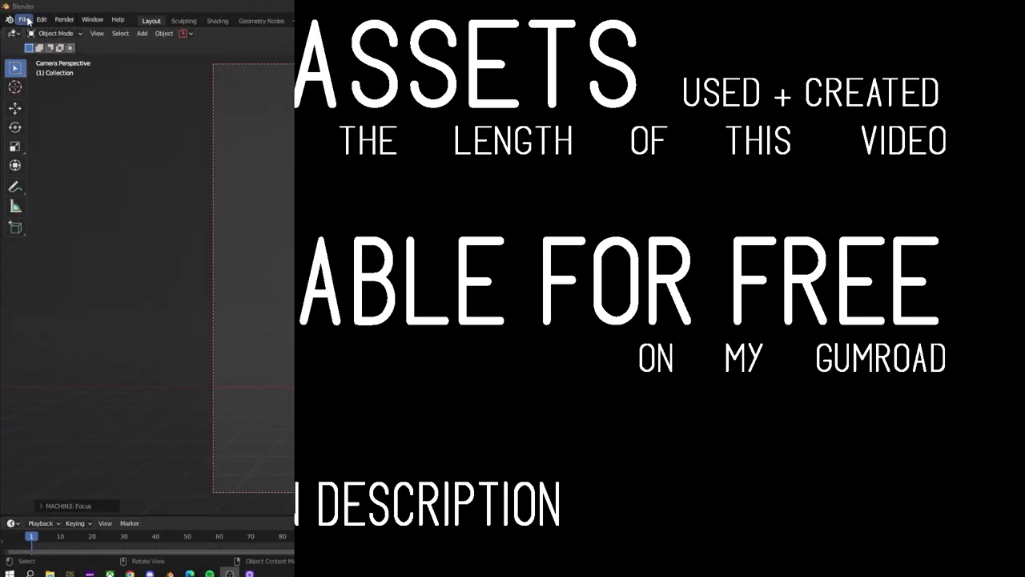
Step: Import the human_bust Wavefront OBJ from Desktop\tut 3\try 3
left_click(23, 19)
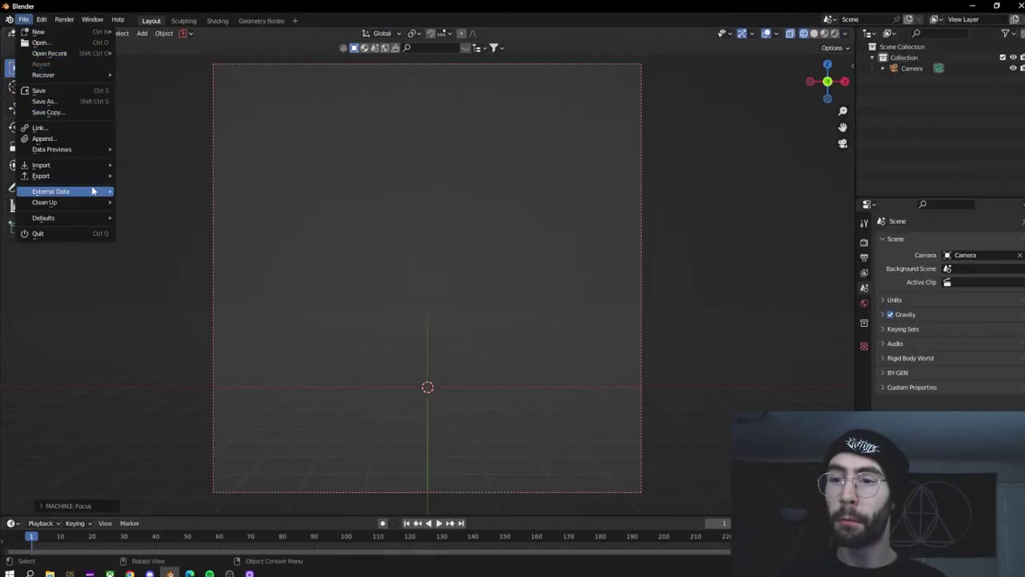
mouse_move(81, 165)
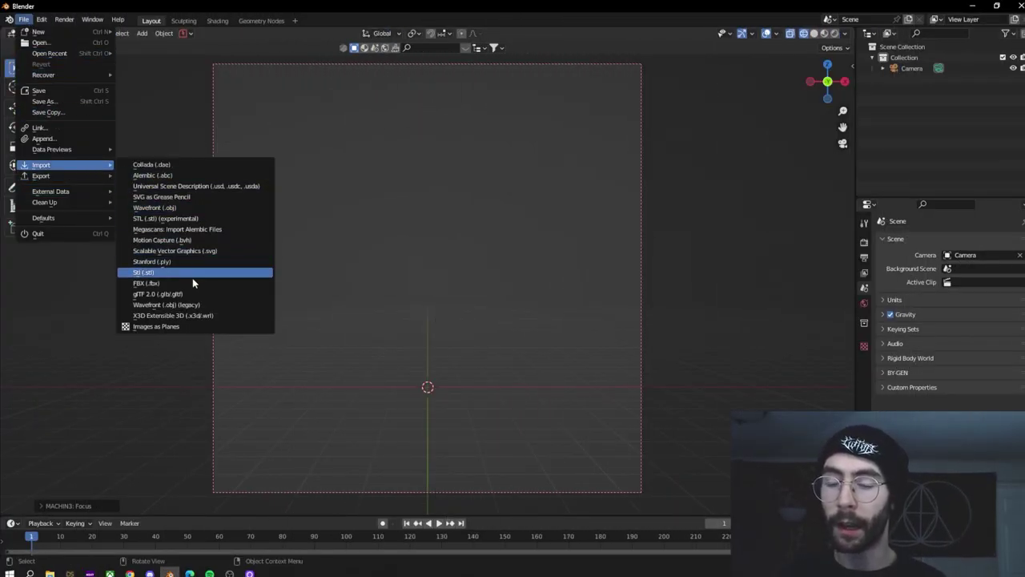
left_click(211, 212)
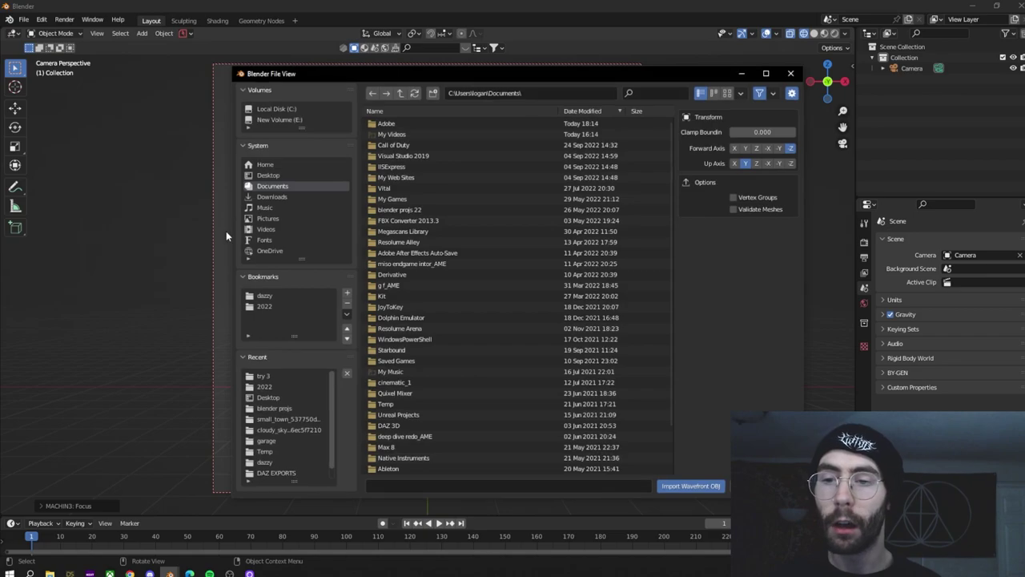
left_click(268, 175)
double_click(383, 134)
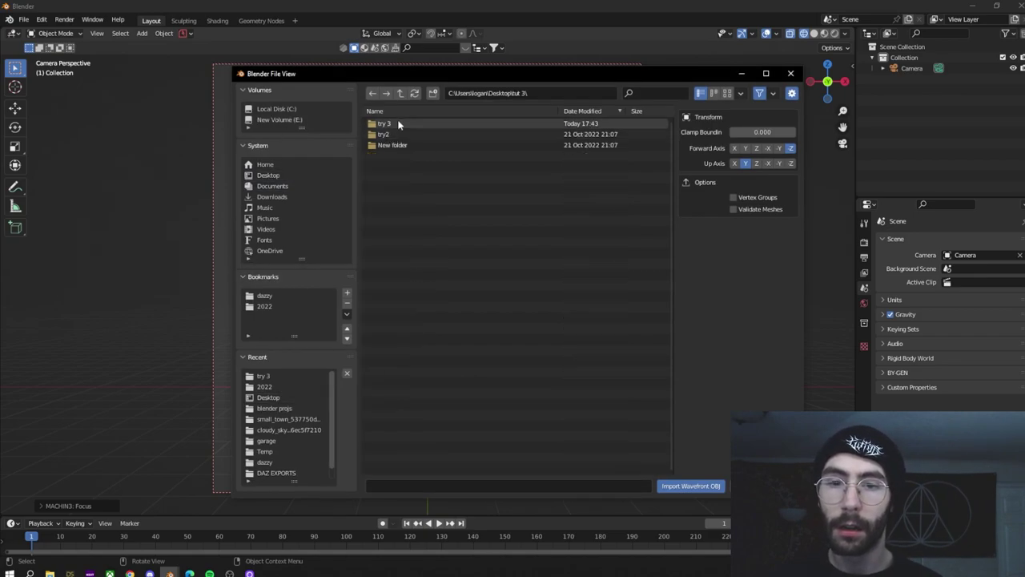
double_click(398, 126)
double_click(399, 137)
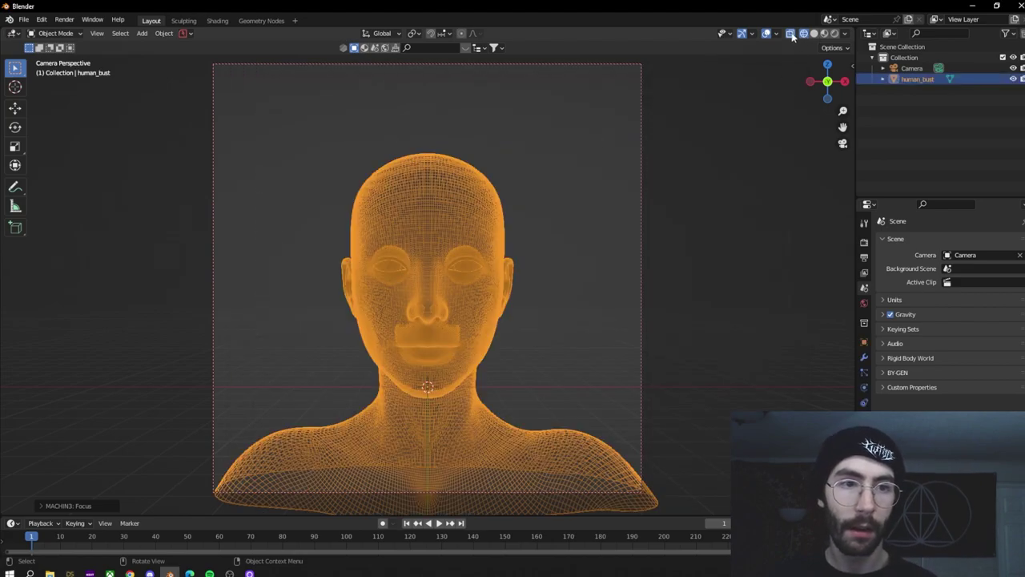
Step: Switch the viewport to Solid shading, select the bust and return to camera view
left_click(695, 191)
left_click(814, 33)
mouse_move(513, 192)
middle_mouse_down()
mouse_move(553, 281)
mouse_move(542, 232)
middle_mouse_up()
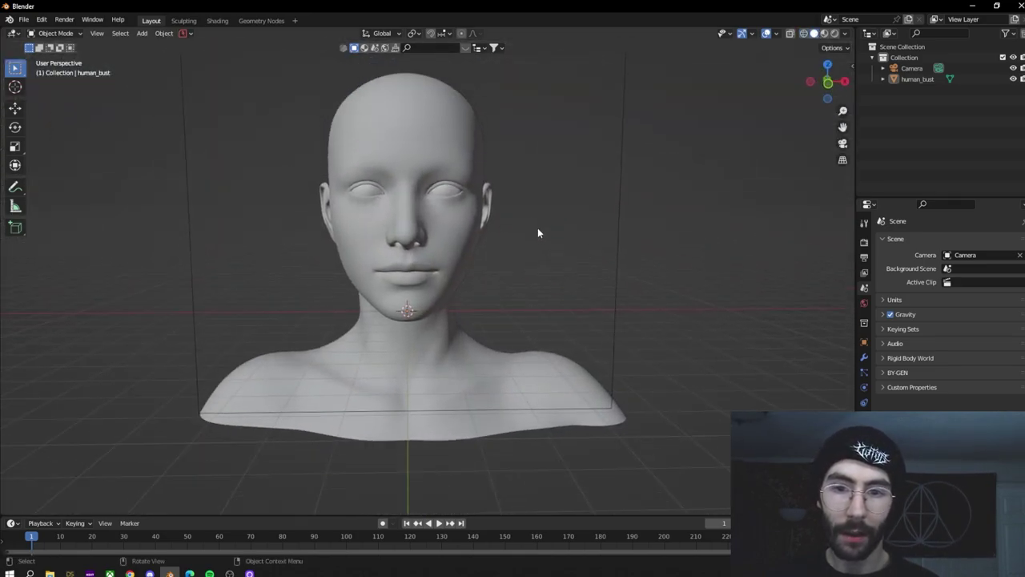
middle_click_drag(480, 235, 431, 186)
left_click(419, 210)
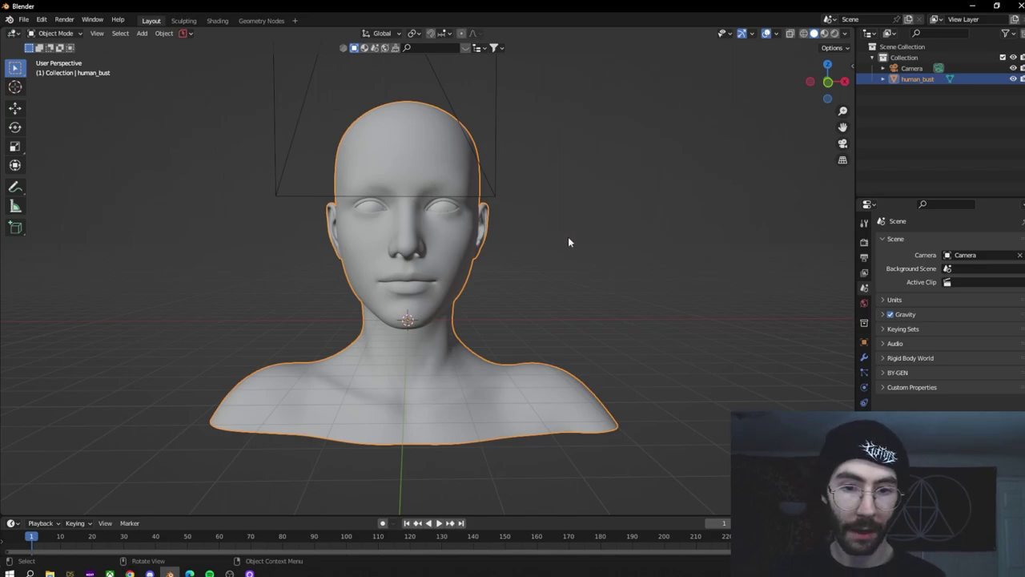
scroll(556, 246, "up", 3)
scroll(570, 229, "down", 5)
key("KP_0")
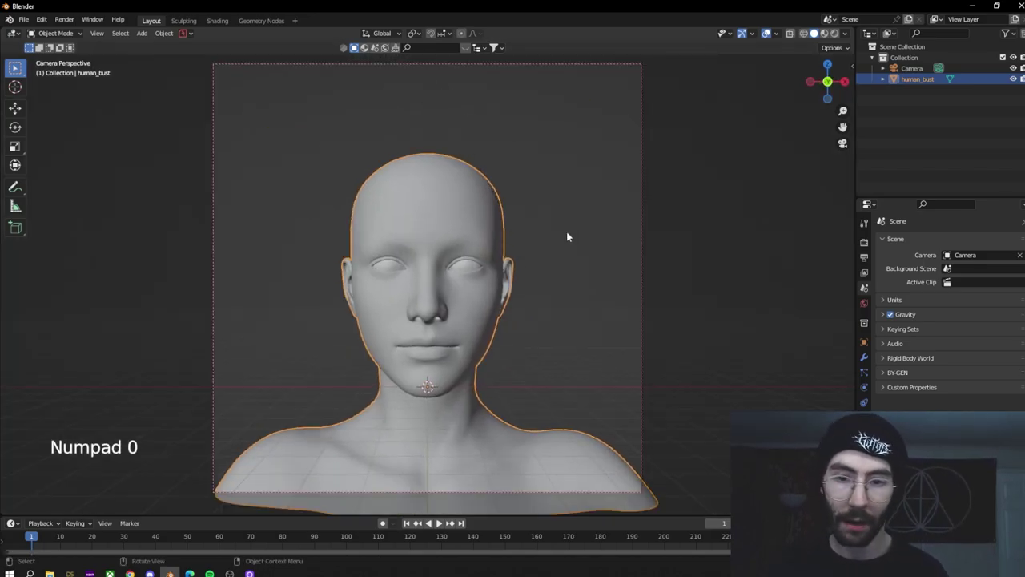
left_click(24, 19)
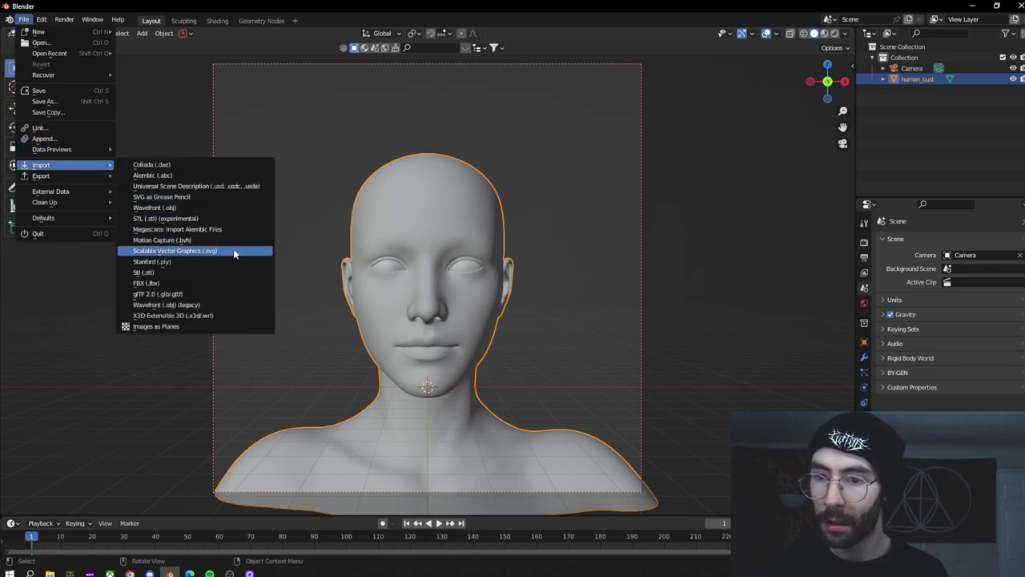
Step: Import mask 1.svg from Desktop\tut 3\try 3
left_click(233, 251)
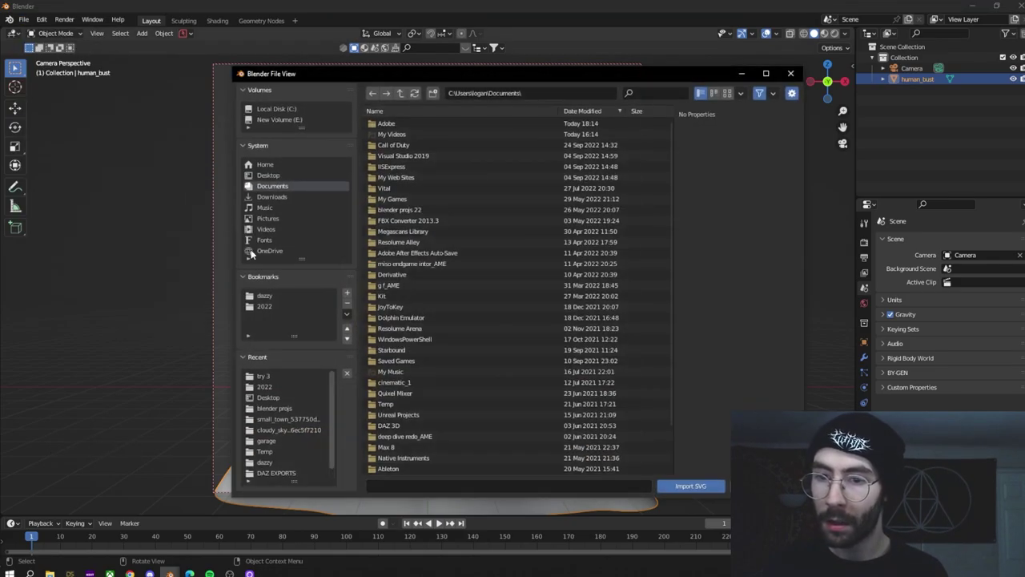
left_click(271, 175)
double_click(403, 141)
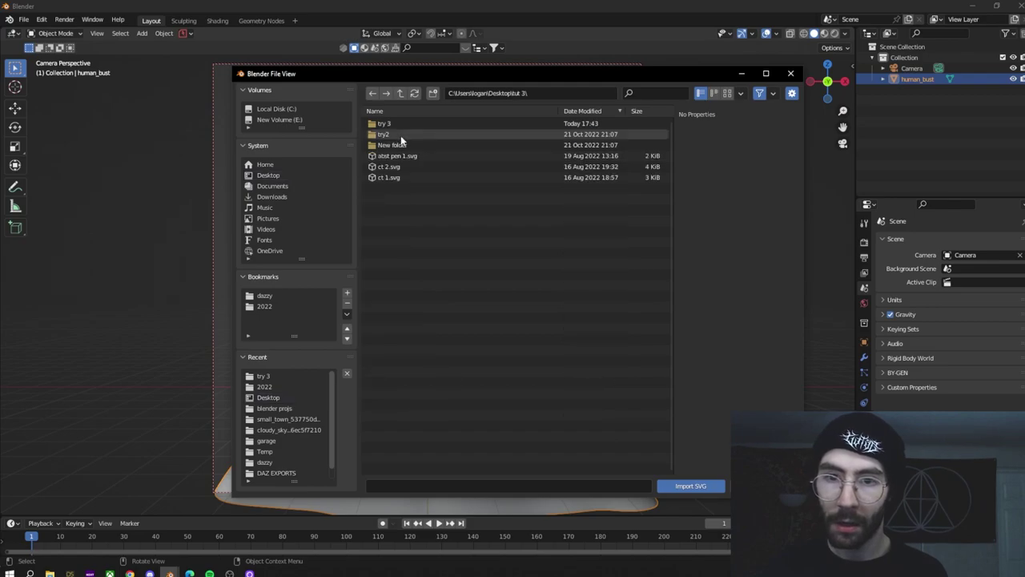
double_click(399, 125)
double_click(396, 123)
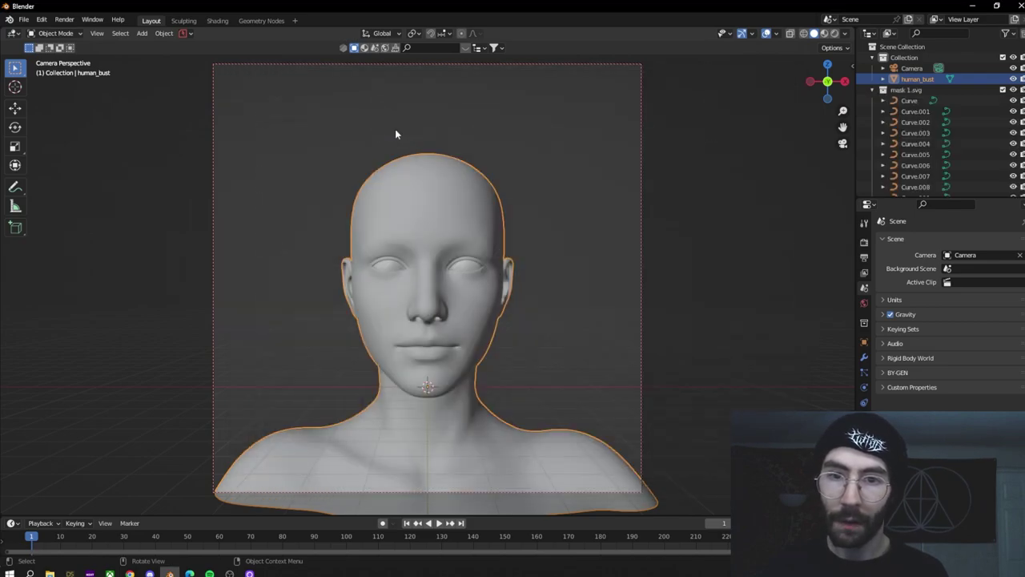
Step: Select all the imported mask curves and scale them up
scroll(449, 343, "down", 3)
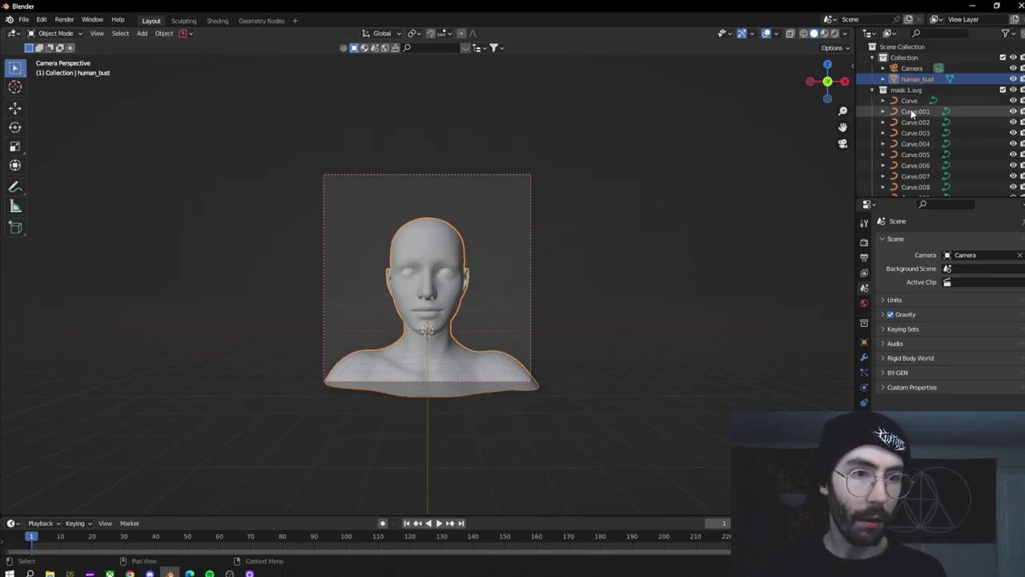
scroll(911, 112, "down", 3)
scroll(910, 160, "up", 3)
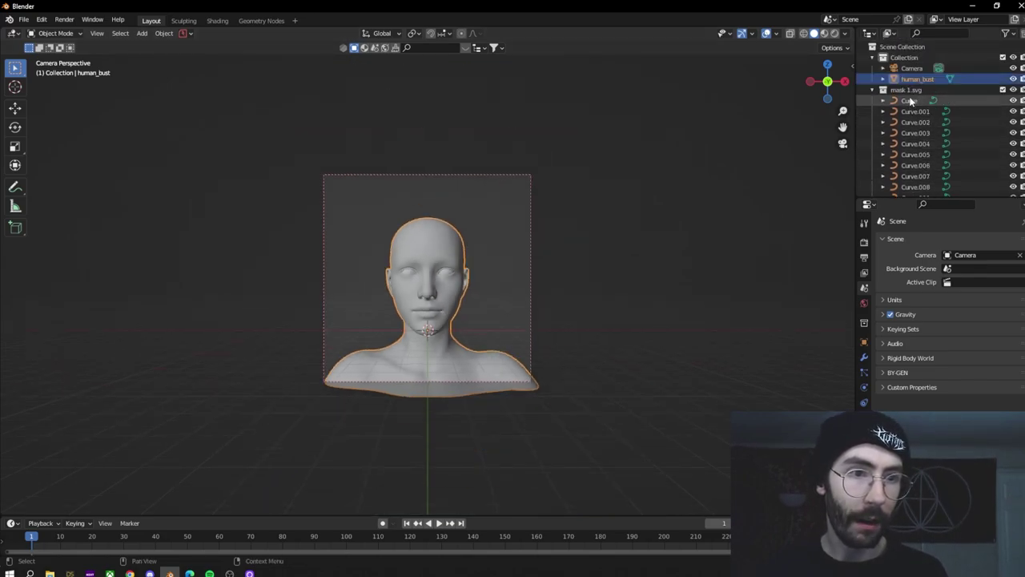
left_click(909, 100)
scroll(907, 101, "down", 3)
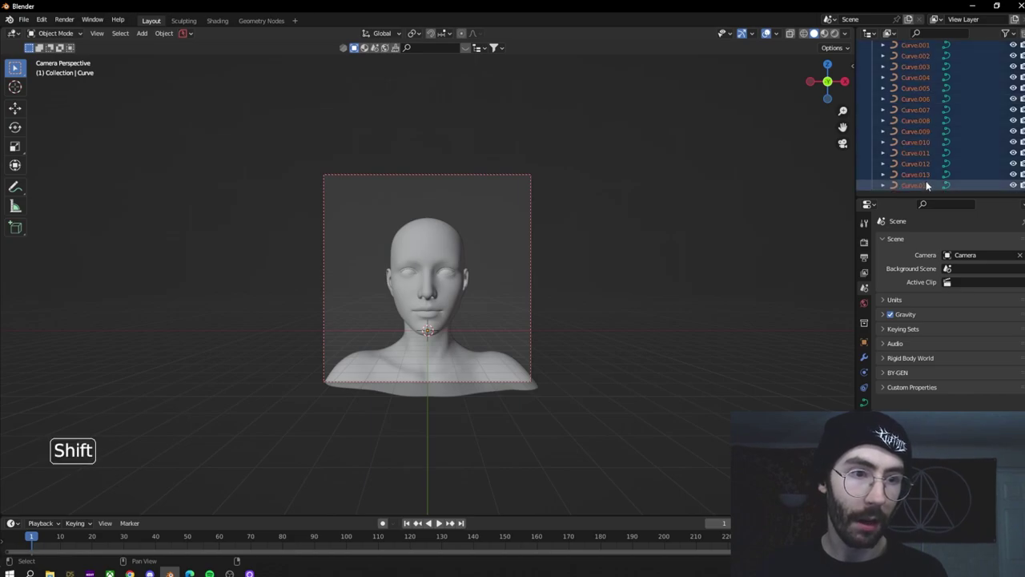
key("s")
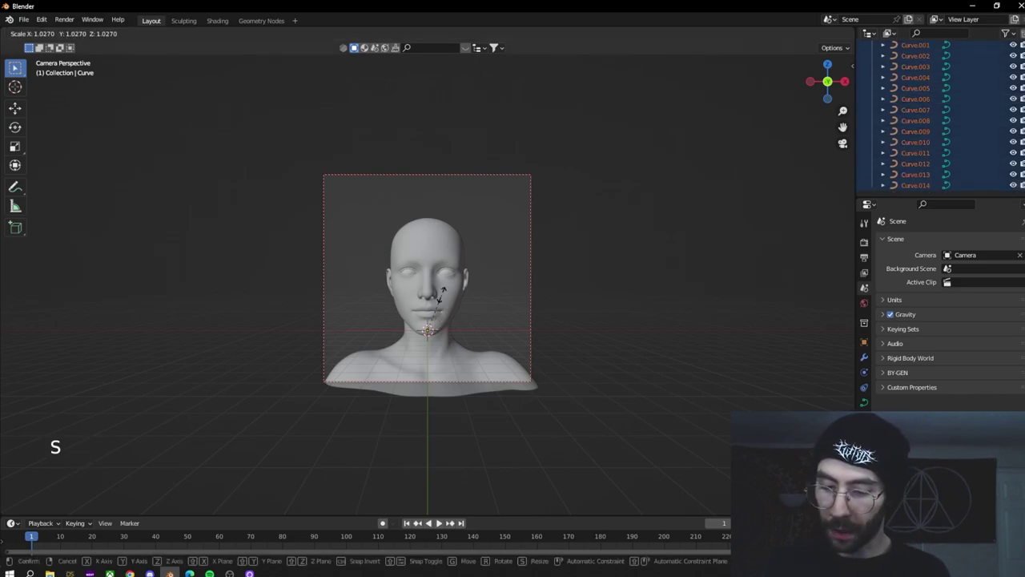
scroll(511, 300, "up", 3)
middle_click_drag(510, 301, 509, 272, "shift")
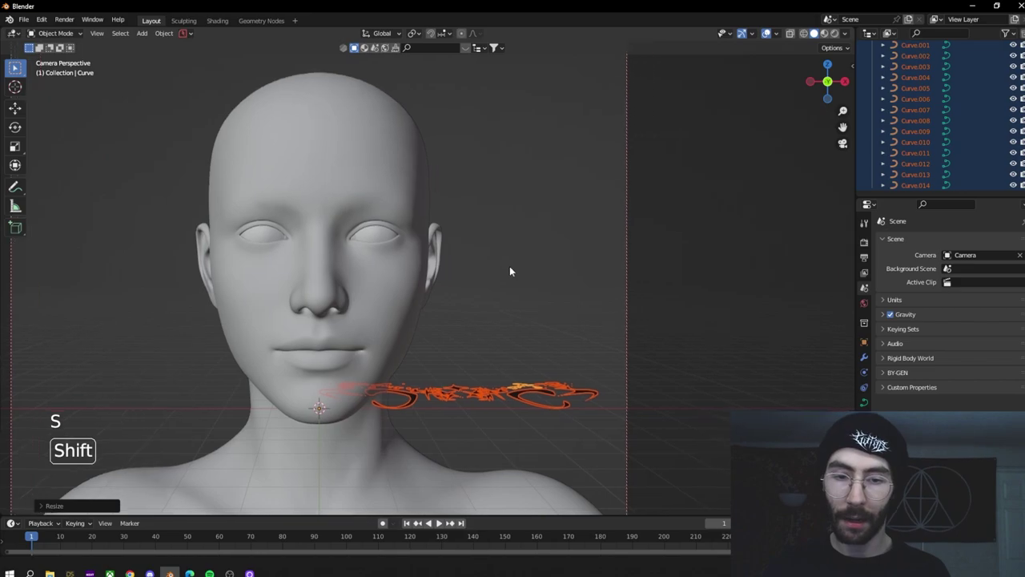
Step: Rotate the mask curves 90° about X so they stand upright
key("r")
key("x")
key("9")
key("0")
key("Return")
middle_click_drag(608, 272, 437, 194, "shift")
Step: Isolate the mask curves in local view
key("KP_Divide")
middle_click_drag(528, 195, 547, 179, "shift")
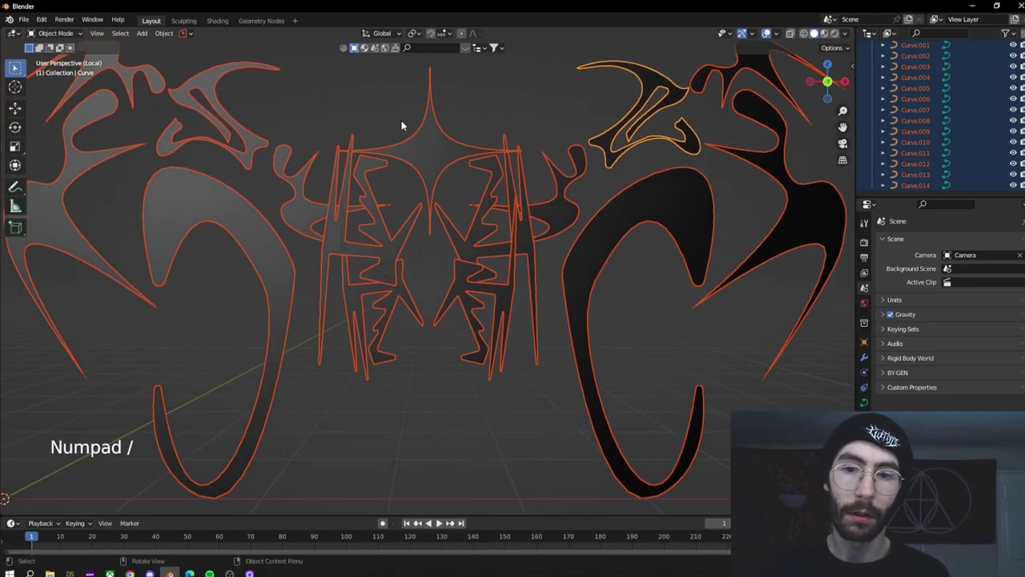
scroll(472, 208, "down", 4)
scroll(337, 184, "up", 2)
Step: Convert the mask curves to meshes and join them into a single object
left_click(166, 33)
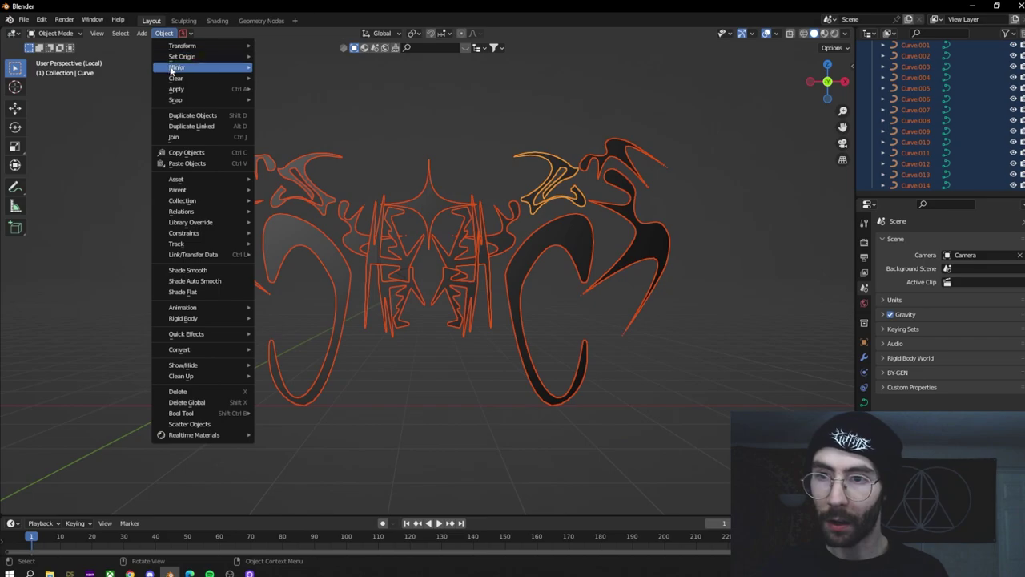
mouse_move(188, 355)
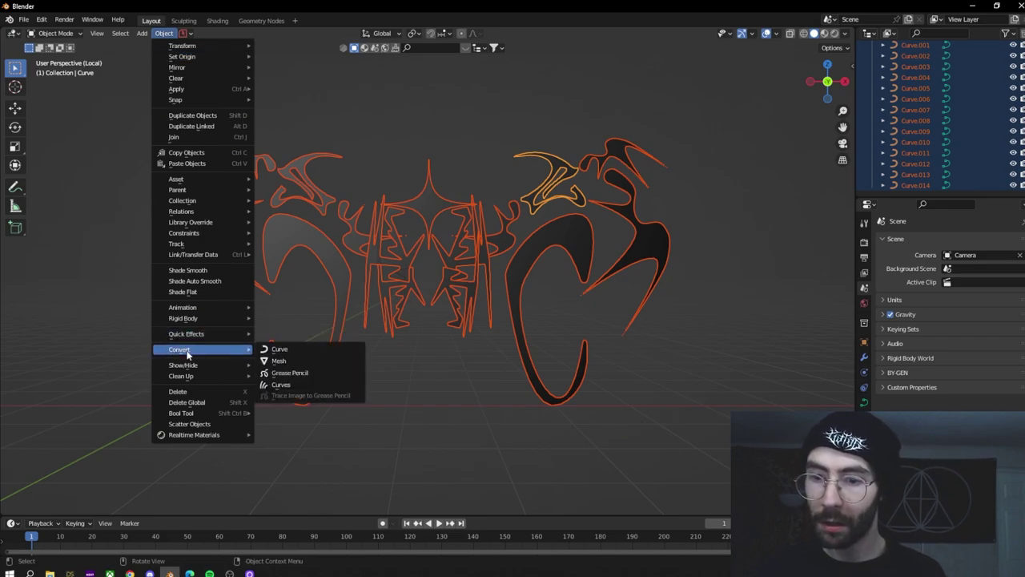
left_click(286, 361)
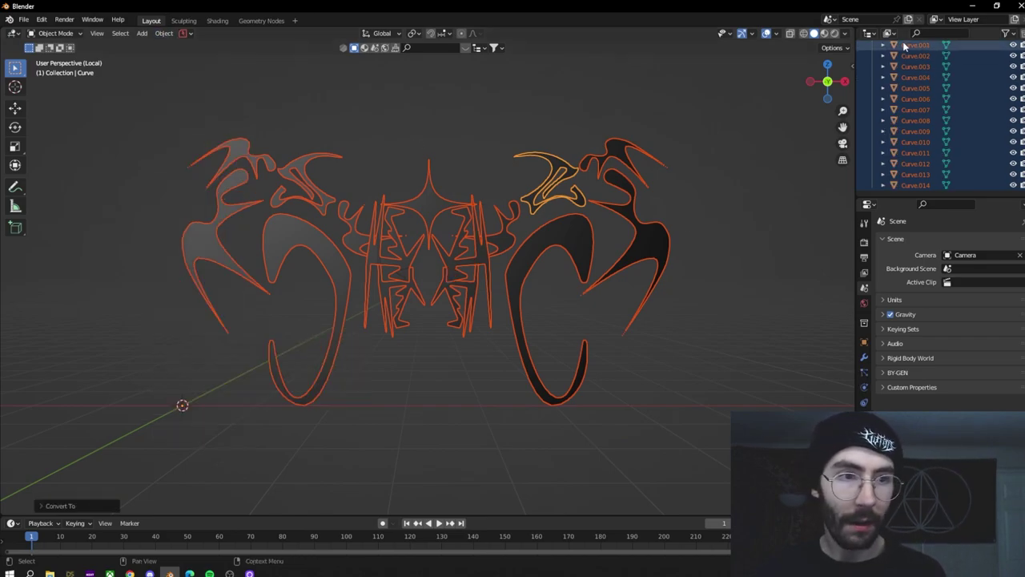
scroll(558, 213, "up", 6)
scroll(479, 206, "down", 6)
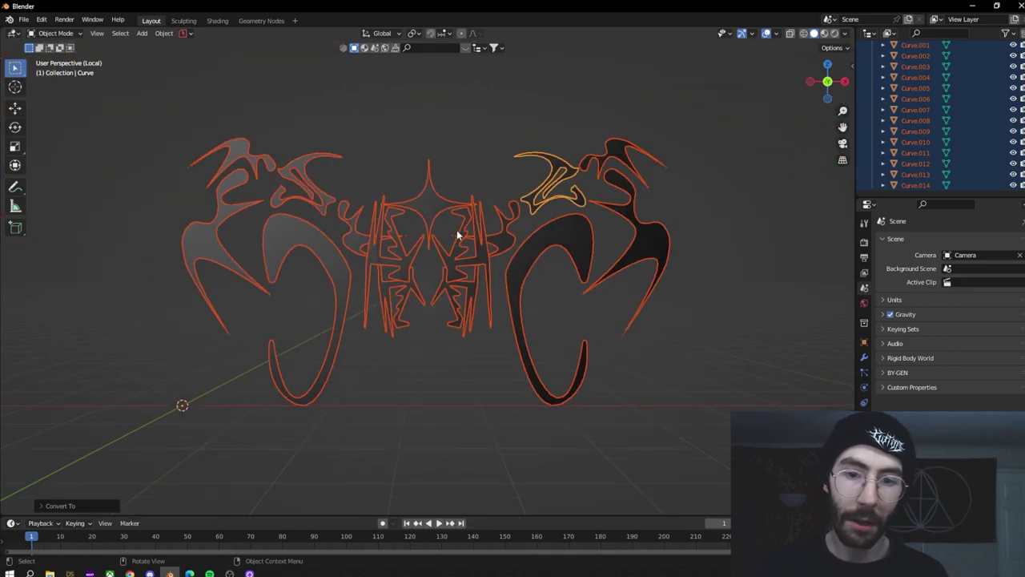
key("ctrl+j")
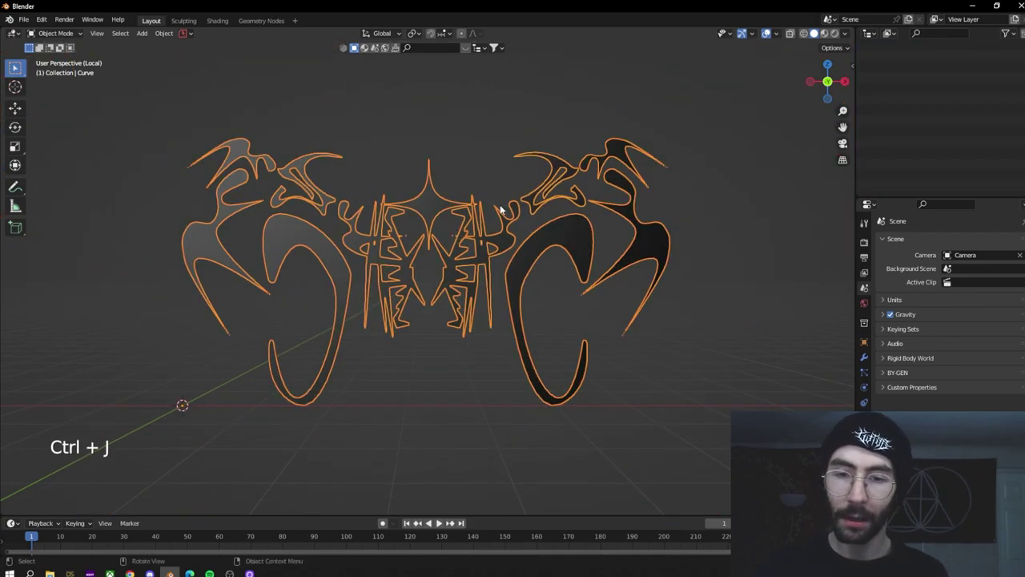
scroll(389, 169, "up", 5)
scroll(400, 168, "down", 5)
scroll(442, 213, "up", 5)
middle_click_drag(602, 204, 542, 202, "shift")
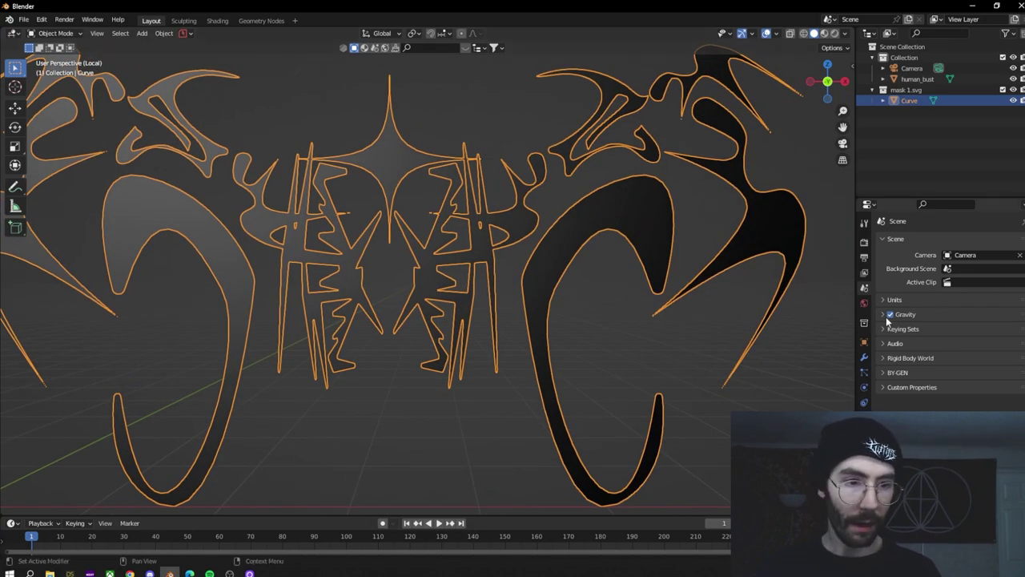
Step: Add a Solidify modifier to the logo with 0.015 m thickness
left_click(866, 357)
left_click(898, 241)
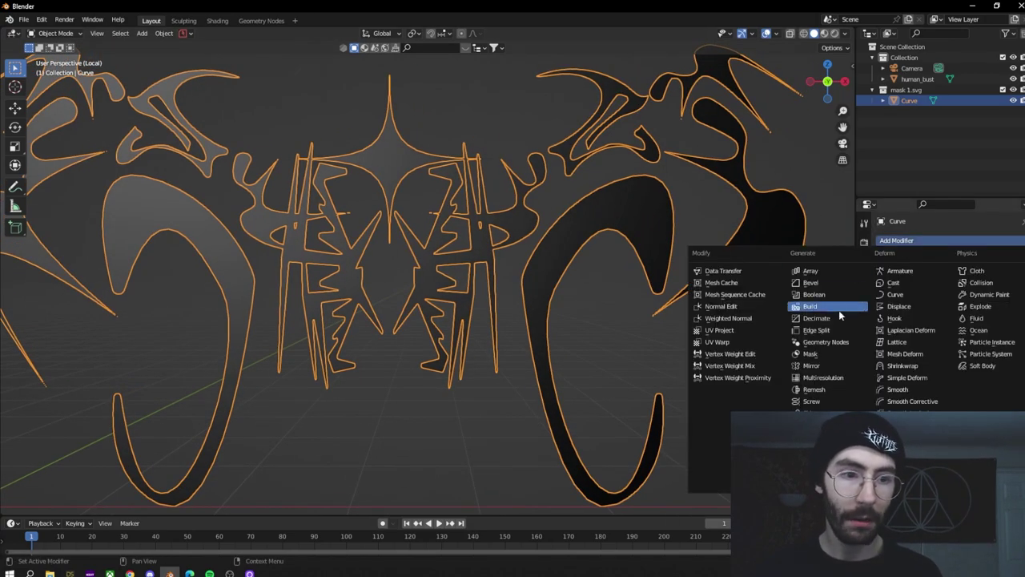
left_click(811, 425)
middle_click_drag(652, 279, 511, 281)
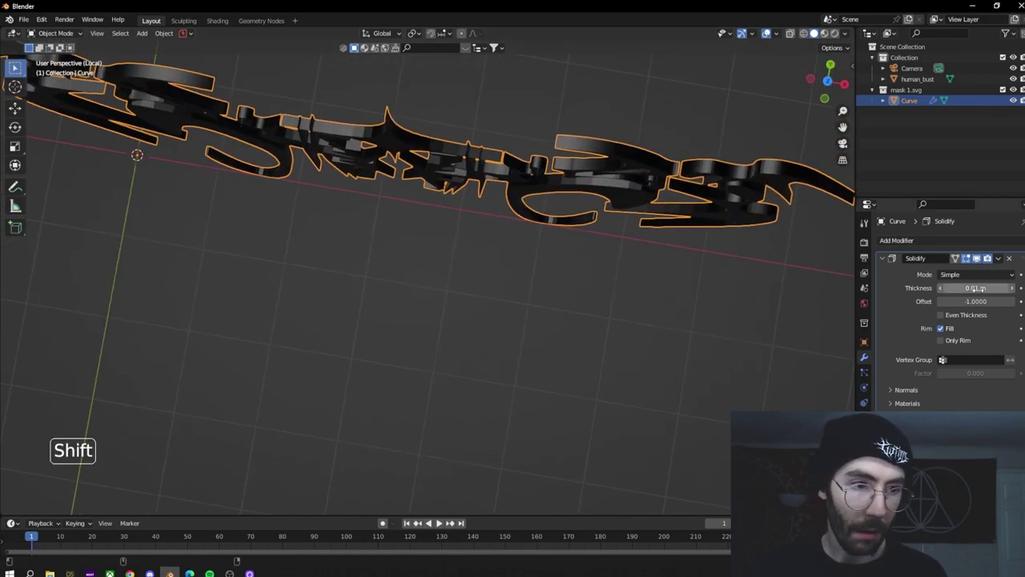
left_click_drag(975, 288, 982, 287, "shift")
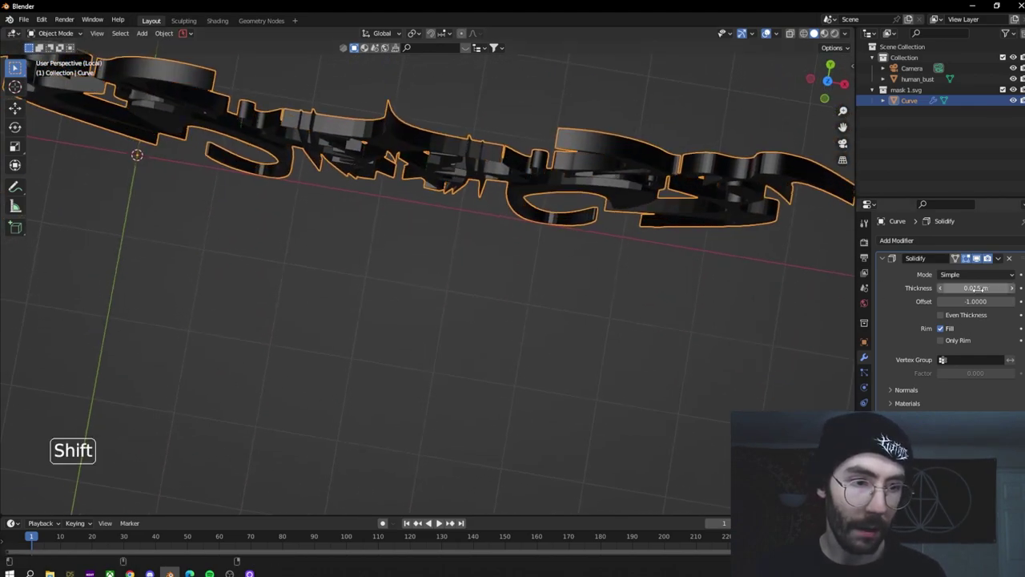
middle_click_drag(792, 226, 527, 169)
Step: Apply Shade Smooth to the mask logo
right_click(392, 195)
right_click(621, 211)
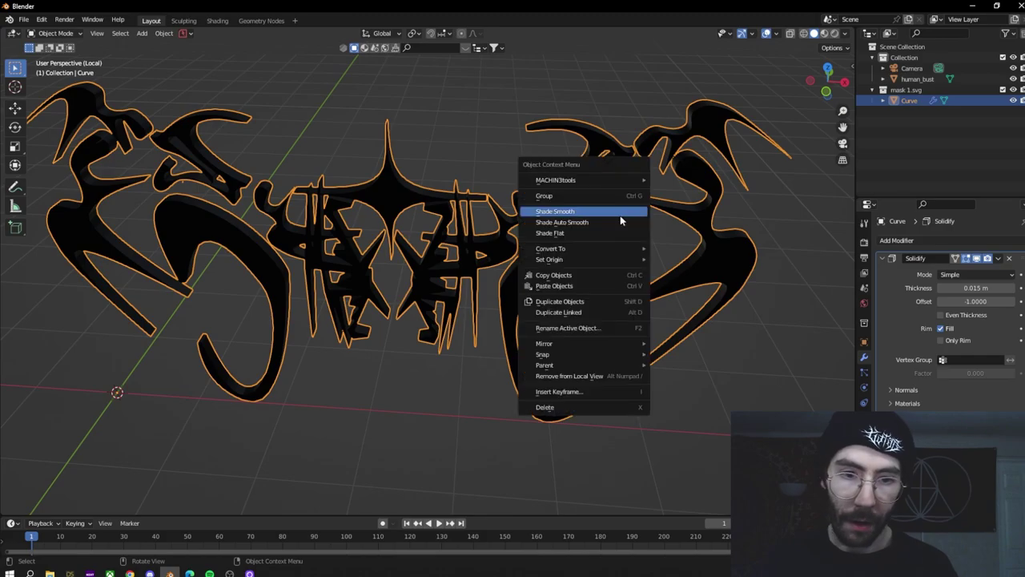
left_click(622, 212)
scroll(561, 200, "up", 5)
mouse_move(499, 185)
middle_mouse_down()
mouse_move(574, 165)
mouse_move(507, 170)
mouse_move(553, 172)
mouse_move(509, 187)
mouse_move(438, 190)
mouse_move(483, 186)
mouse_move(491, 160)
mouse_move(452, 267)
middle_mouse_up()
Step: Inspect the logo mesh in Edit Mode and remove its SVGMat material
key("Tab")
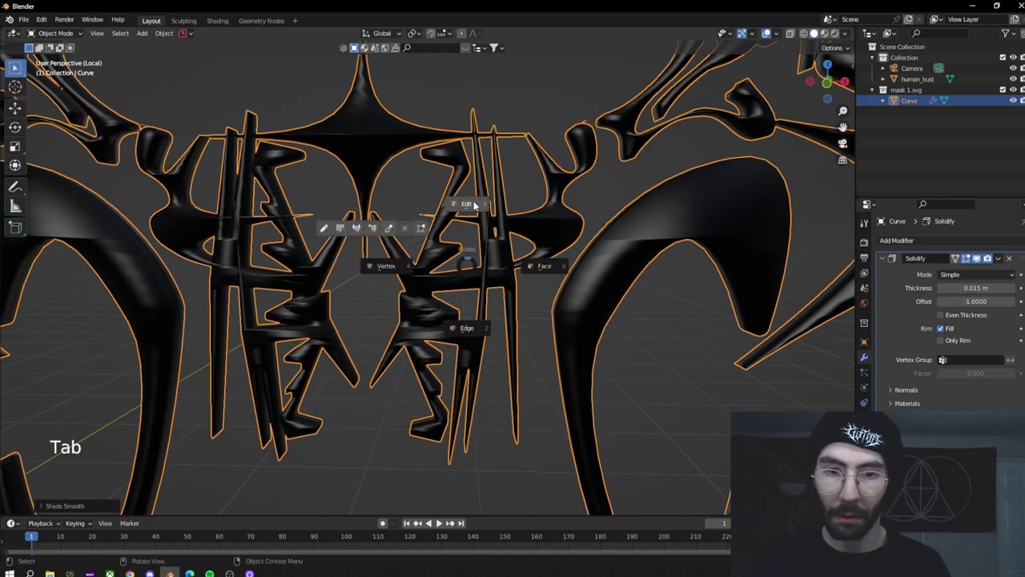
scroll(736, 75, "up", 5)
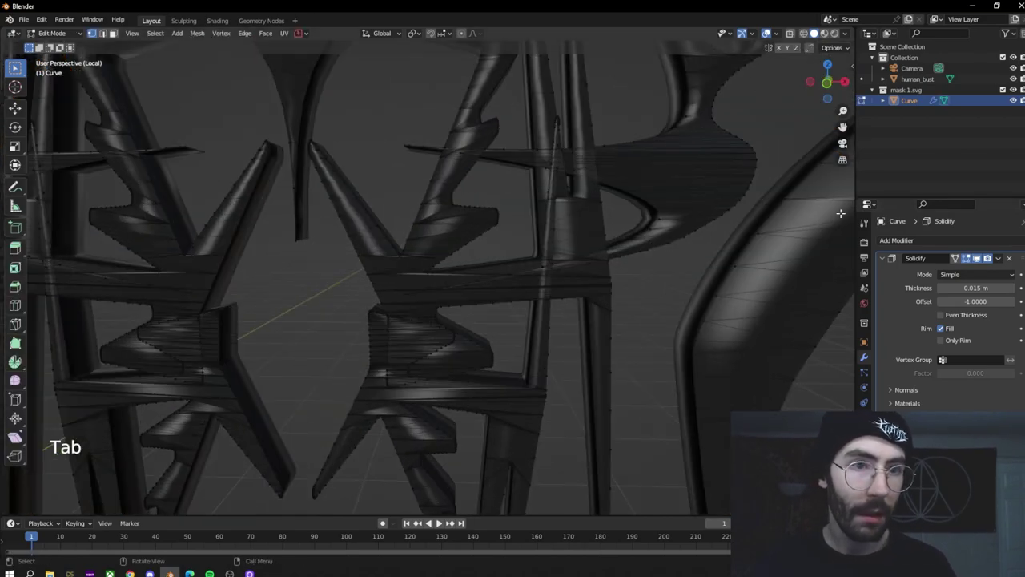
left_click(863, 439)
key("Tab")
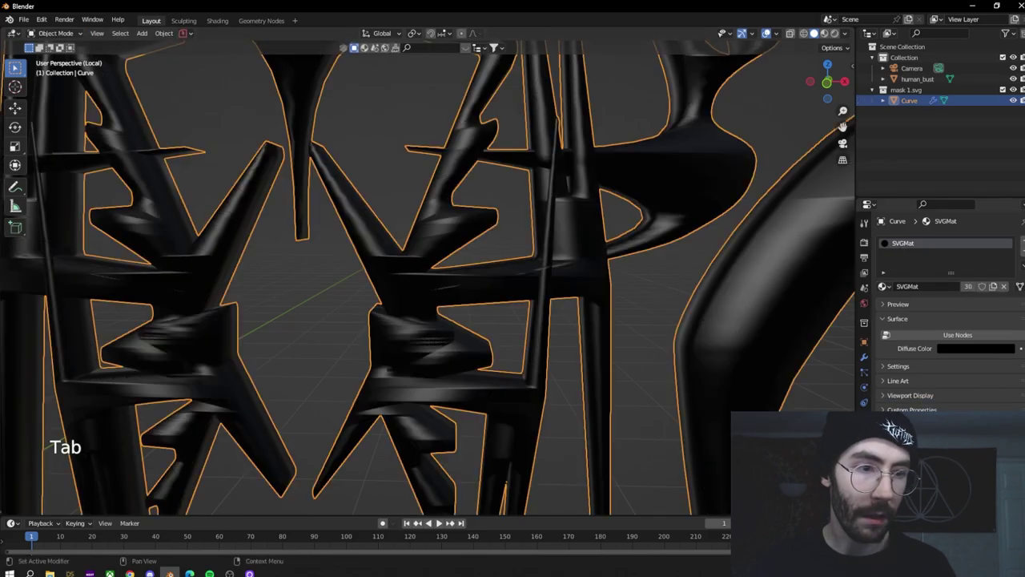
key("Tab")
scroll(576, 181, "up", 3)
scroll(576, 181, "down", 3)
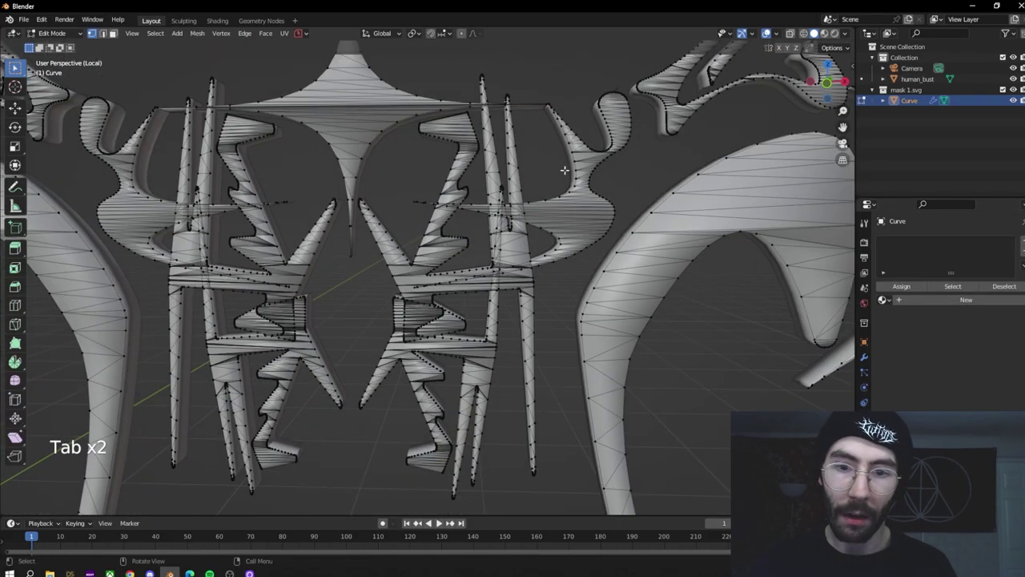
key("Tab")
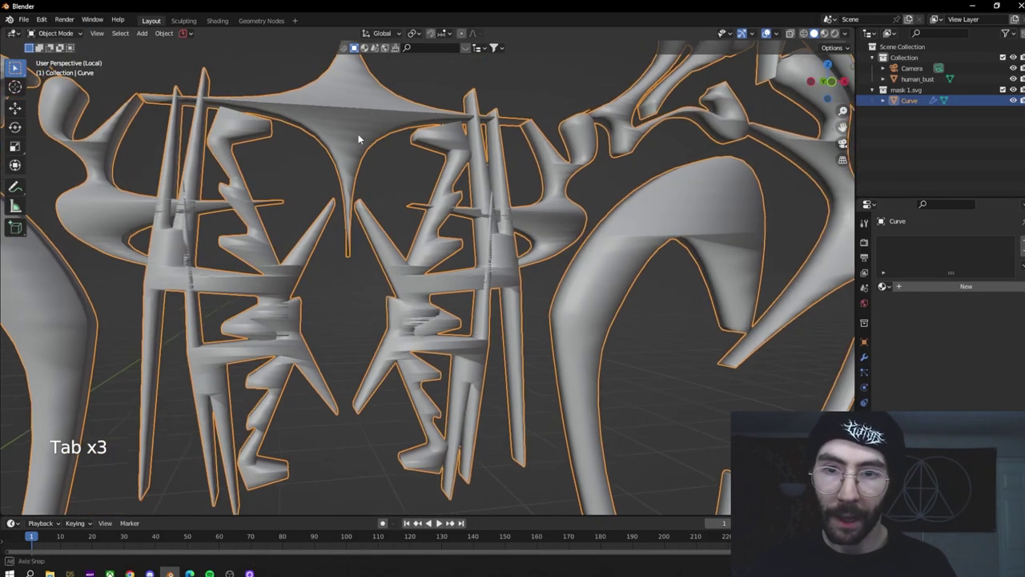
mouse_move(472, 231)
middle_mouse_down()
mouse_move(550, 268)
mouse_move(475, 227)
middle_mouse_up()
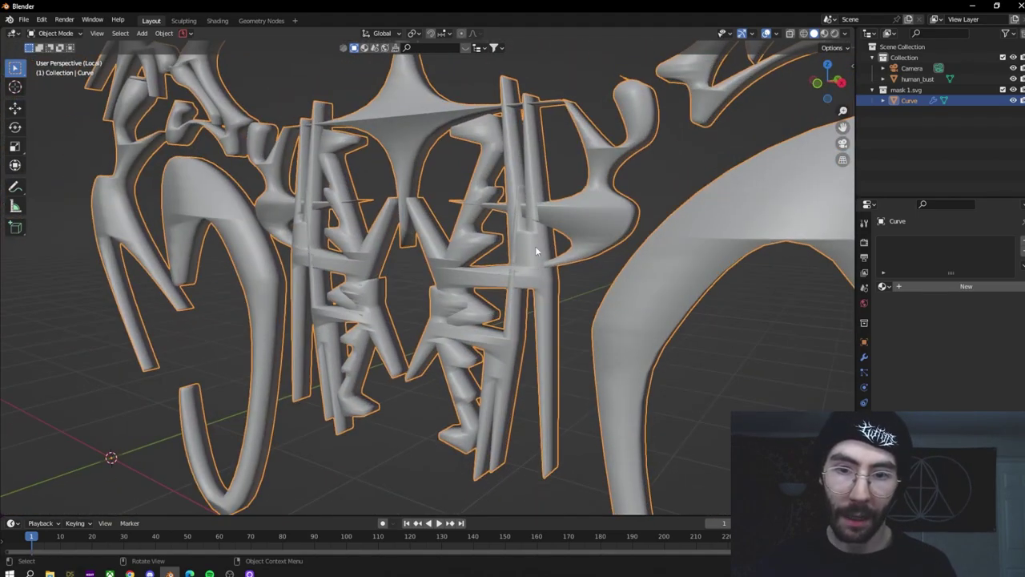
left_click(865, 358)
Step: Apply the Solidify modifier and add a Remesh modifier to the logo
left_click(997, 258)
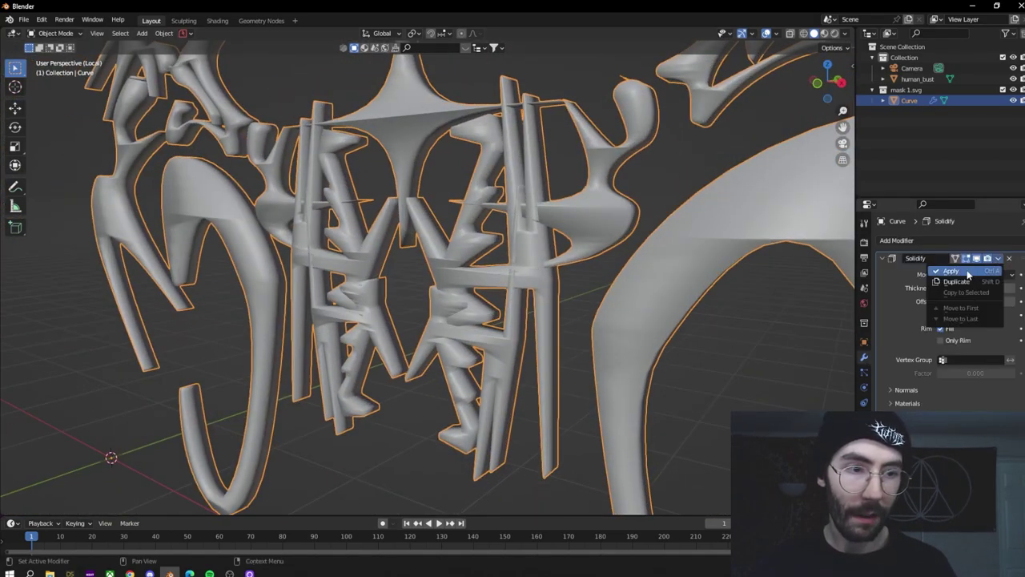
left_click(953, 272)
left_click(926, 242)
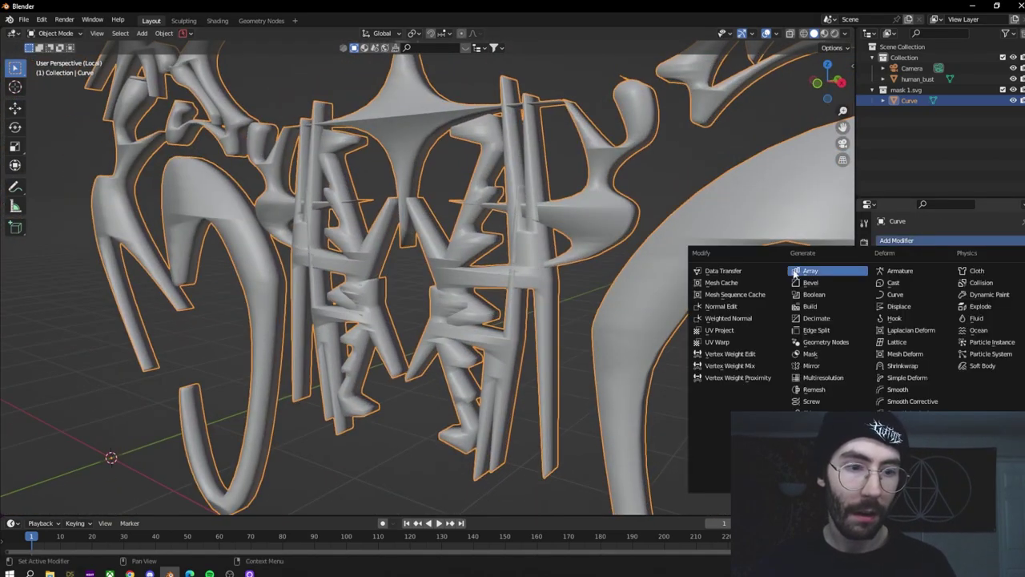
left_click(829, 390)
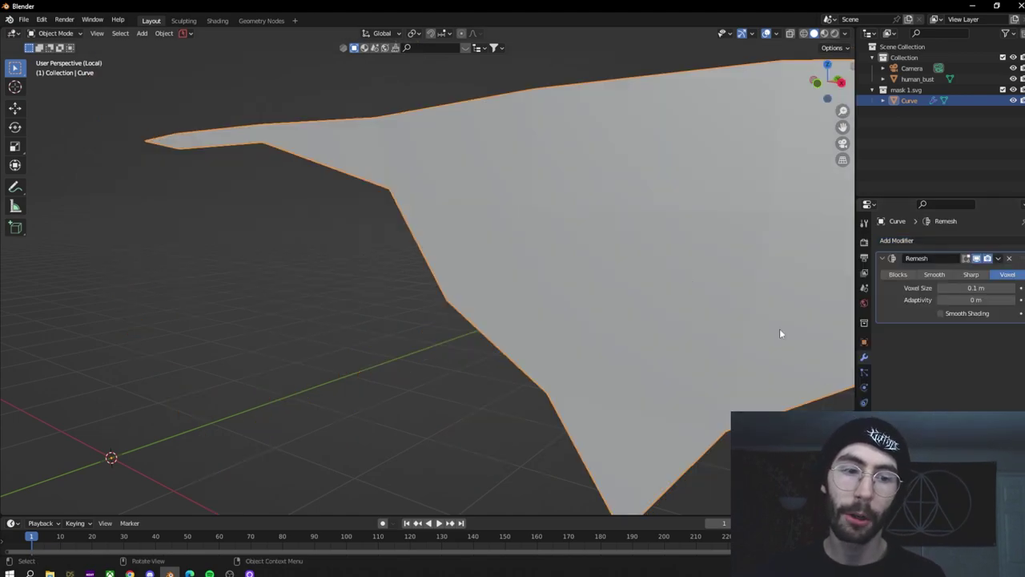
Step: Set the Remesh voxel size to 0.01 m, then halve it to 0.005 and 0.0025 m
scroll(487, 233, "down", 5)
key("KP_0")
middle_click_drag(476, 256, 157, 242, "shift")
scroll(255, 211, "down", 3)
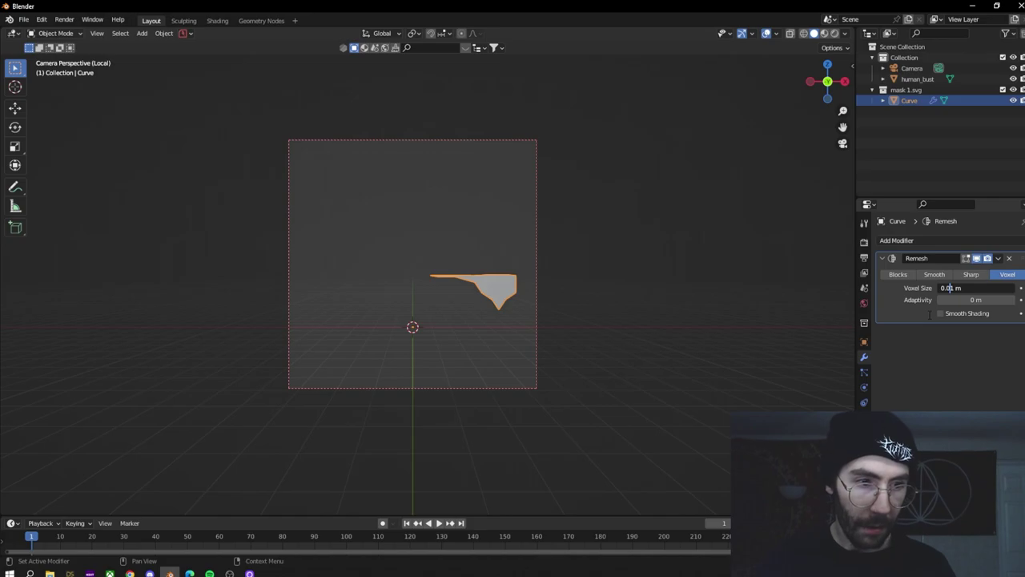
key("Return")
scroll(555, 271, "up", 2)
middle_click_drag(556, 270, 416, 255)
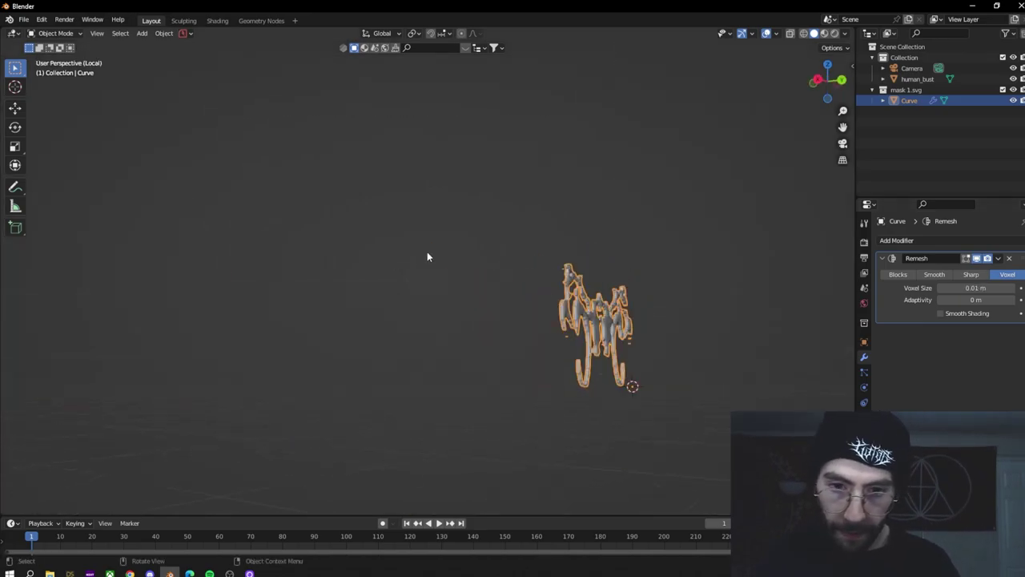
key("KP_1")
scroll(205, 289, "up", 3)
middle_click_drag(206, 288, 471, 146, "shift")
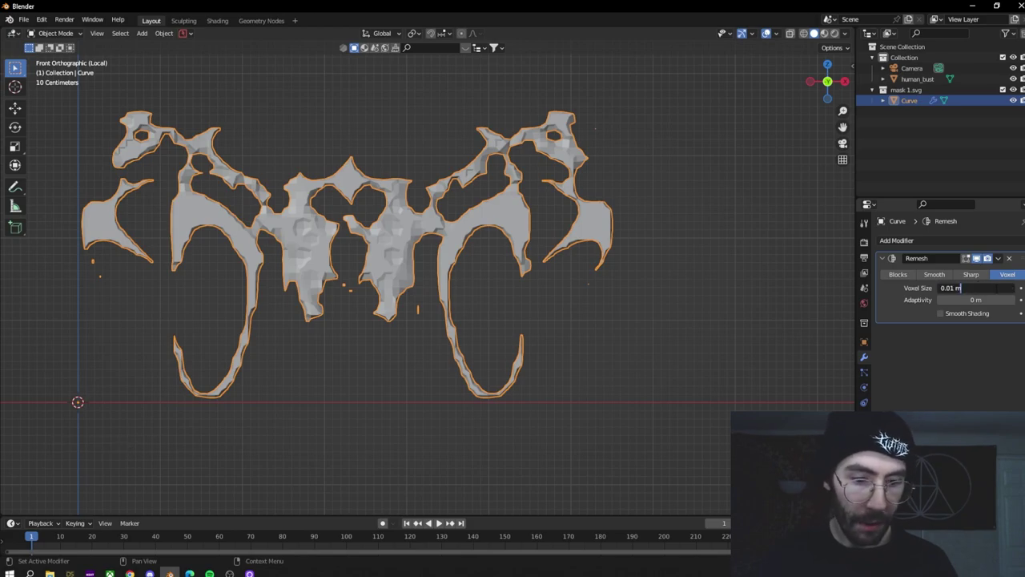
key("Return")
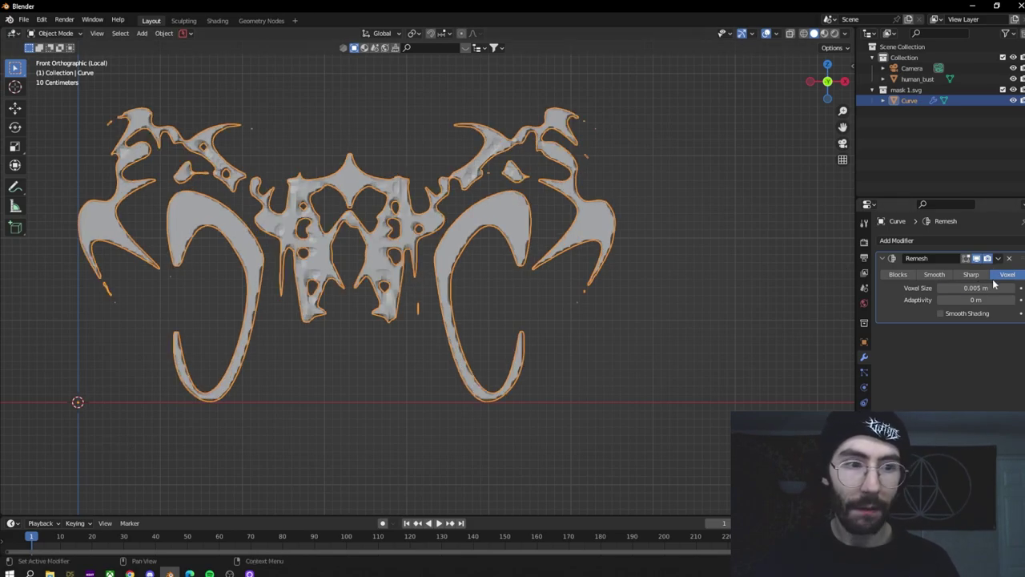
key("Return")
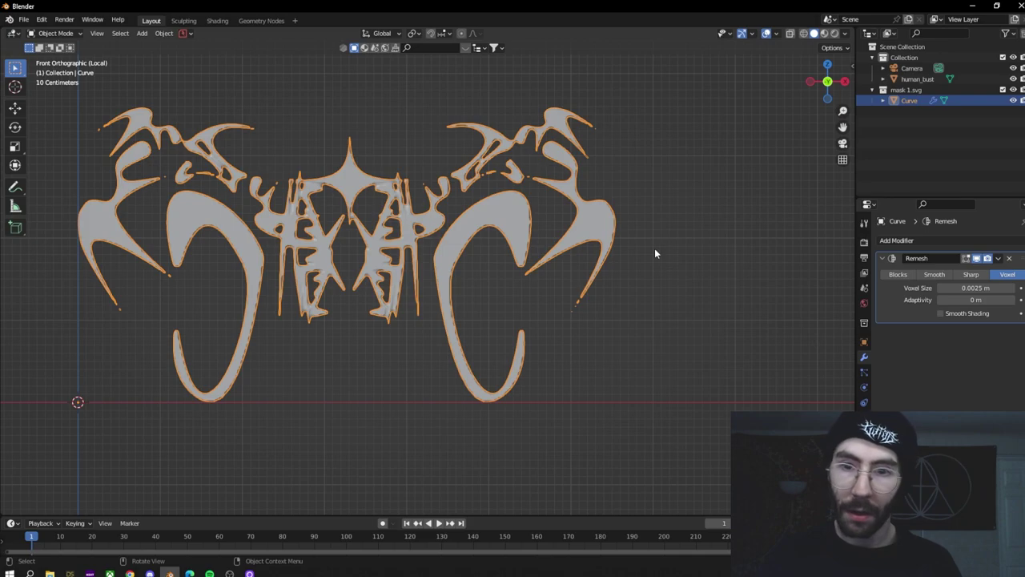
Step: Halve the voxel size once more with /2 to 0.00125 m
scroll(506, 277, "up", 2)
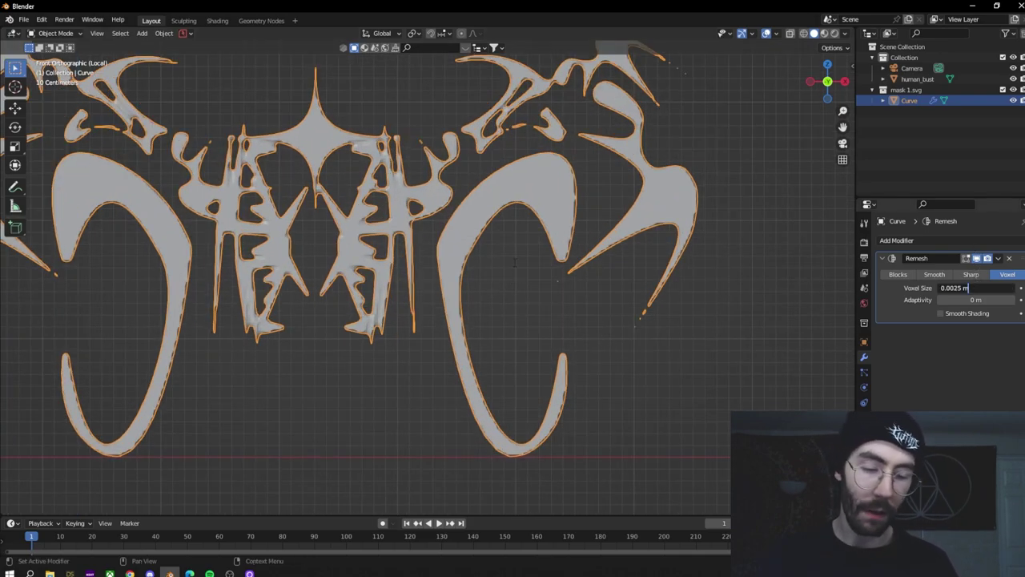
scroll(467, 269, "down", 3)
middle_click_drag(467, 269, 443, 237)
scroll(442, 238, "up", 3)
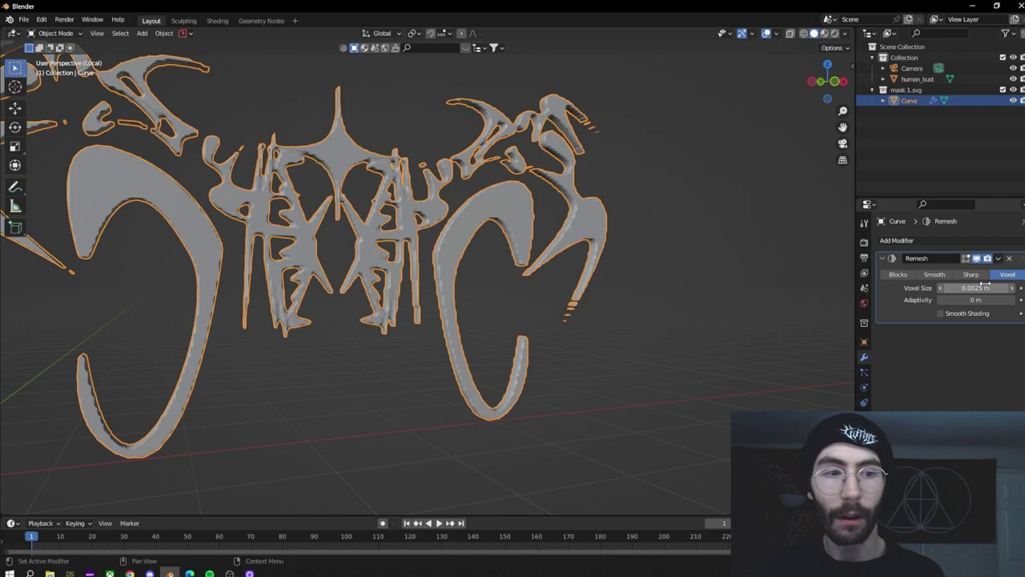
type("/2")
key("Return")
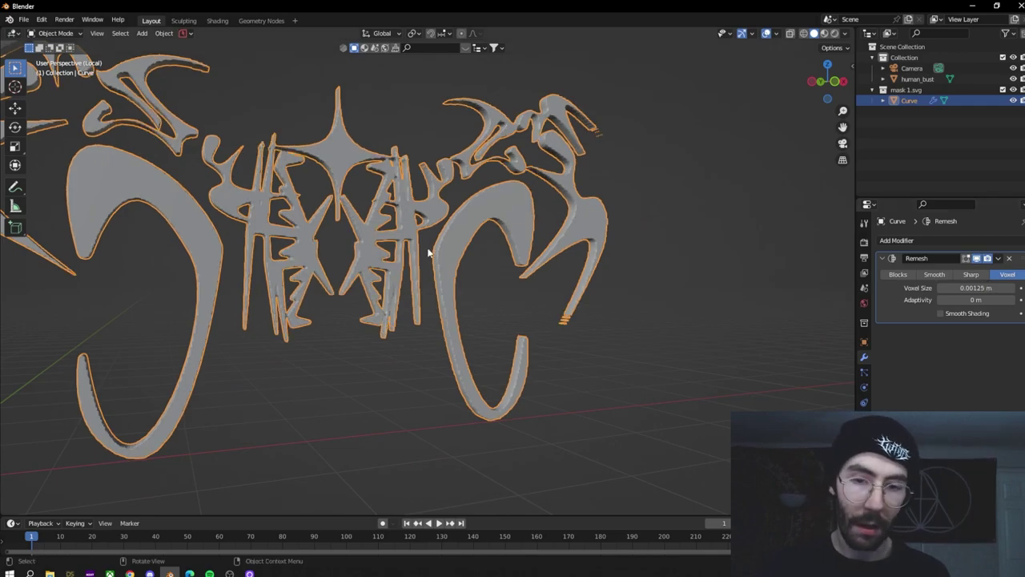
middle_click_drag(580, 254, 412, 251)
scroll(531, 264, "up", 5)
scroll(412, 251, "down", 5)
middle_click_drag(190, 347, 331, 337)
Step: Shade the remeshed logo smooth, viewed through the camera
key("KP_0")
scroll(539, 244, "up", 4)
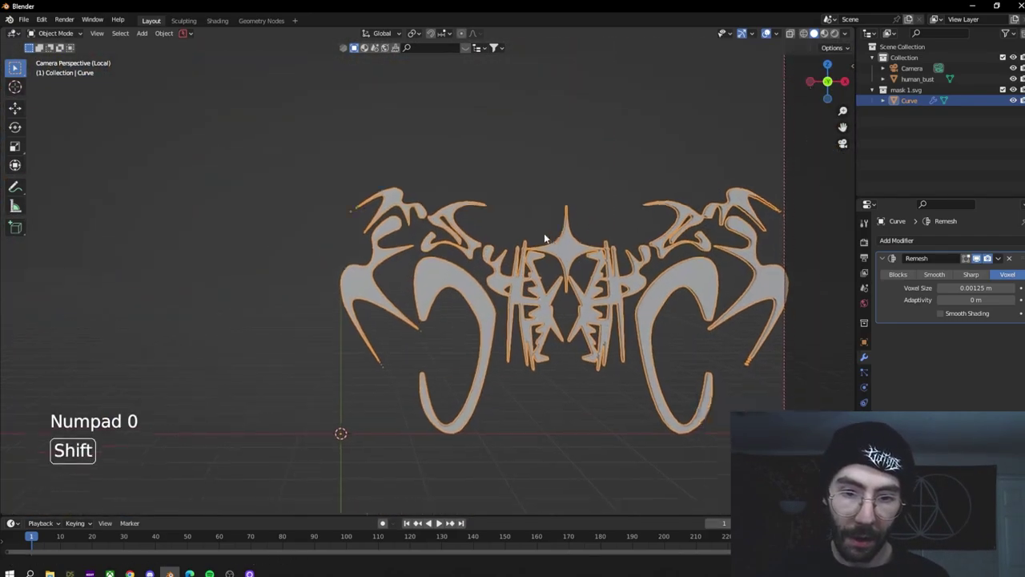
middle_click_drag(539, 244, 323, 204, "shift")
right_click(406, 230)
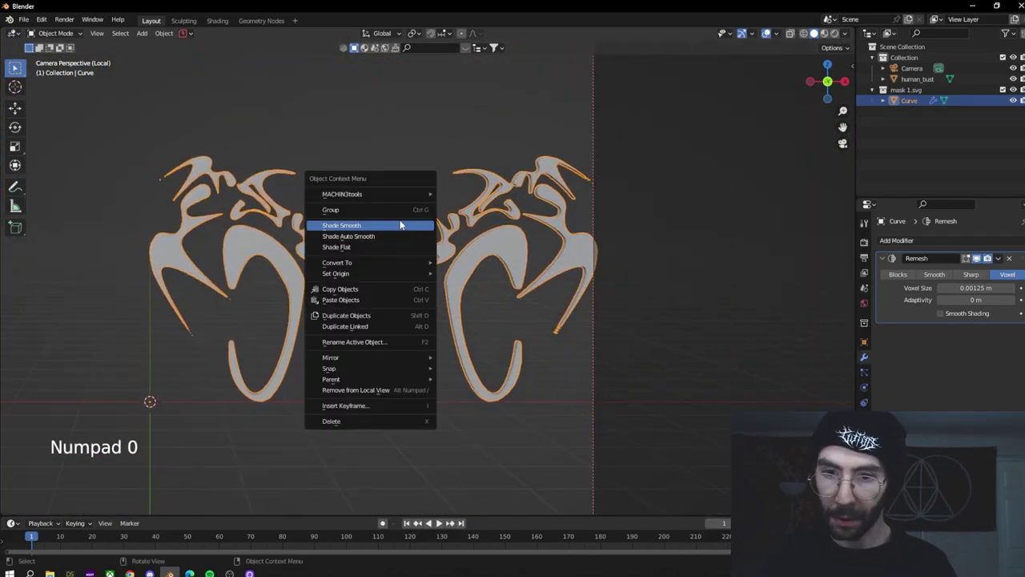
left_click(400, 225)
left_click(998, 258)
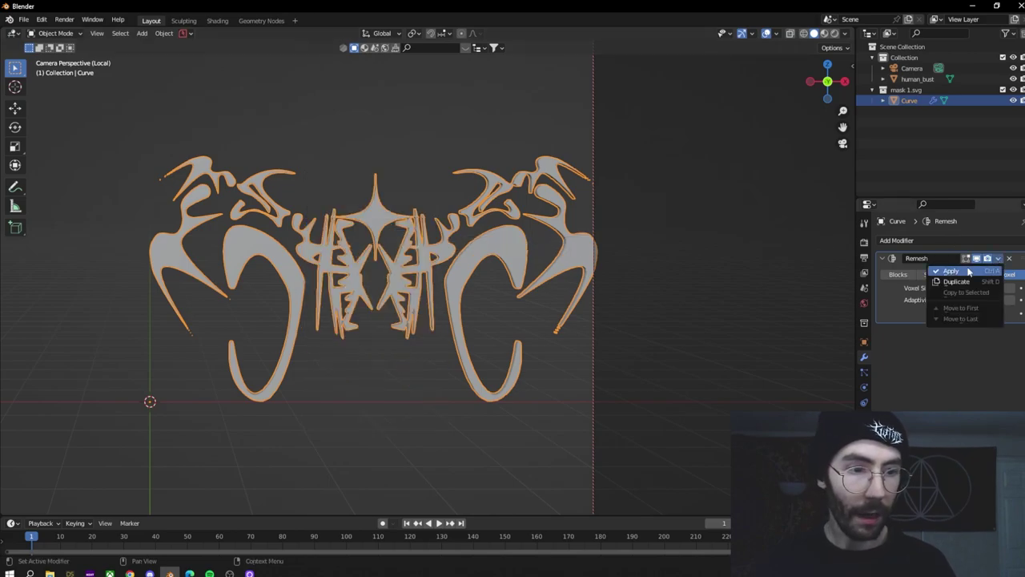
Step: Apply the Remesh modifier and shade the resulting mesh smooth
left_click(968, 273)
left_click(341, 136)
scroll(339, 210, "up", 8)
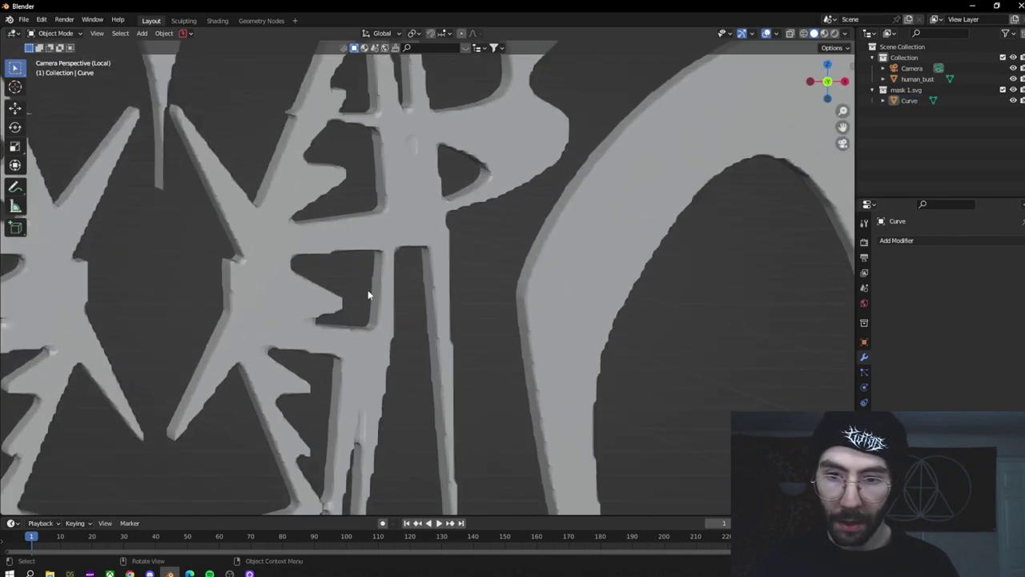
left_click(282, 206)
right_click(283, 206)
left_click(272, 203)
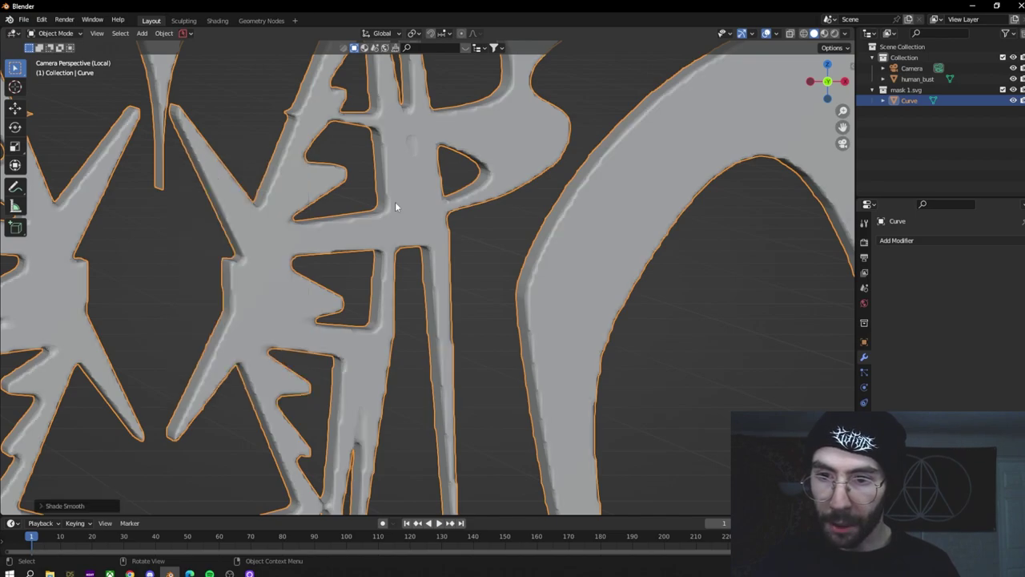
Step: Set the logo's origin to its geometry
scroll(421, 142, "up", 3)
scroll(517, 149, "down", 6)
middle_click_drag(212, 264, 252, 340, "shift")
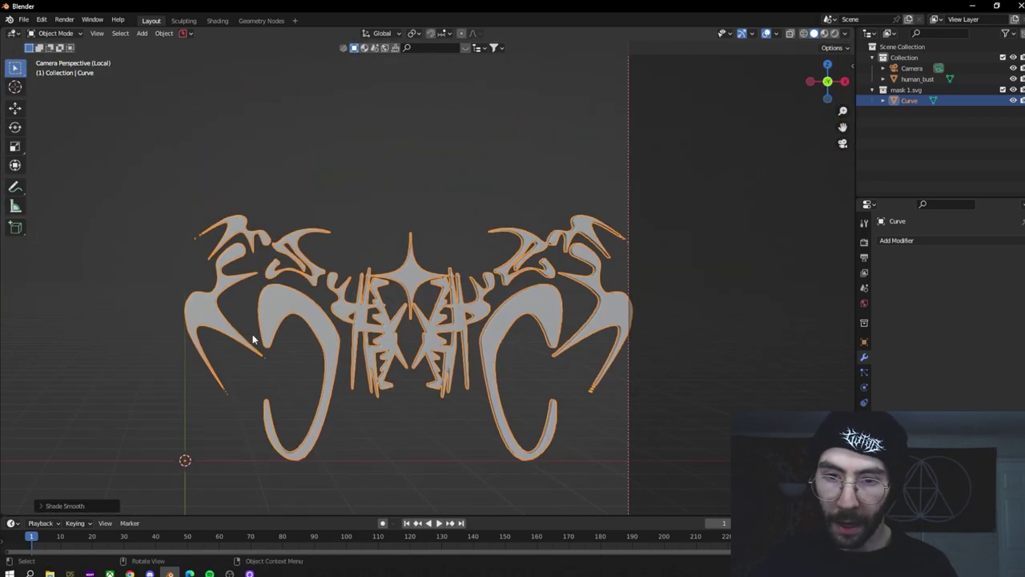
right_click(414, 290)
mouse_move(345, 326)
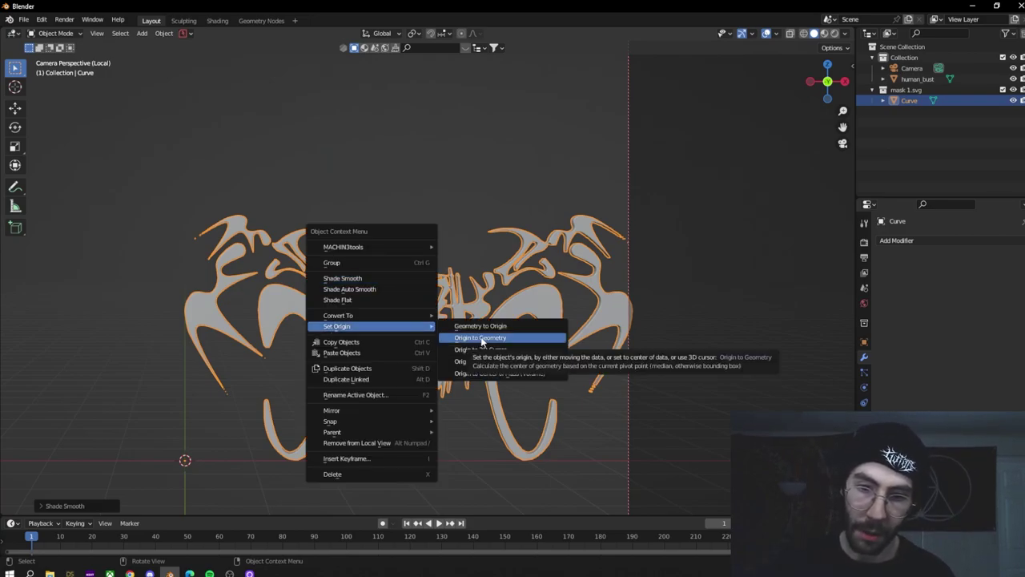
left_click(480, 340)
scroll(400, 320, "up", 3)
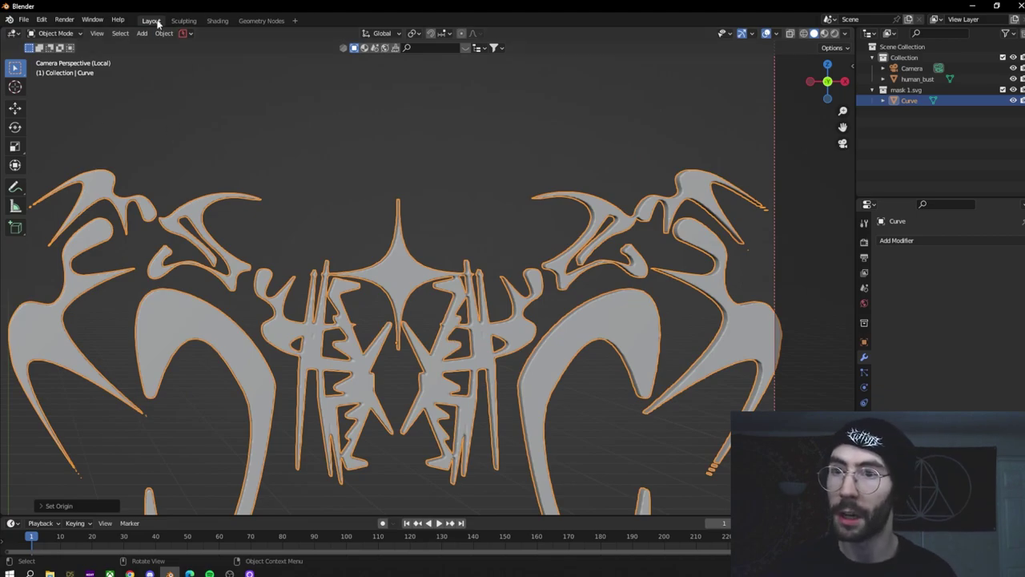
Step: Enter the Sculpting workspace, isolate the logo and enable X-axis symmetry
left_click(184, 21)
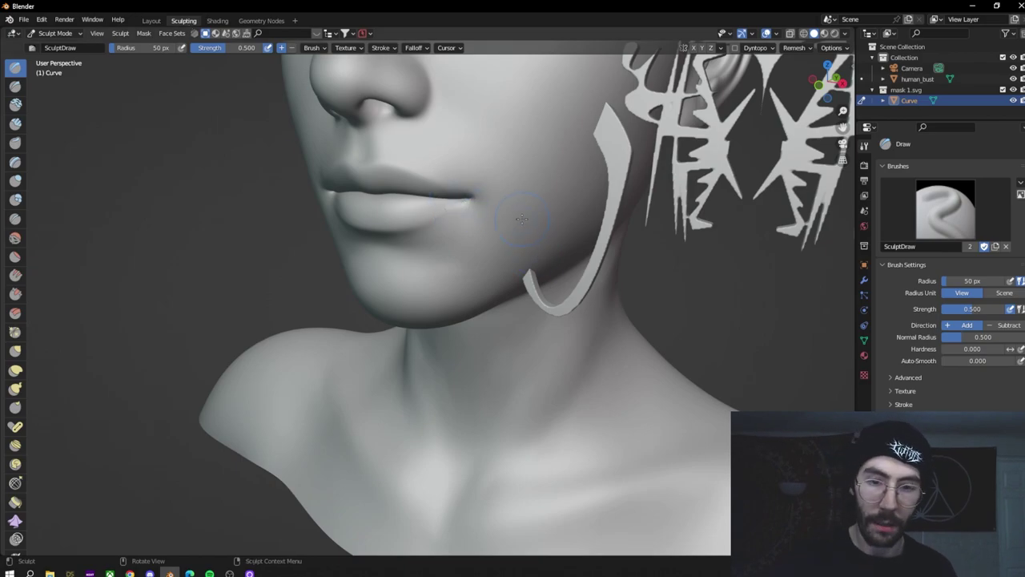
key("KP_Divide")
scroll(436, 276, "up", 5)
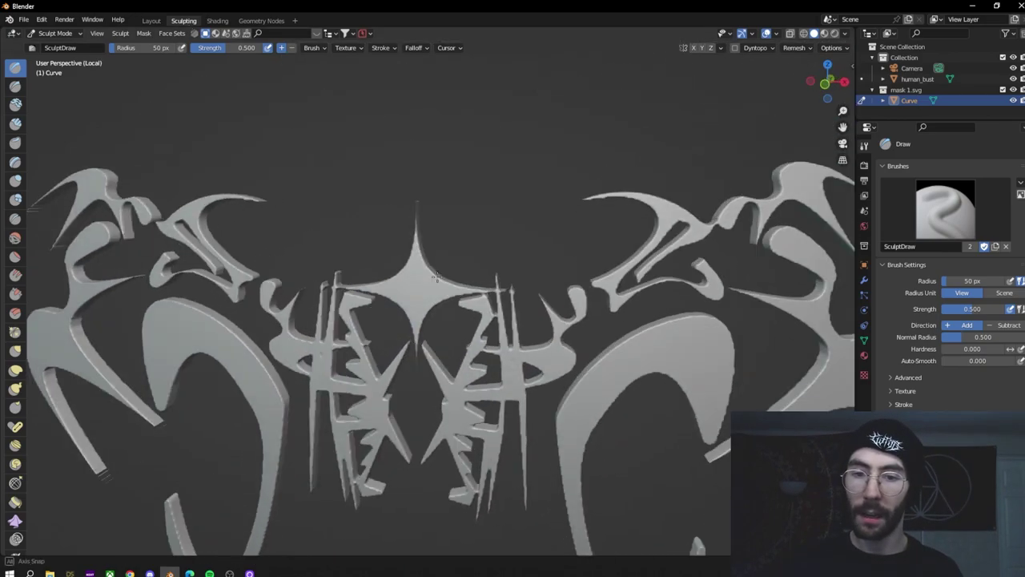
middle_click_drag(437, 276, 434, 272)
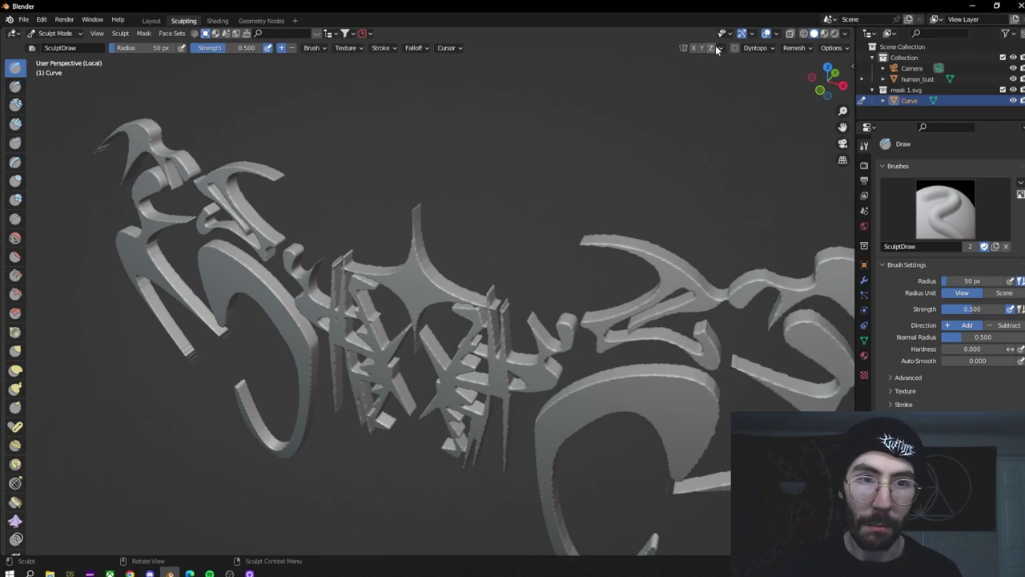
middle_click_drag(560, 208, 407, 180)
middle_click_drag(448, 240, 705, 51)
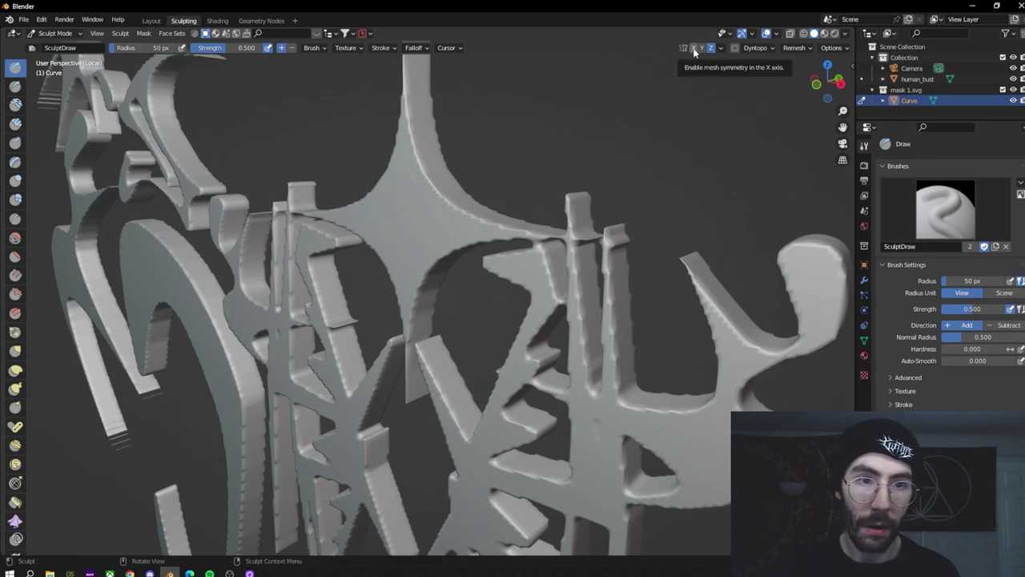
left_click(694, 49)
Step: Sculpt Draw-brush strokes along the logo's top spike and nearby curves
middle_click_drag(439, 188, 458, 196)
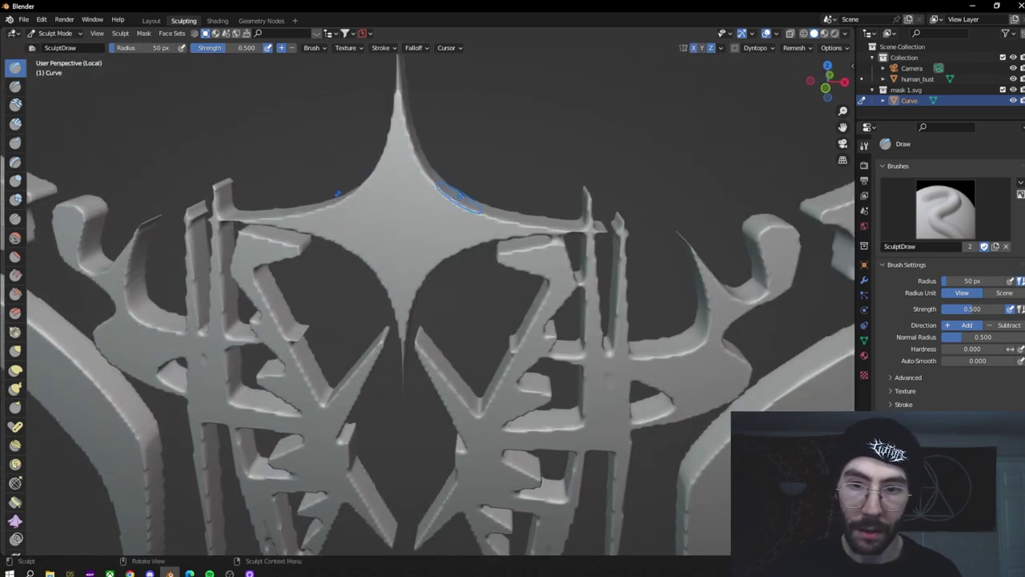
scroll(489, 225, "down", 3)
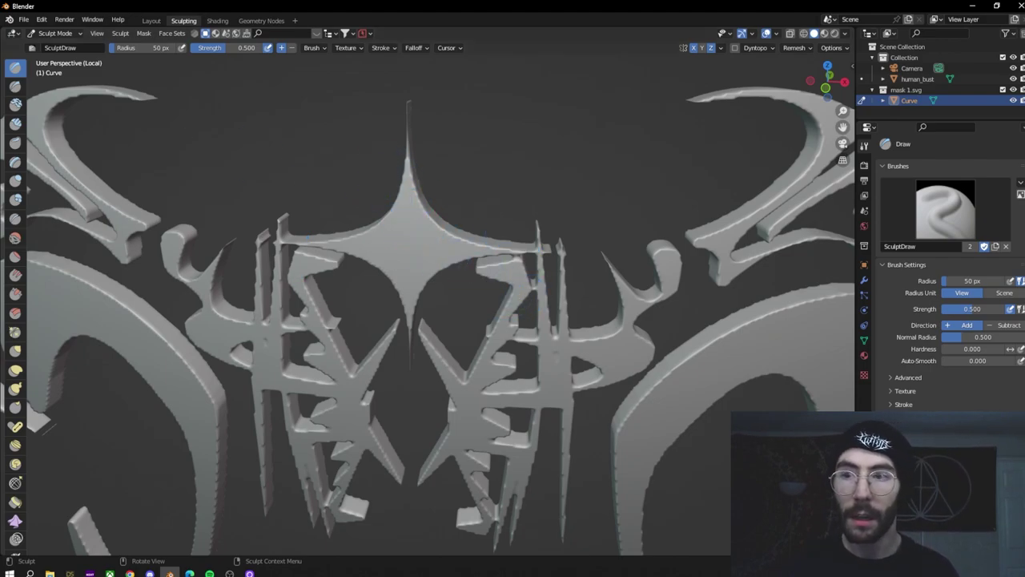
mouse_move(432, 153)
left_mouse_down()
mouse_move(412, 130)
mouse_move(411, 172)
left_mouse_up()
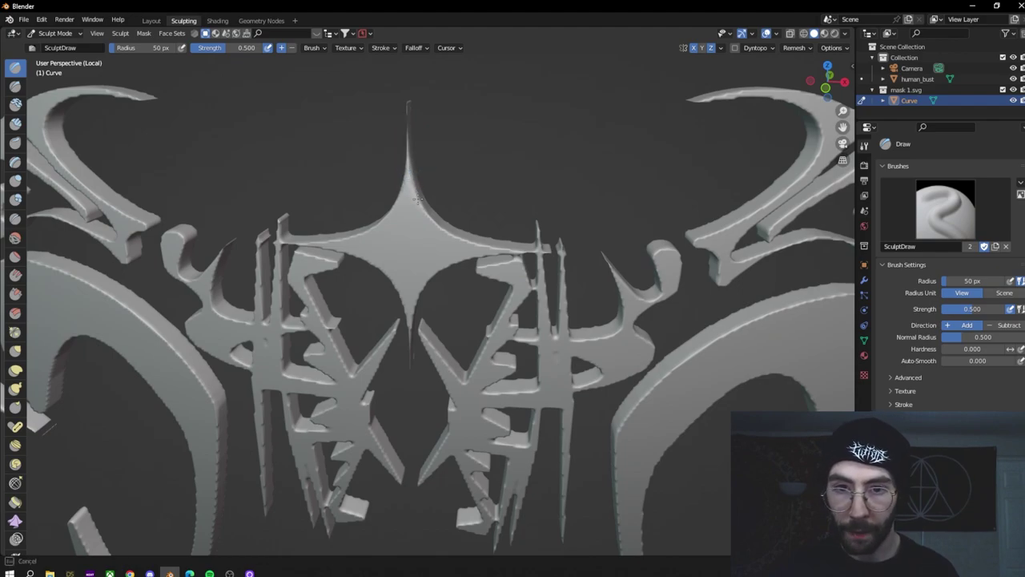
mouse_move(430, 224)
left_mouse_down()
mouse_move(512, 260)
mouse_move(544, 250)
left_mouse_up()
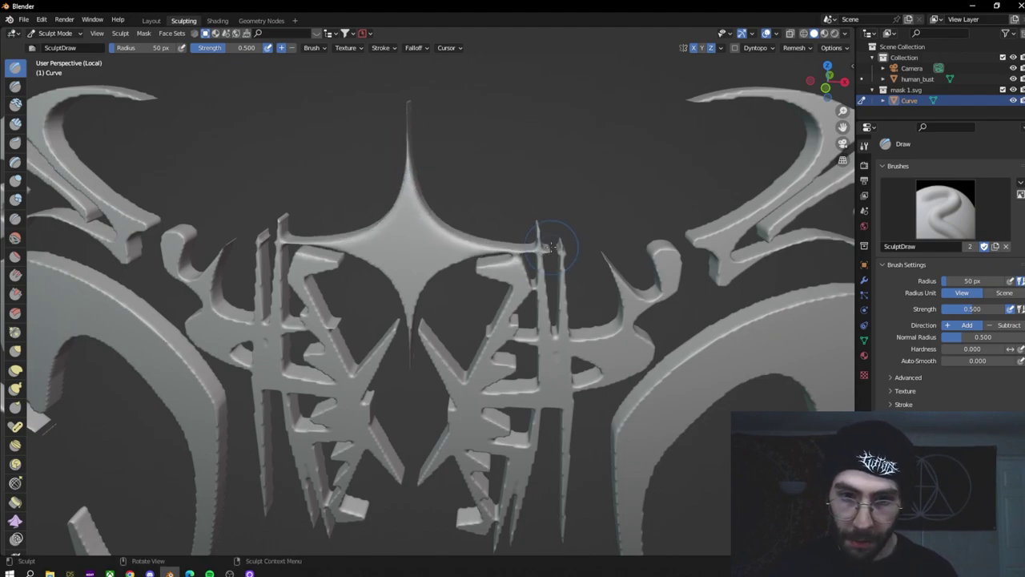
scroll(518, 200, "up", 3)
middle_click_drag(518, 201, 525, 191)
mouse_move(524, 191)
left_mouse_down()
mouse_move(458, 196)
mouse_move(427, 216)
left_mouse_up()
mouse_move(381, 311)
left_mouse_down()
mouse_move(373, 293)
mouse_move(400, 232)
mouse_move(432, 210)
left_mouse_up()
mouse_move(505, 178)
middle_mouse_down()
mouse_move(466, 177)
mouse_move(348, 229)
mouse_move(448, 196)
mouse_move(500, 194)
middle_mouse_up()
scroll(499, 195, "down", 6)
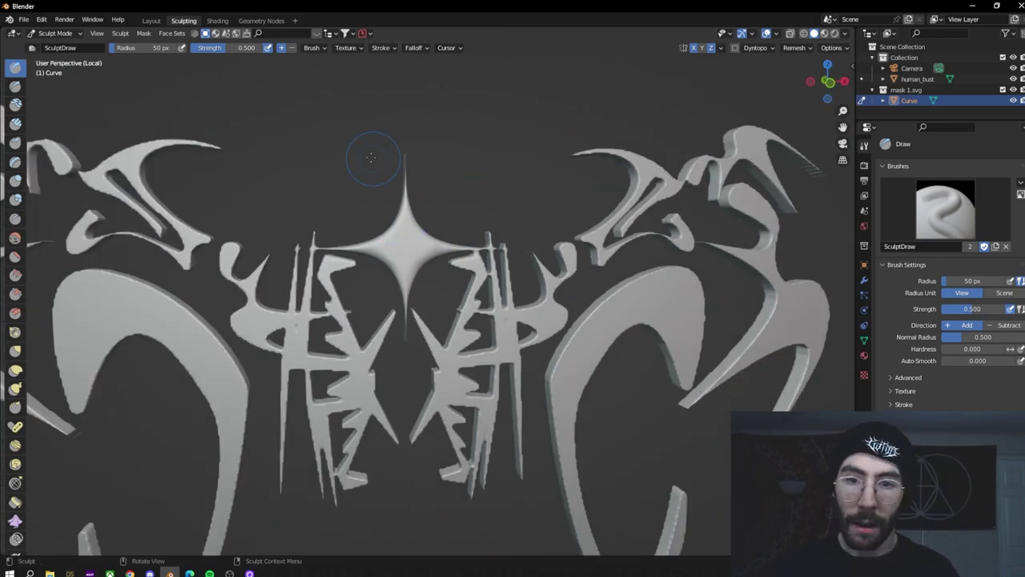
Step: Soften the inner edges of the V arms with a Draw stroke, then return to the Layout workspace
scroll(455, 256, "up", 3)
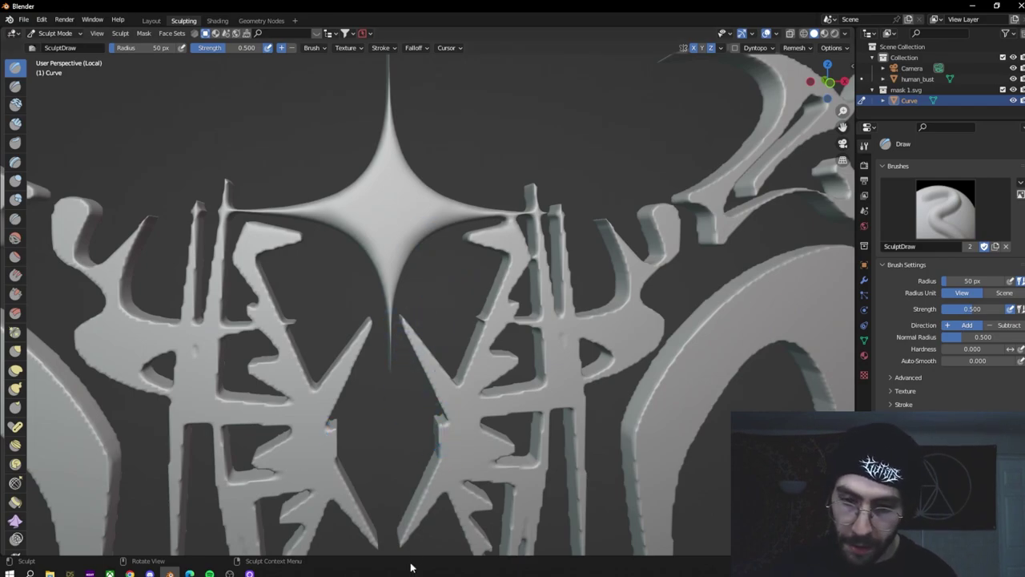
mouse_move(510, 229)
middle_mouse_down()
mouse_move(474, 274)
mouse_move(500, 346)
mouse_move(349, 301)
mouse_move(301, 272)
middle_mouse_up()
scroll(474, 275, "down", 3)
scroll(500, 346, "up", 3)
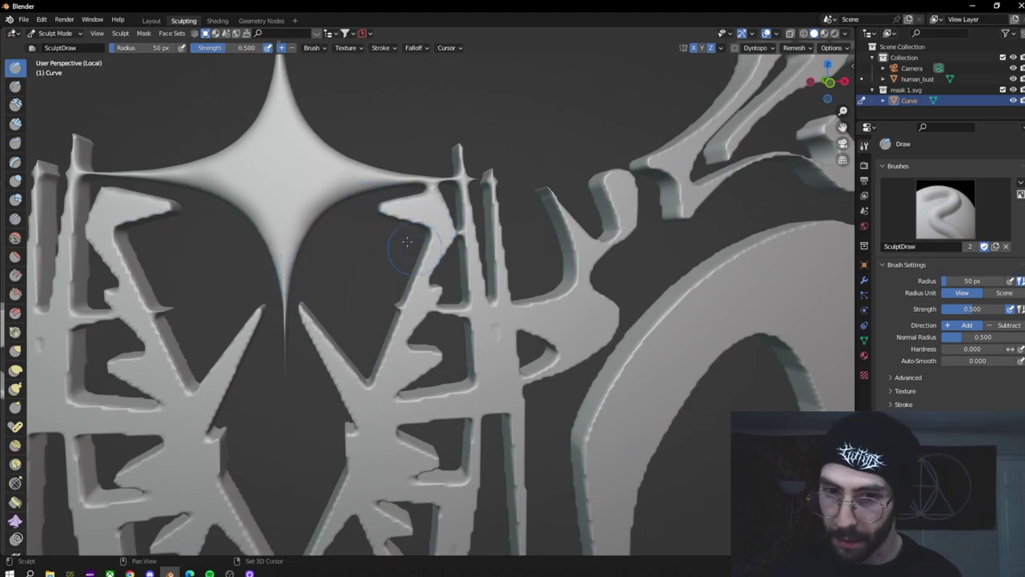
mouse_move(387, 210)
left_mouse_down()
mouse_move(430, 234)
mouse_move(402, 306)
mouse_move(328, 352)
left_mouse_up()
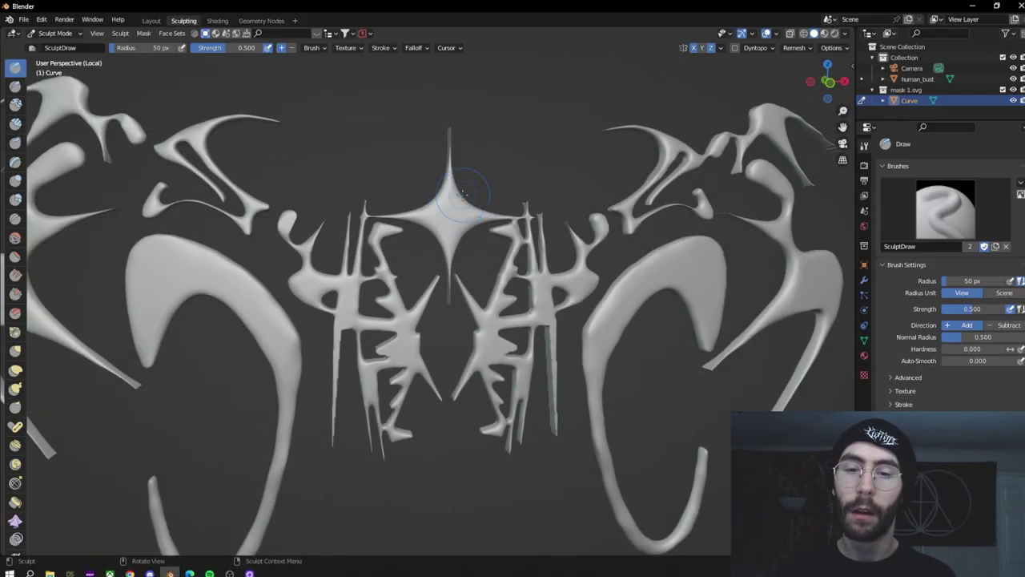
scroll(461, 193, "down", 3)
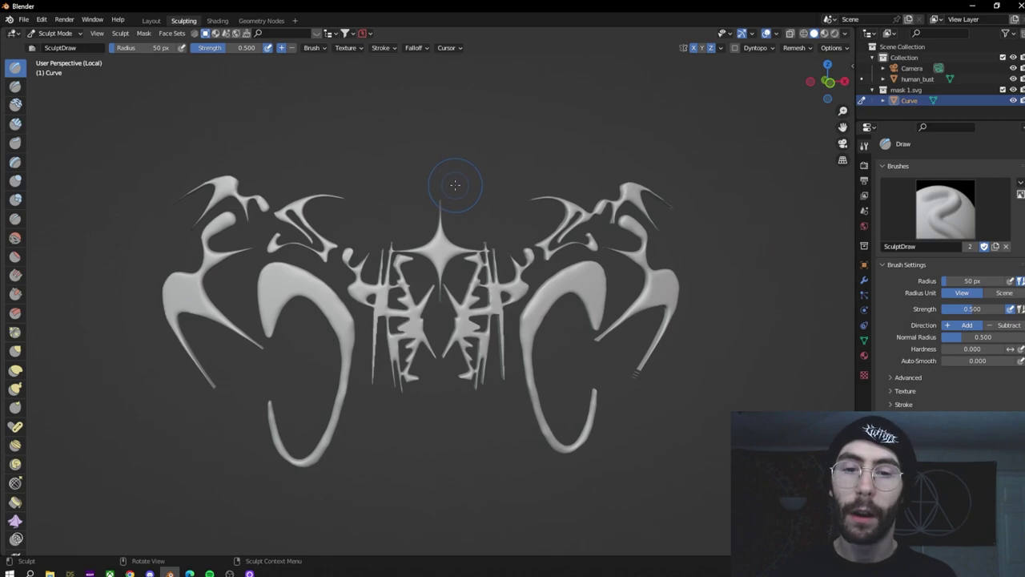
scroll(450, 191, "up", 2)
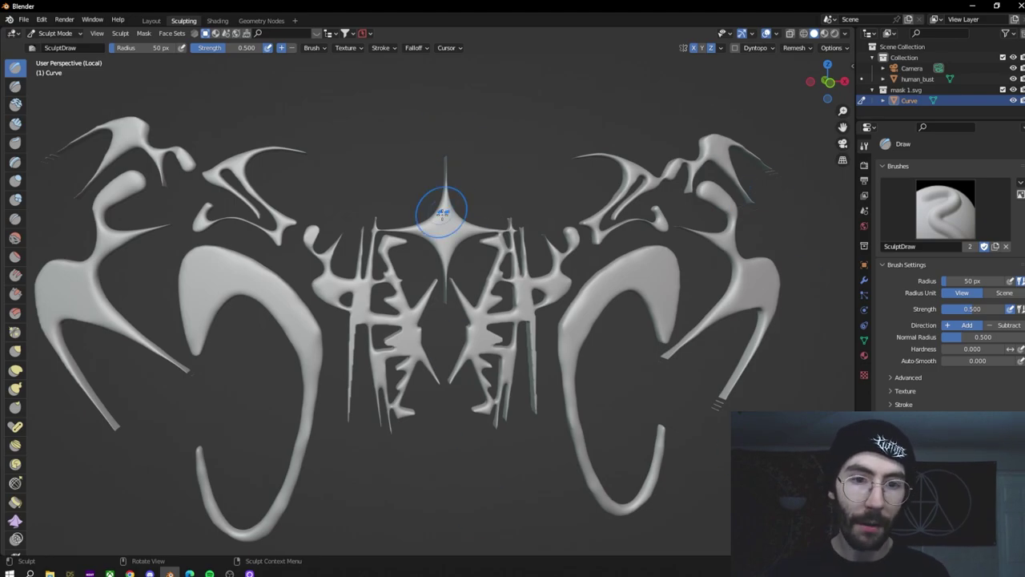
mouse_move(442, 212)
middle_mouse_down()
mouse_move(352, 301)
mouse_move(339, 231)
mouse_move(409, 213)
mouse_move(412, 178)
mouse_move(378, 177)
middle_mouse_up()
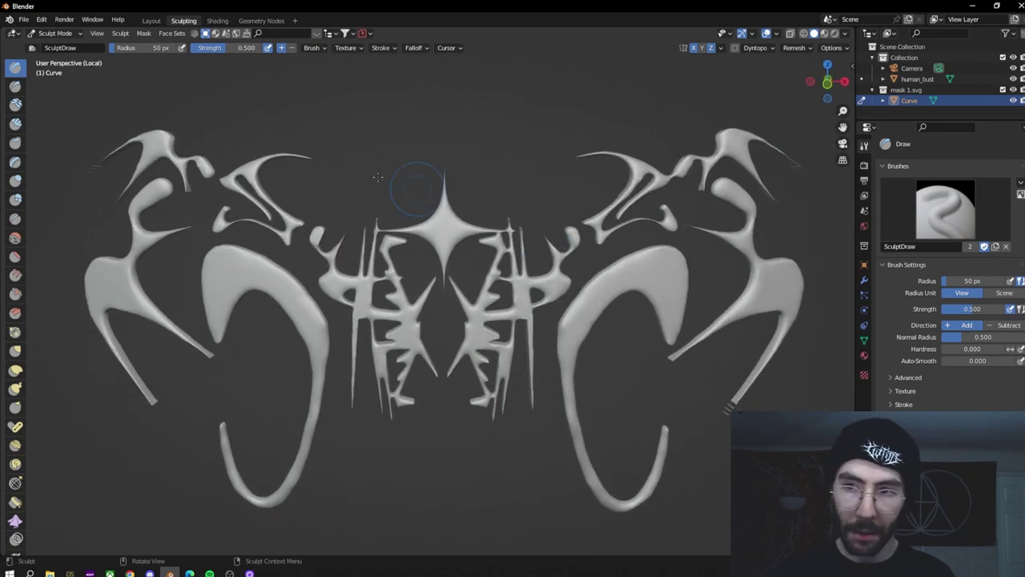
left_click(151, 21)
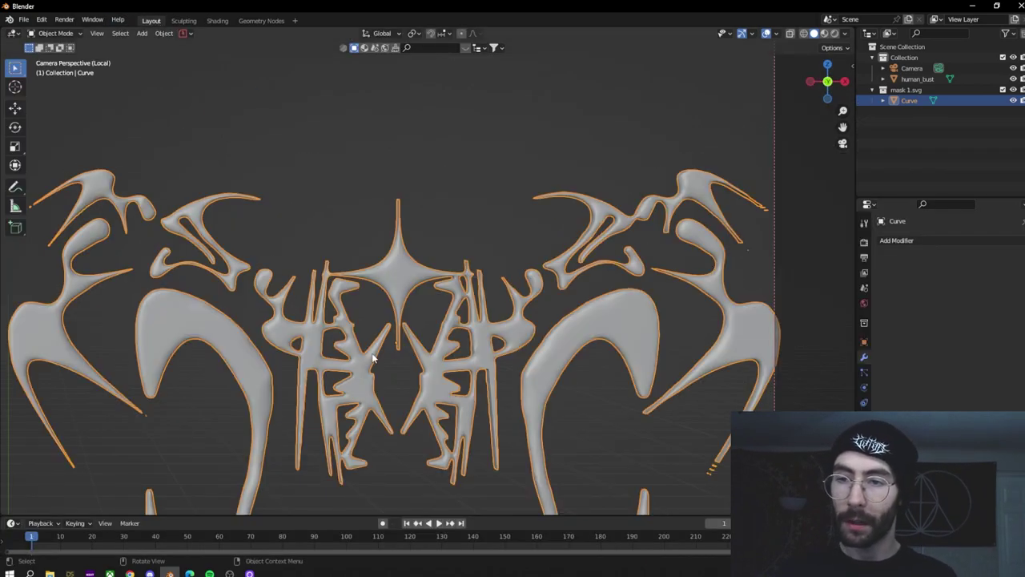
Step: Snap the 3D cursor to the world origin
scroll(373, 357, "down", 5)
scroll(337, 289, "up", 3)
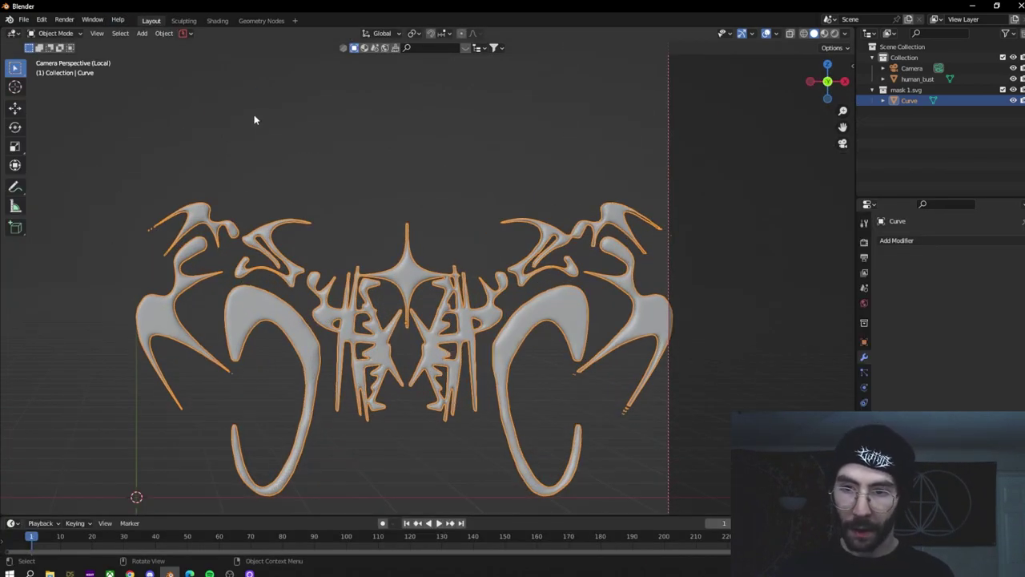
left_click(190, 158)
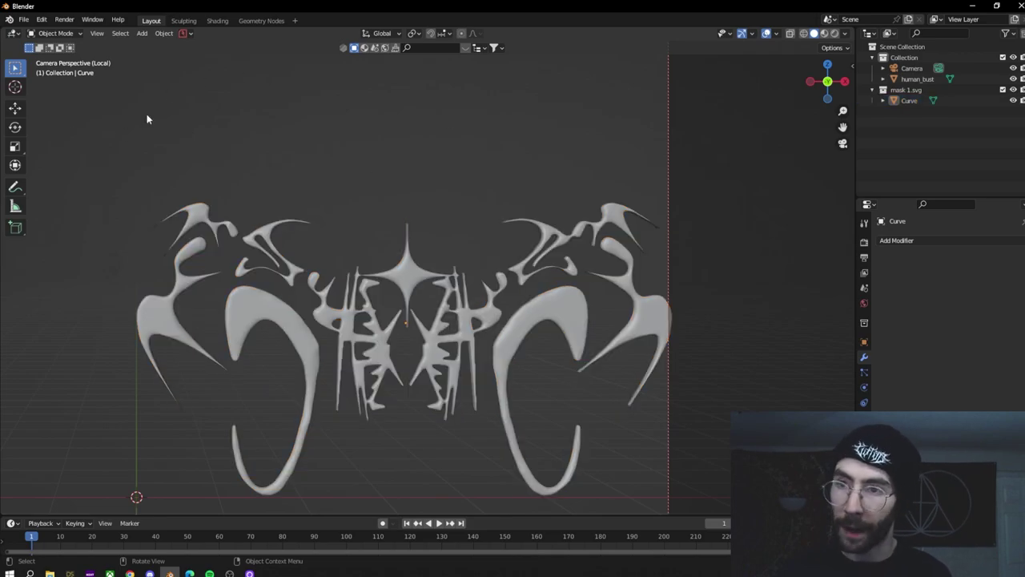
right_click(229, 93)
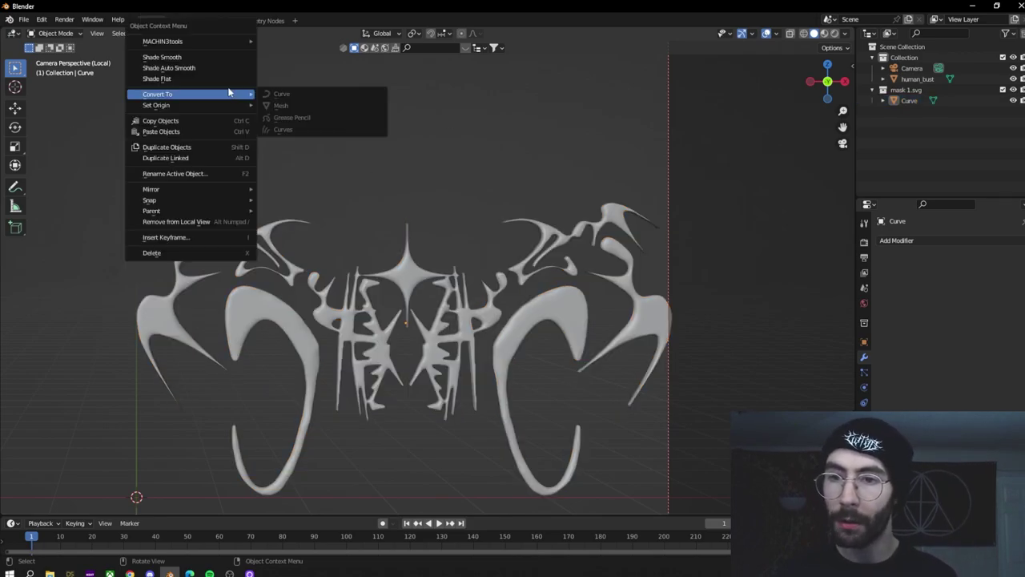
mouse_move(215, 205)
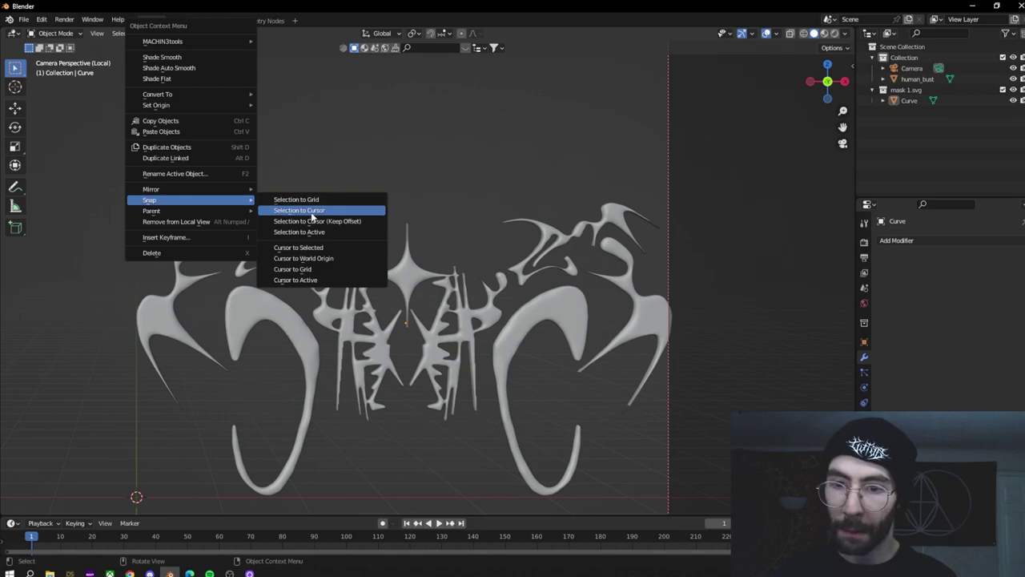
left_click(320, 260)
Step: Set the mask curve's origin to the 3D cursor
left_click(246, 308)
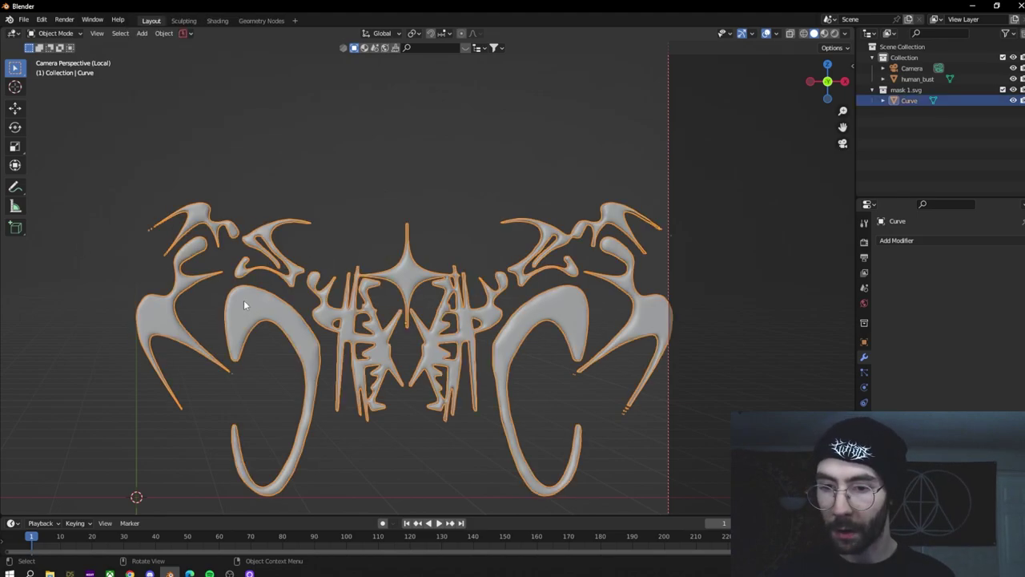
right_click(264, 294)
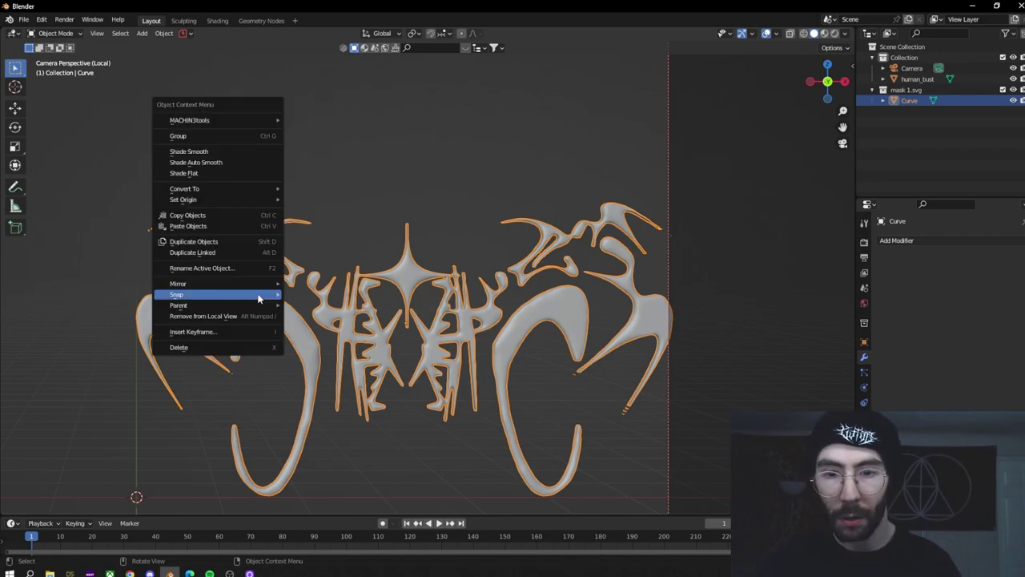
mouse_move(233, 205)
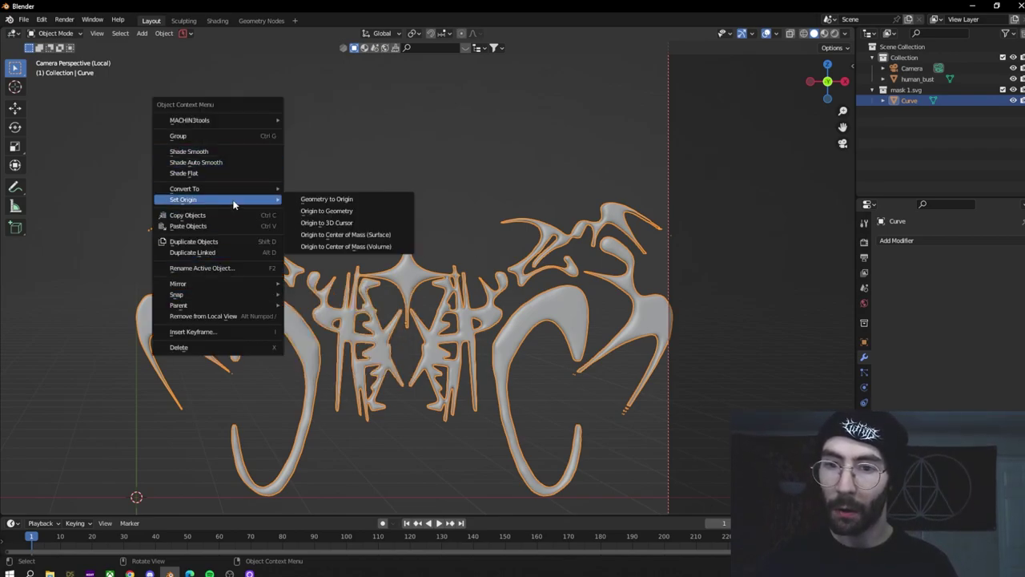
left_click(366, 222)
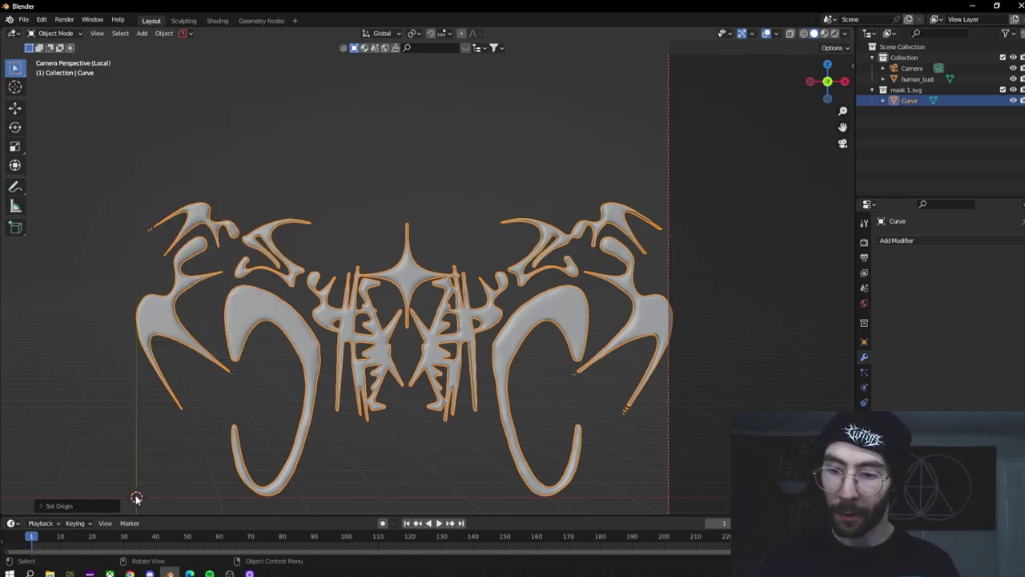
middle_click_drag(247, 407, 346, 339, "shift")
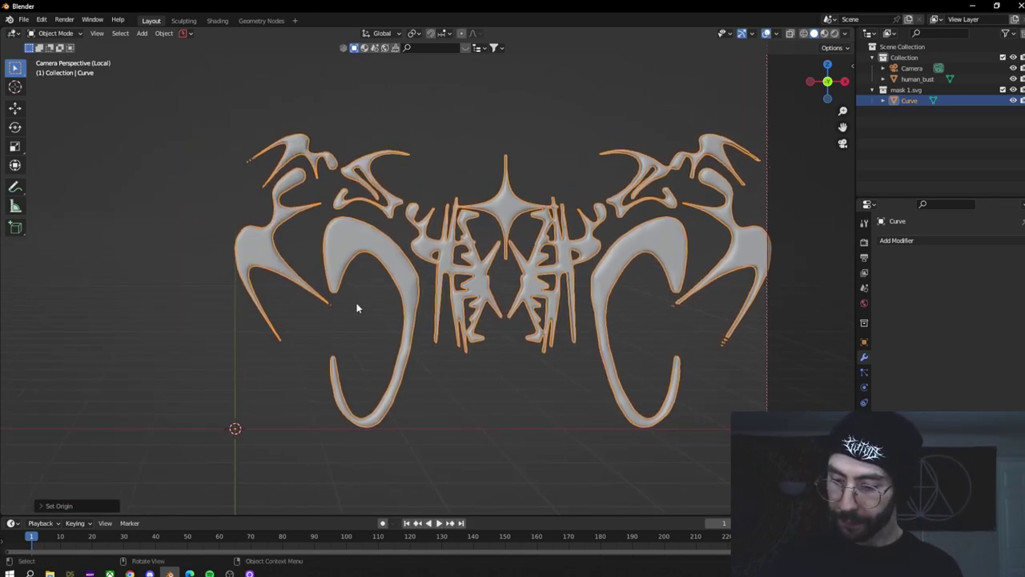
Step: Add a Bezier circle at the origin and scale it up in top view
key("shift+a")
mouse_move(286, 254)
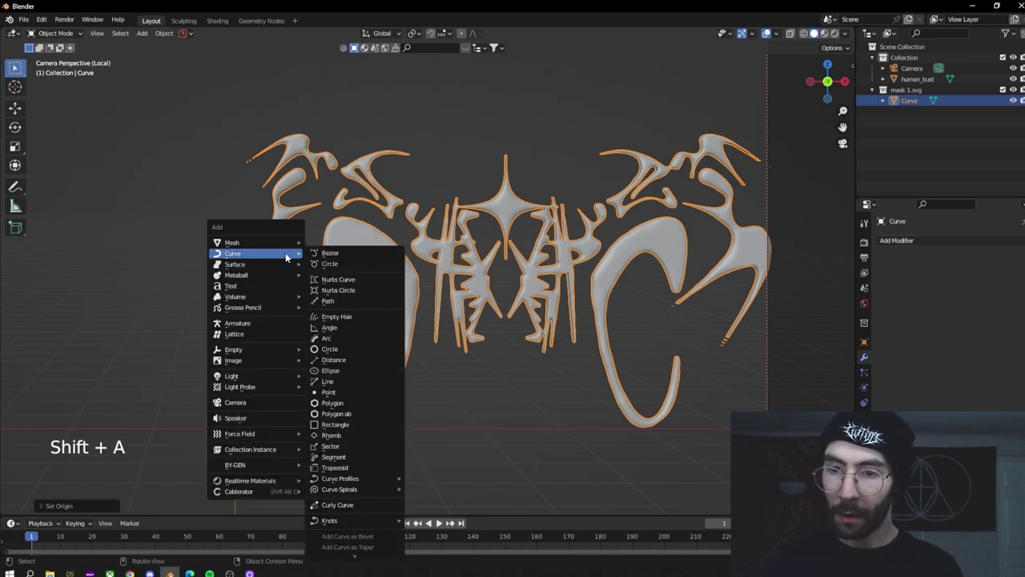
left_click(329, 264)
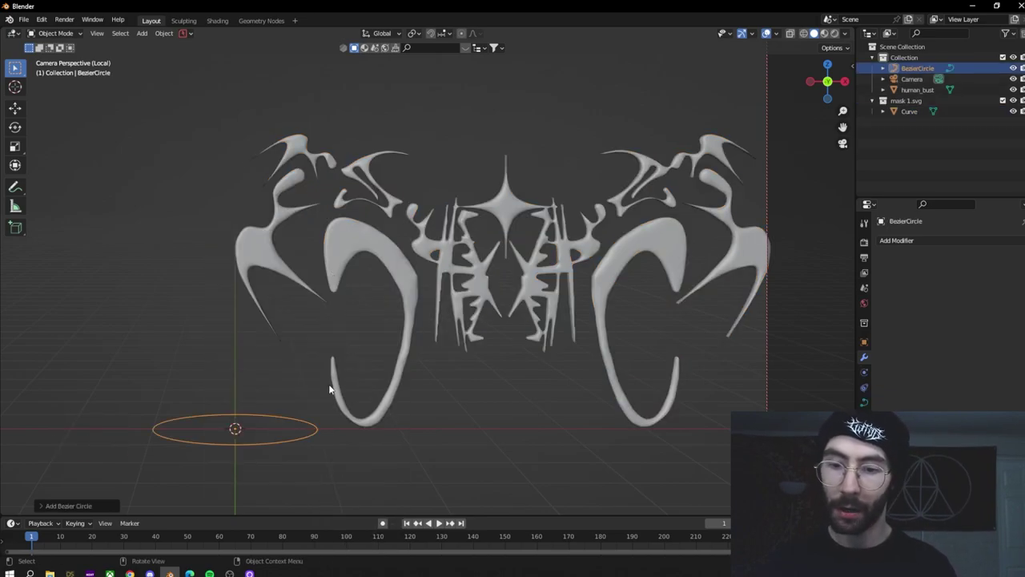
key("KP_7")
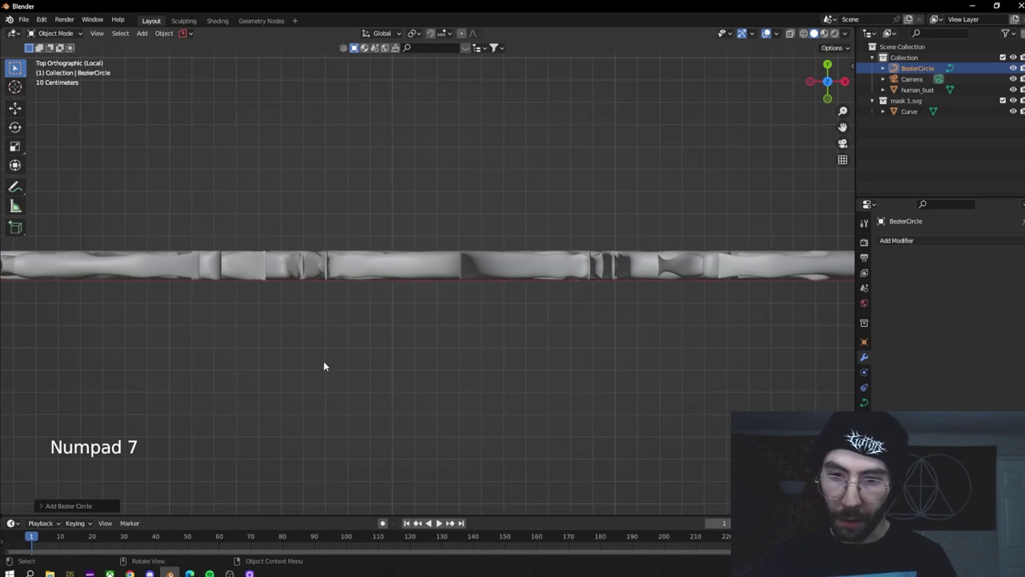
scroll(324, 350, "down", 4)
middle_click_drag(324, 350, 361, 359, "shift")
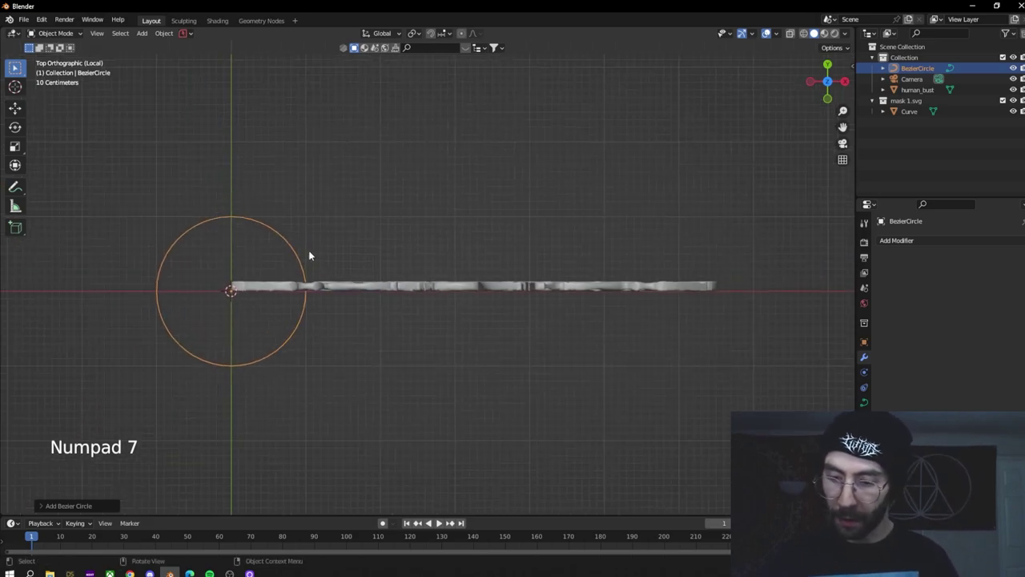
key("s")
left_click(402, 307)
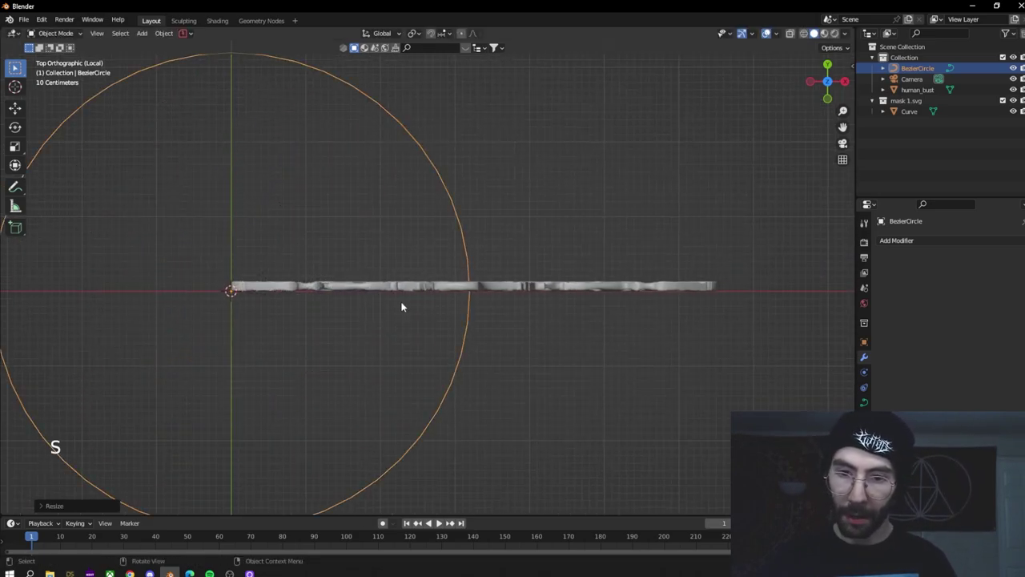
Step: Give the mask curve a Curve modifier with BezierCircle as its Curve Object
left_click(397, 289)
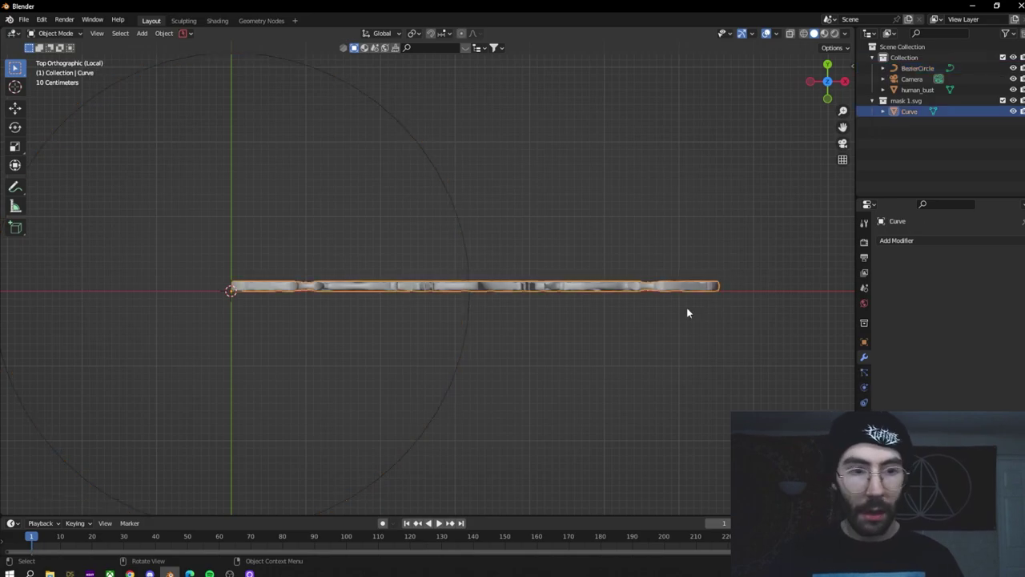
middle_click_drag(687, 312, 745, 320)
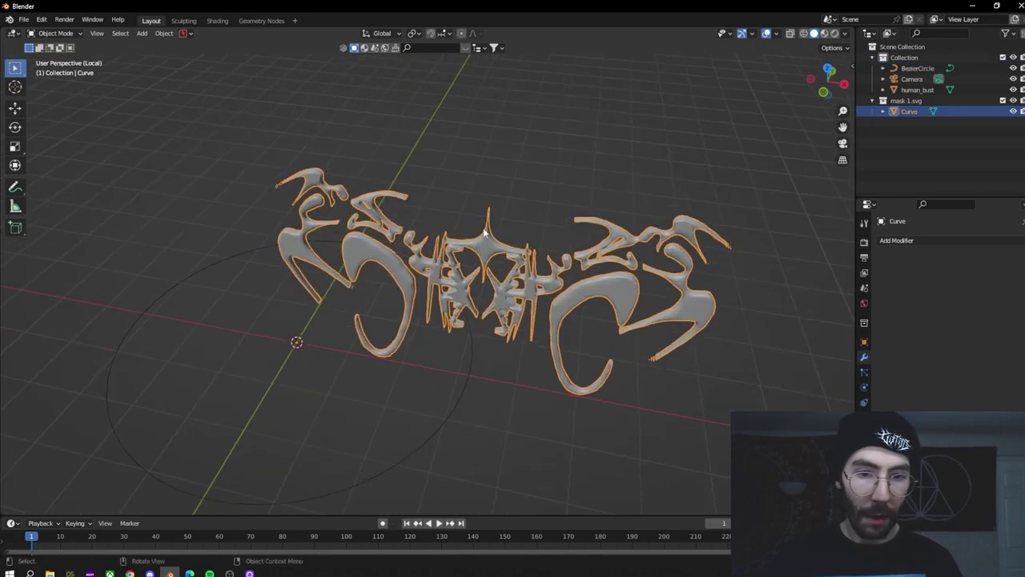
left_click(905, 242)
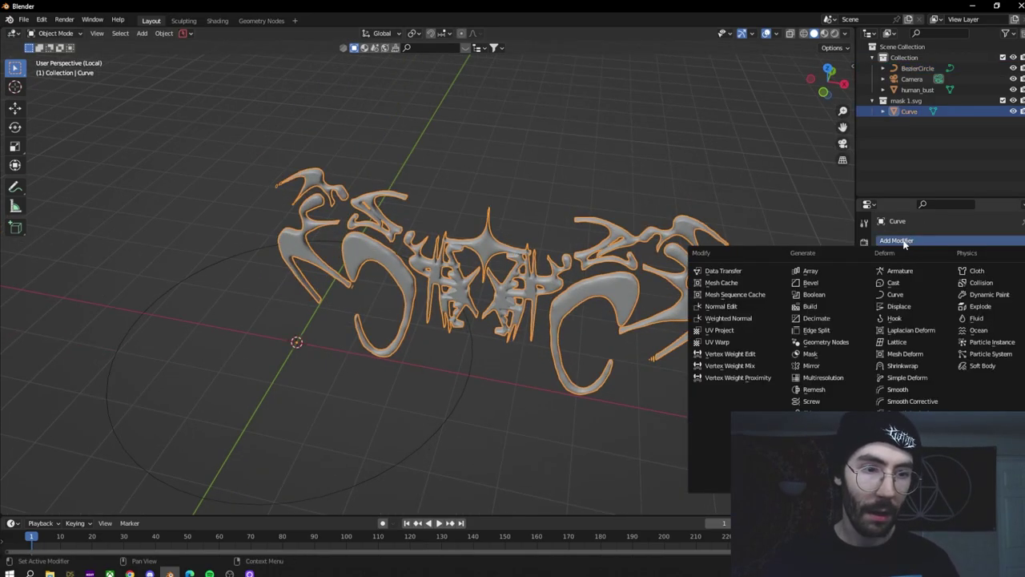
left_click(896, 295)
left_click(957, 274)
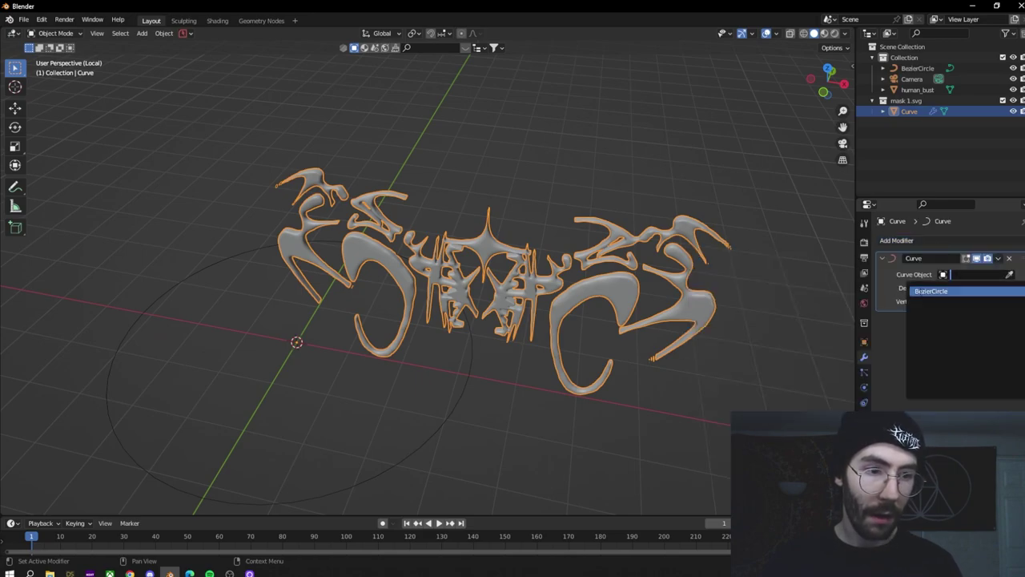
left_click(931, 291)
Step: Check the BezierCircle and mask, then undo to reselect the mask text object
middle_click_drag(449, 273, 500, 236)
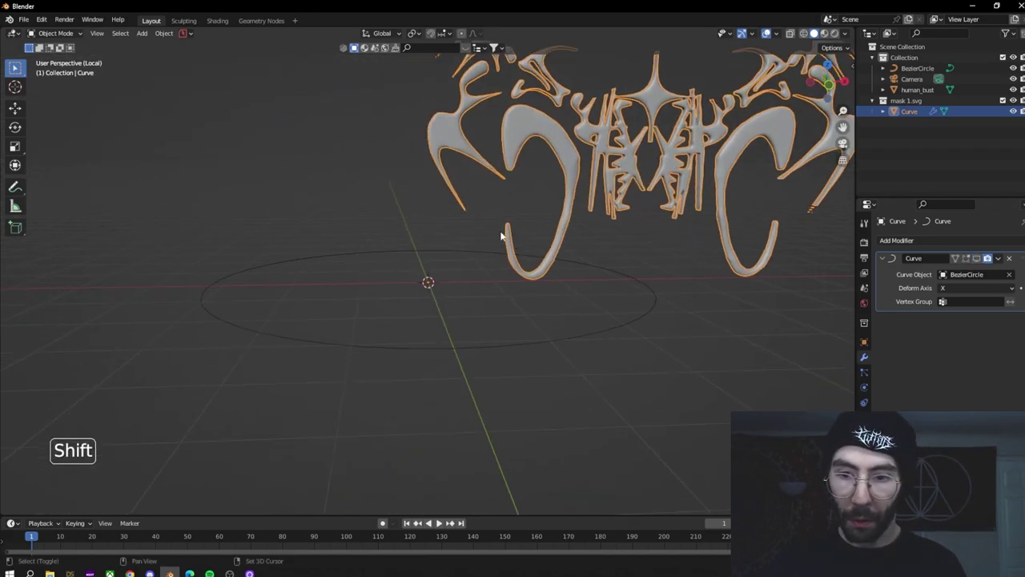
scroll(400, 242, "up", 3)
left_click(312, 240)
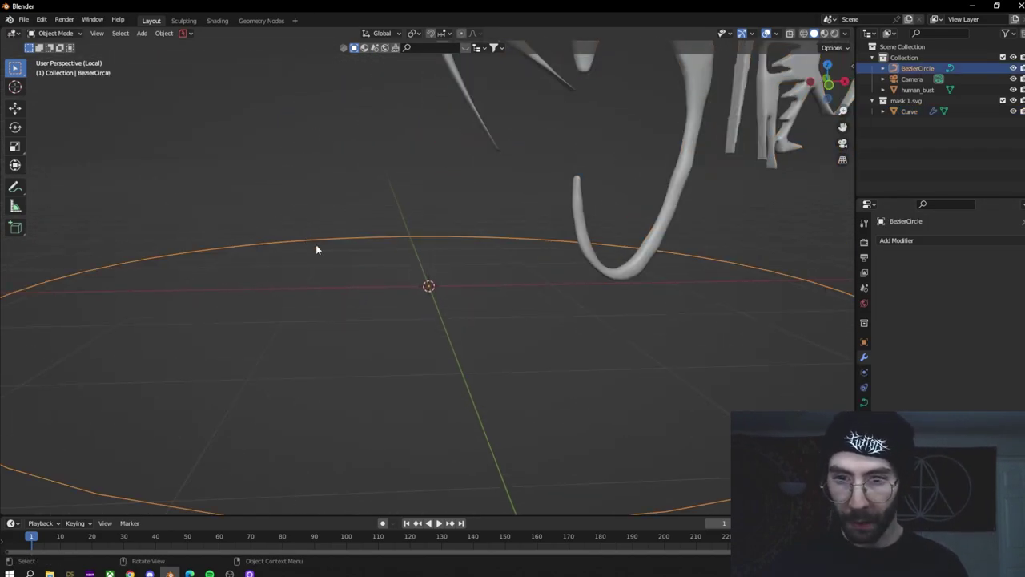
left_click(684, 186)
scroll(654, 178, "down", 3)
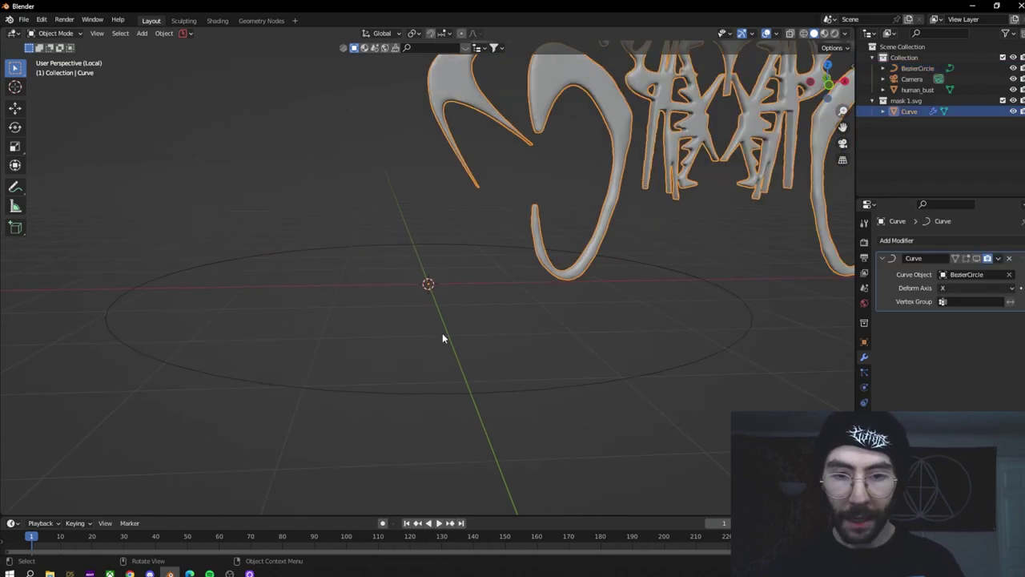
left_click(427, 286)
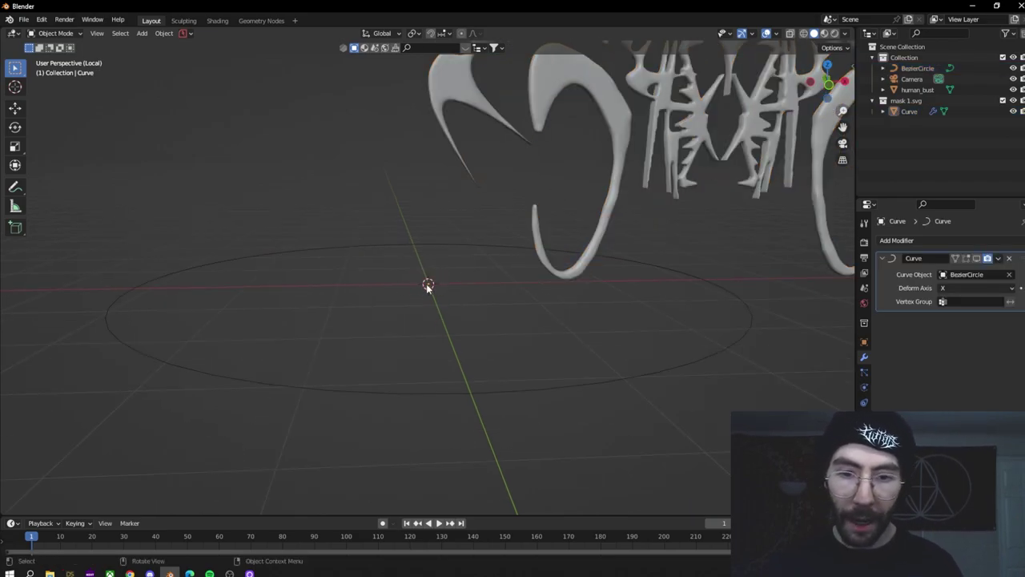
key("ctrl+z")
scroll(398, 247, "down", 5)
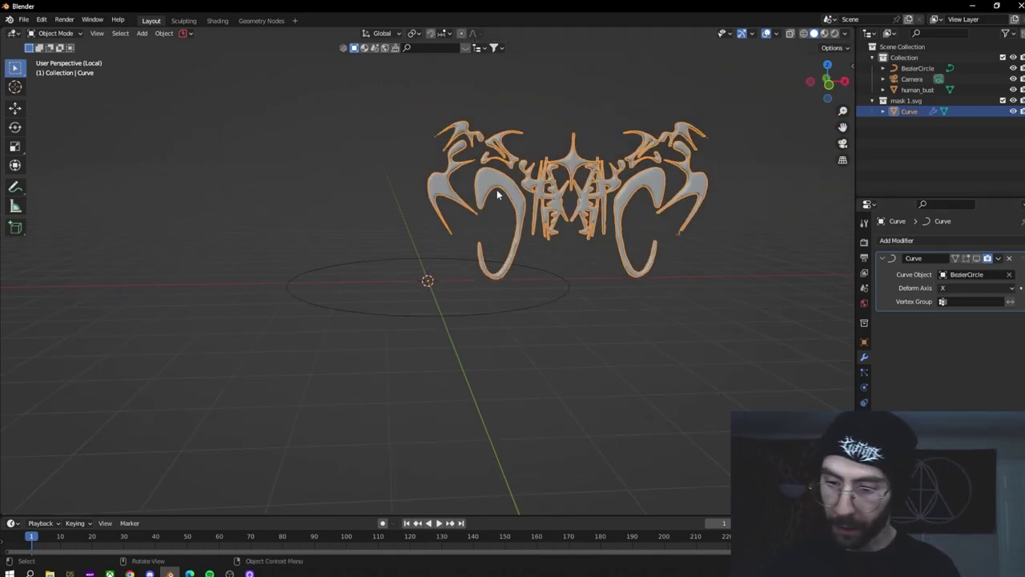
Step: Test-move the mask to see it bend along the circle, then undo back to the start
key("g")
left_click(163, 373)
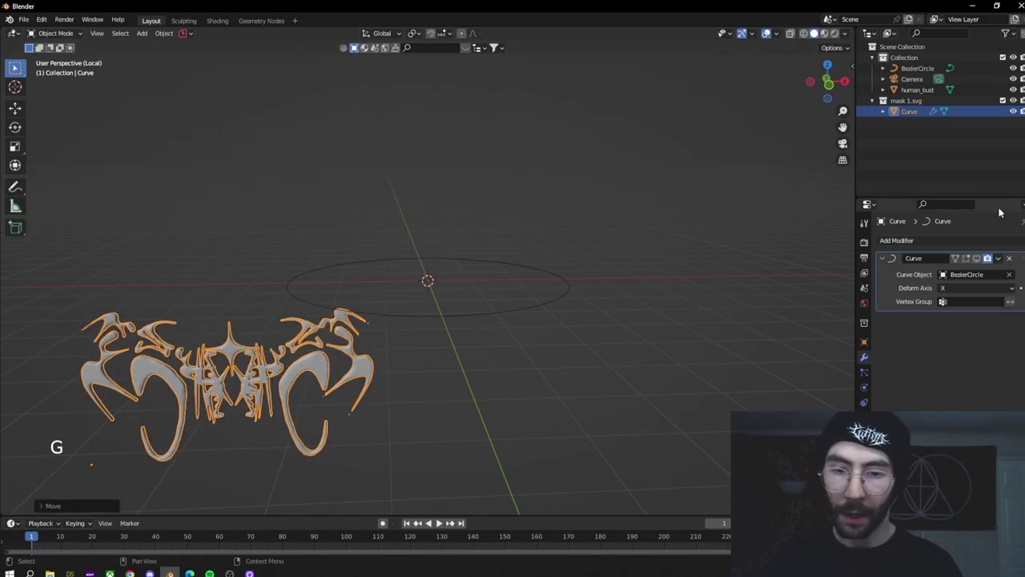
left_click(976, 258)
middle_click_drag(705, 342, 647, 329)
key("ctrl")
key("ctrl+z")
key("ctrl+z")
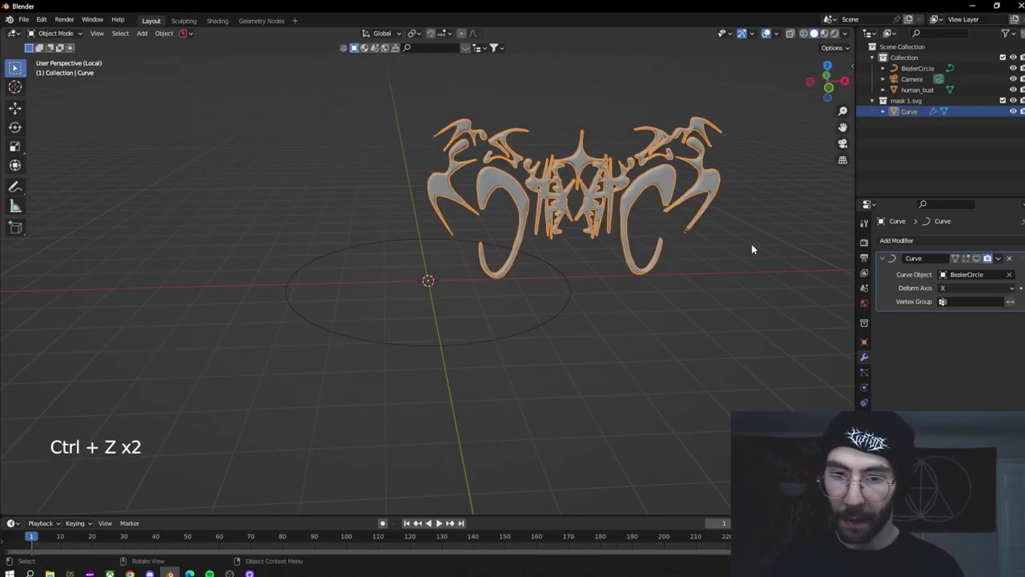
Step: Show the mask bending along the circle in the viewport and exit Local view in top view
left_click(976, 258)
middle_click_drag(552, 265, 582, 291)
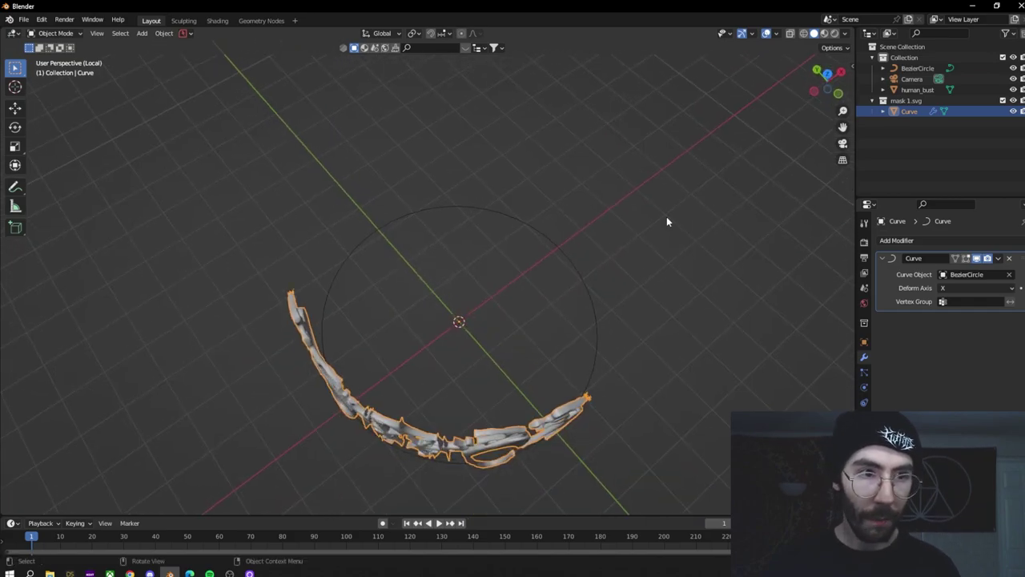
key("KP_Divide")
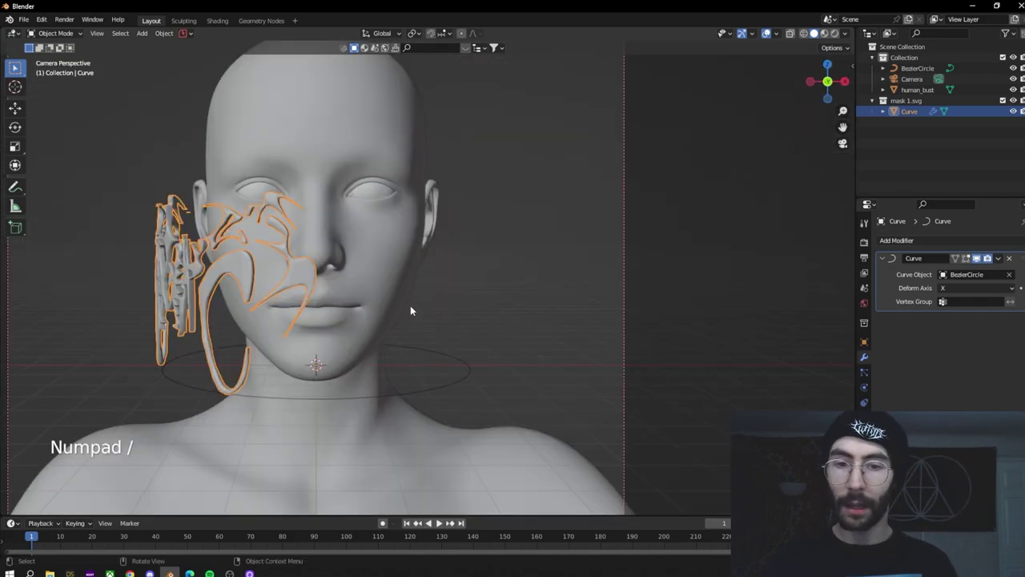
key("KP_7")
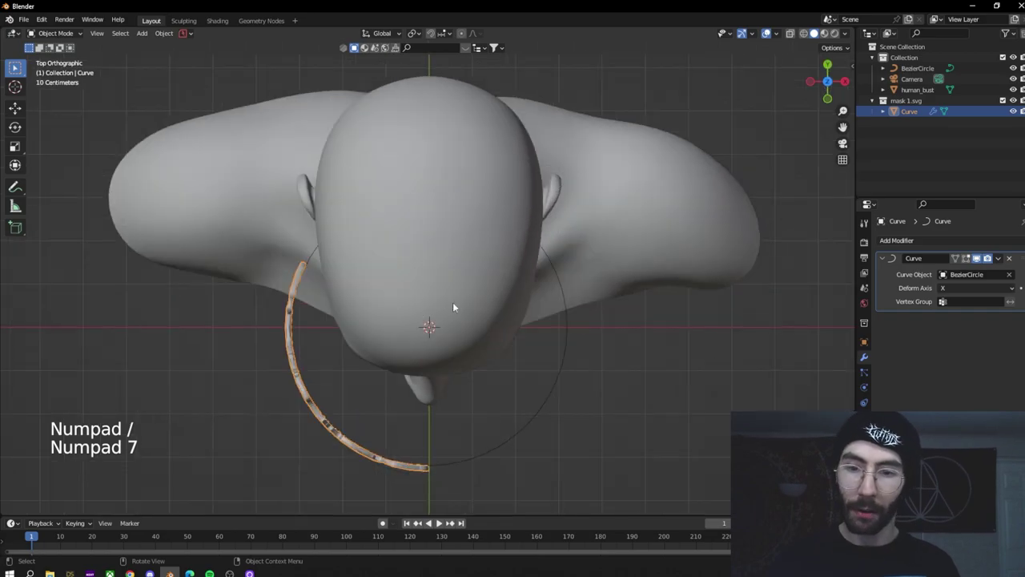
scroll(435, 439, "up", 3)
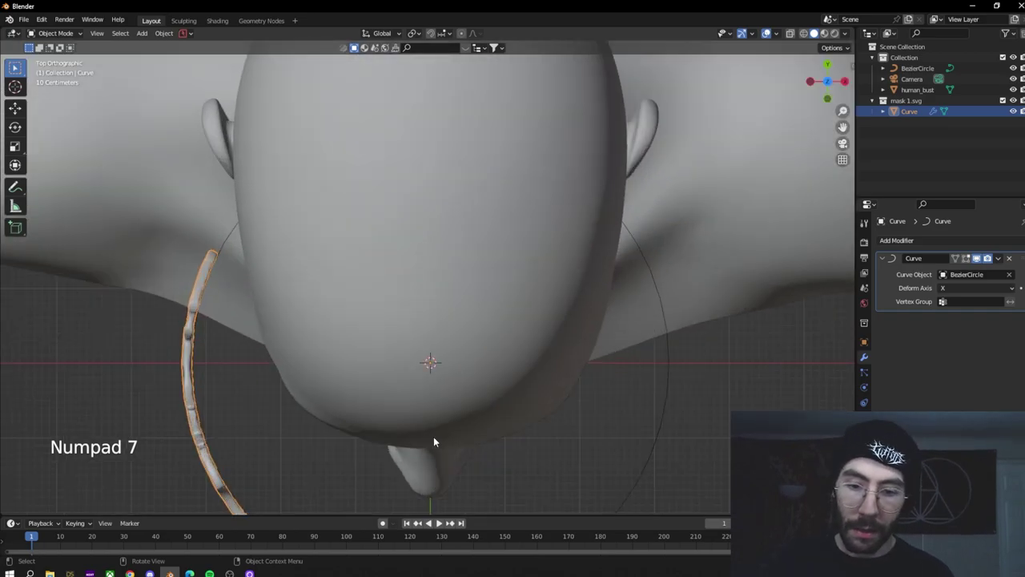
Step: Add the BezierCircle to the selection and rotate it about Z toward the face's front
left_click(668, 366, "shift")
scroll(668, 364, "down", 3)
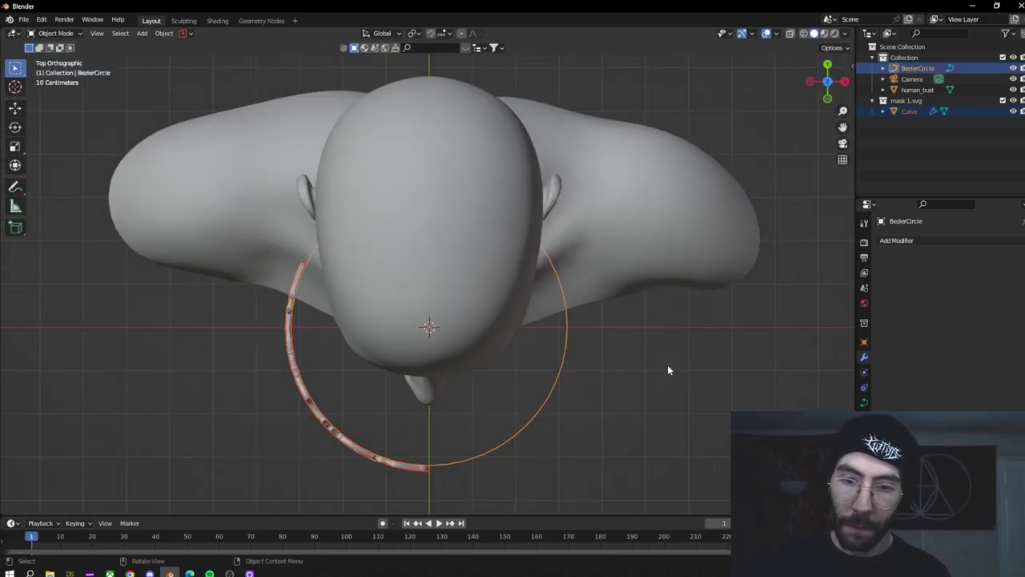
key("r")
key("z")
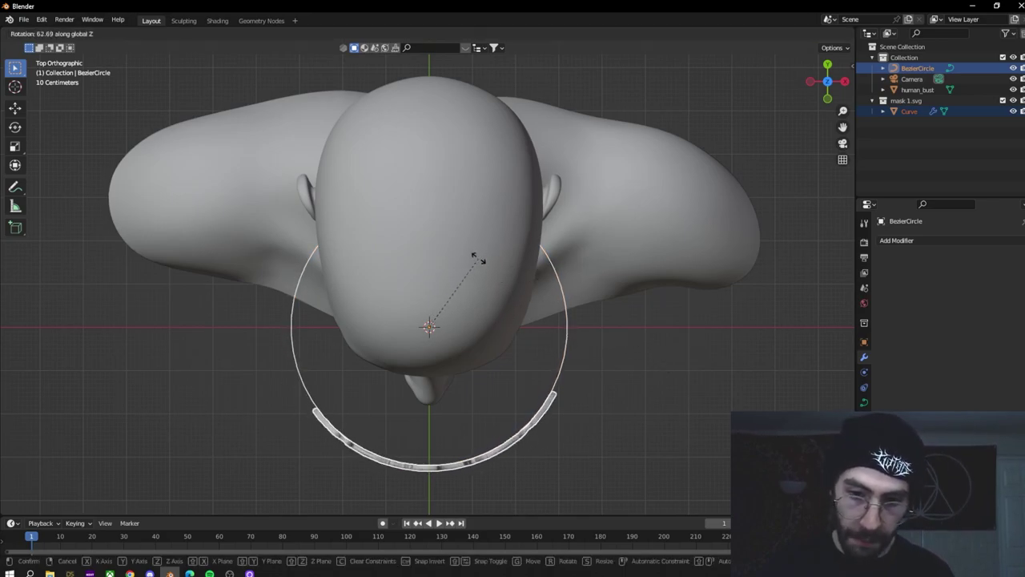
left_click(481, 307)
Step: Move the circle 1.97 m along Y so the mask wraps the face, viewed from the front
key("g")
key("y")
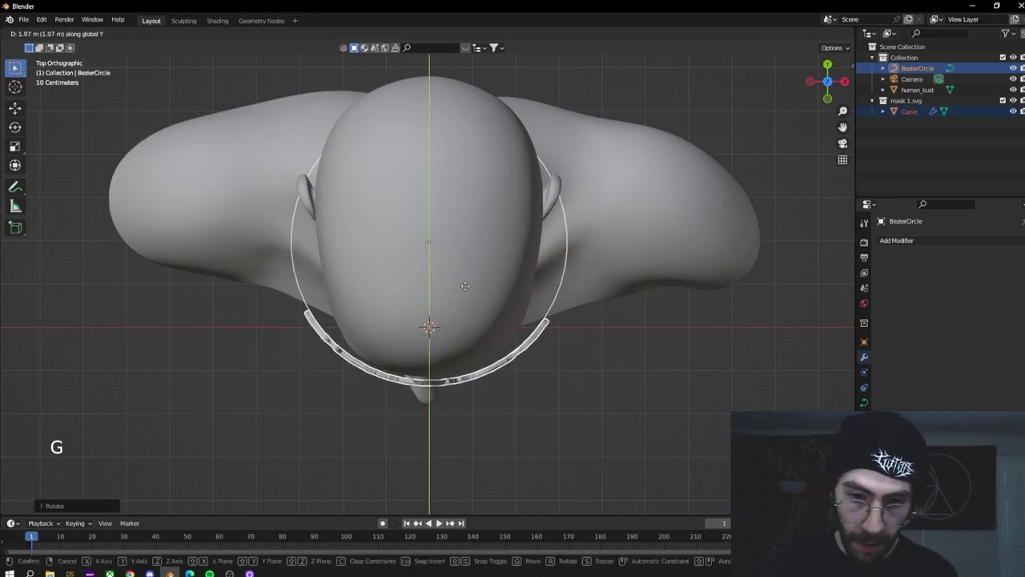
left_click(466, 287)
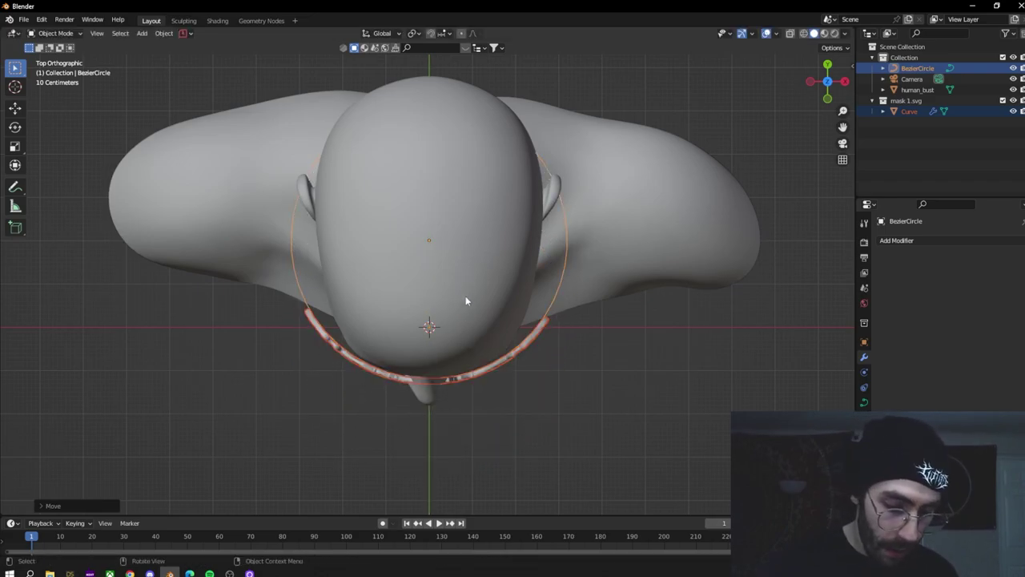
key("KP_1")
scroll(471, 313, "up", 3)
middle_click_drag(471, 336, 450, 254, "shift")
Step: Isolate the mask in Local view and select the mask Curve plus the BezierCircle
key("KP_Divide")
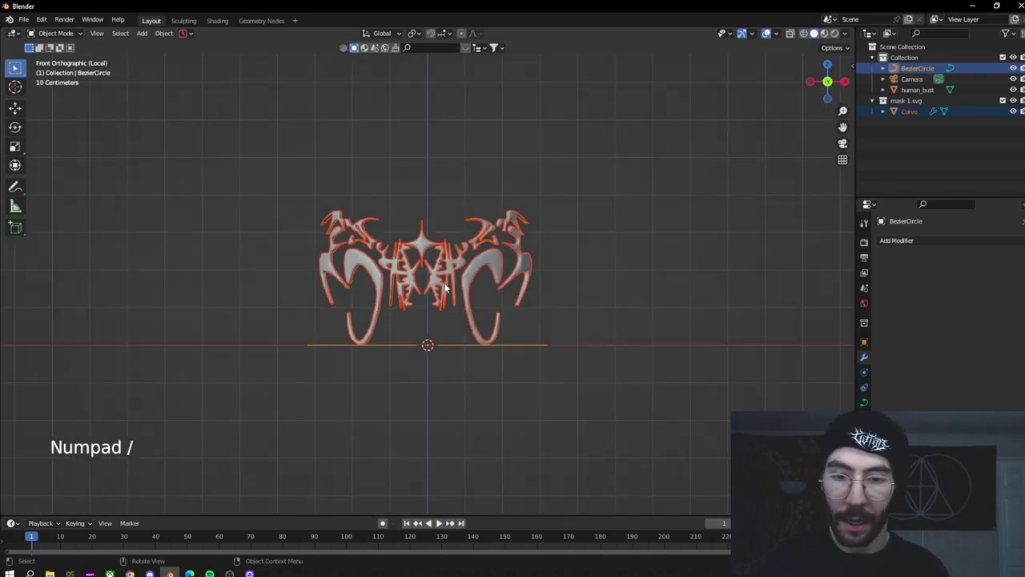
key("KP_Divide")
key("KP_Divide")
key("KP_Divide")
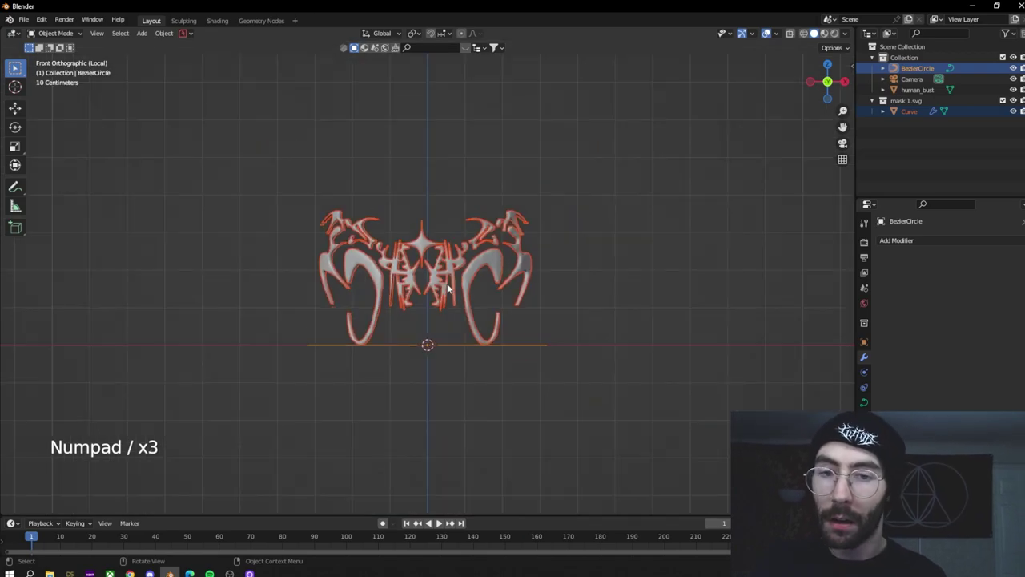
key("KP_Divide")
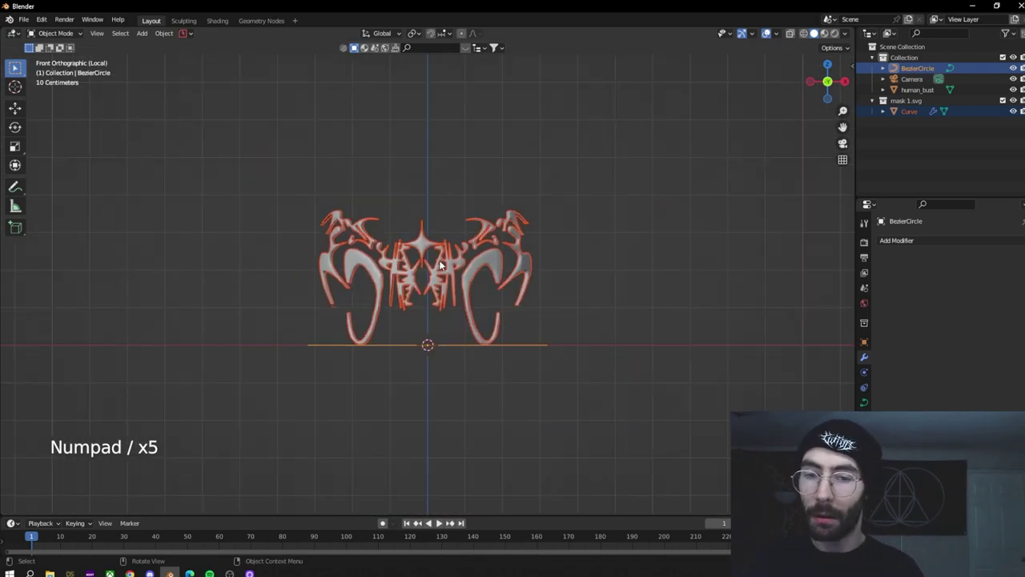
scroll(439, 265, "up", 5)
scroll(438, 264, "down", 5)
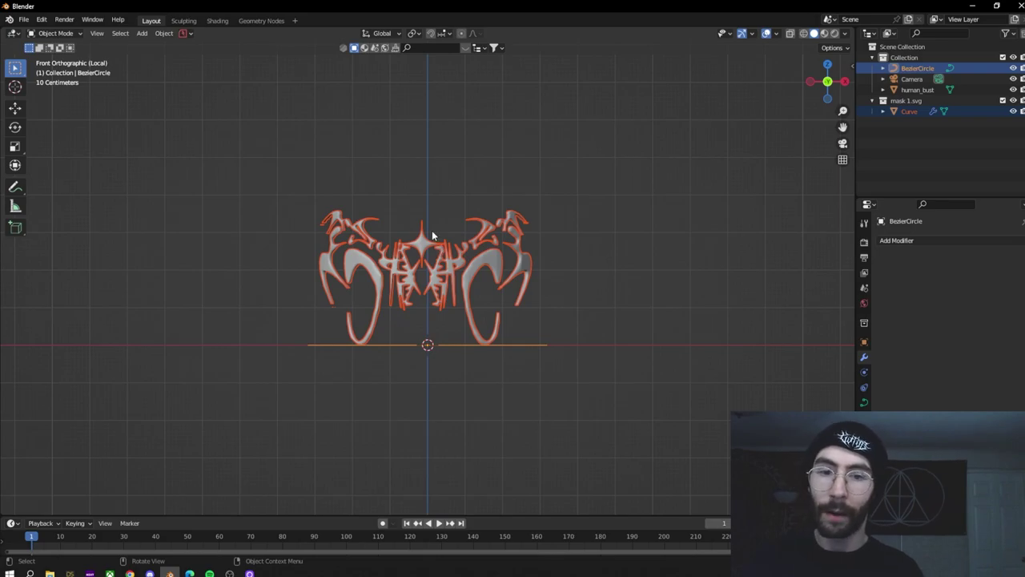
scroll(421, 234, "up", 8)
scroll(424, 229, "up", 1, "shift")
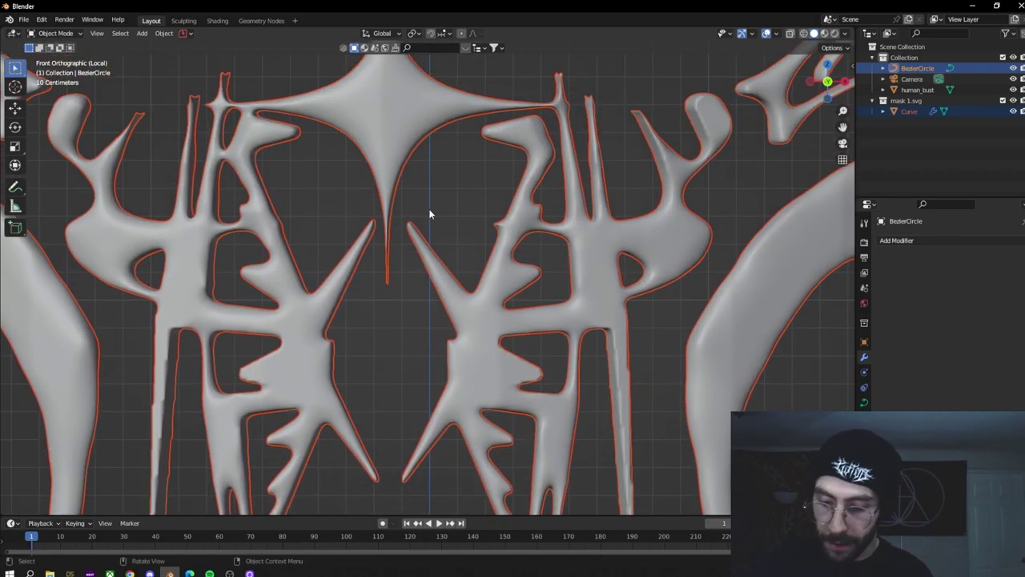
scroll(425, 231, "down", 10)
left_click(425, 233)
middle_click_drag(384, 224, 322, 219)
left_click(309, 272, "shift")
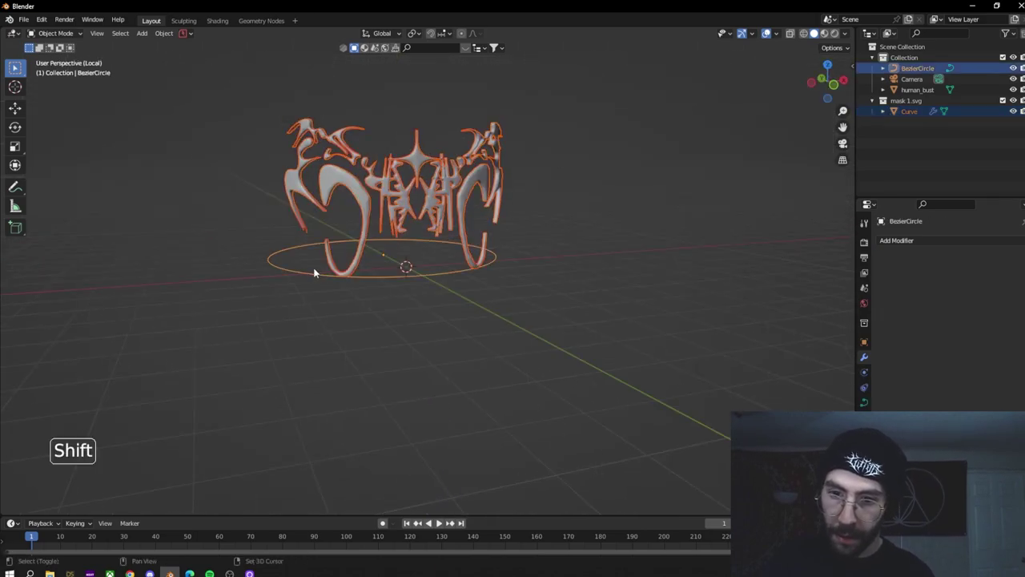
Step: Rotate the circle a few degrees about Z in front view to centre the star, then exit Local view
key("KP_1")
scroll(542, 252, "up", 5)
middle_click_drag(440, 136, 420, 301, "shift")
scroll(421, 301, "up", 3)
key("r")
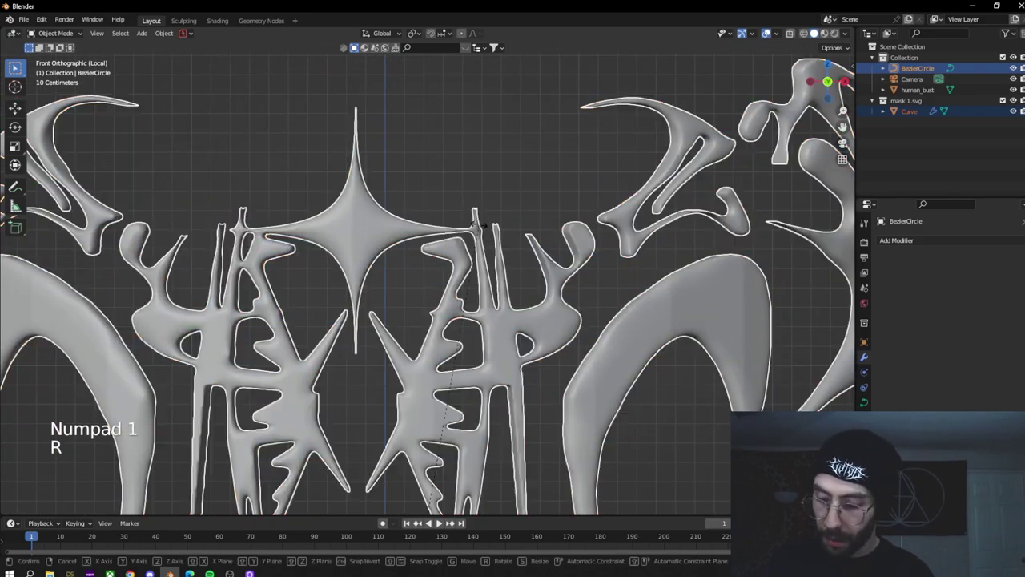
scroll(458, 222, "up", 1)
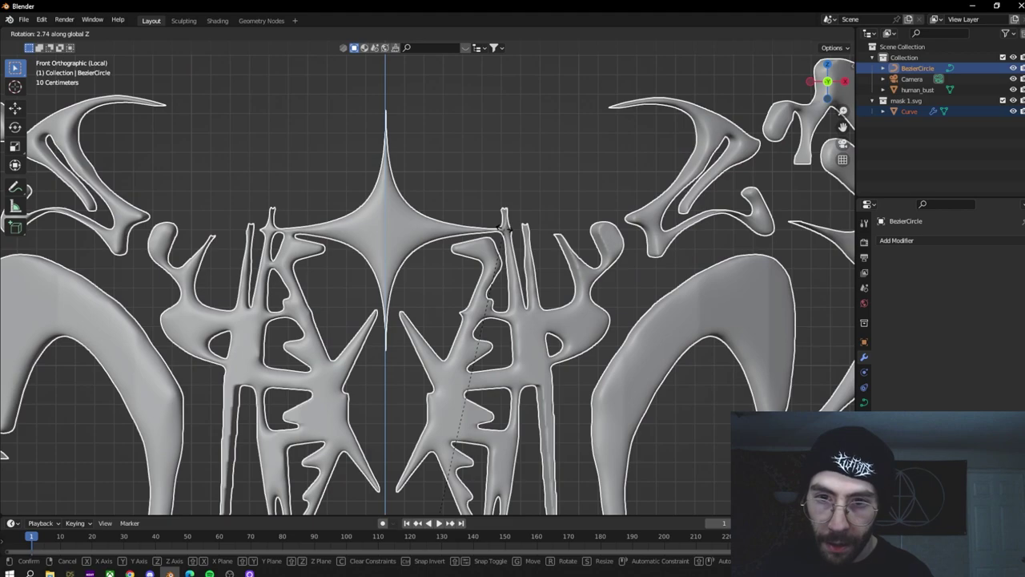
left_click(426, 221)
scroll(309, 315, "up", 6)
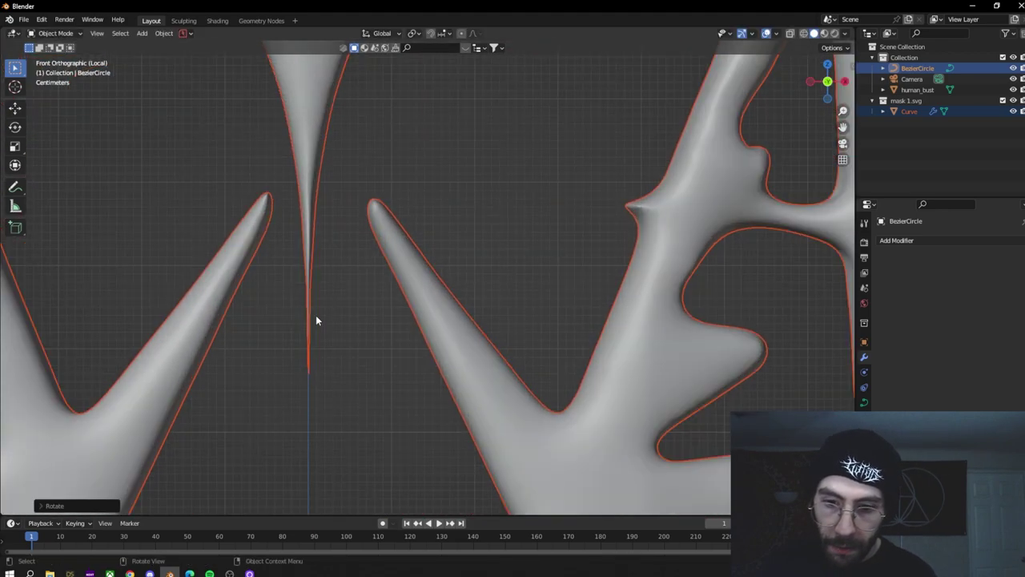
scroll(315, 321, "up", 3)
middle_click_drag(453, 211, 390, 264, "shift")
scroll(300, 326, "down", 8)
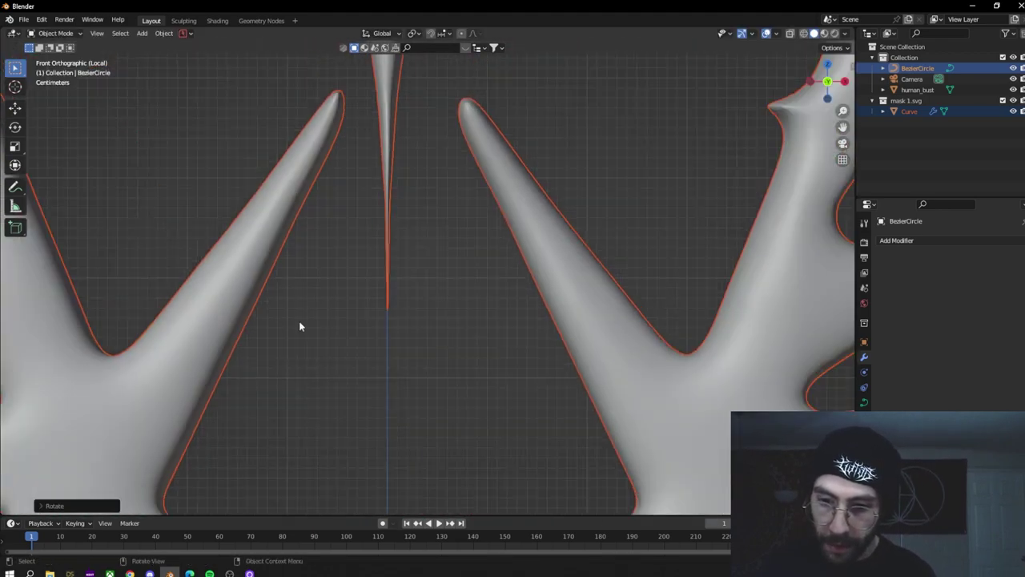
key("KP_Divide")
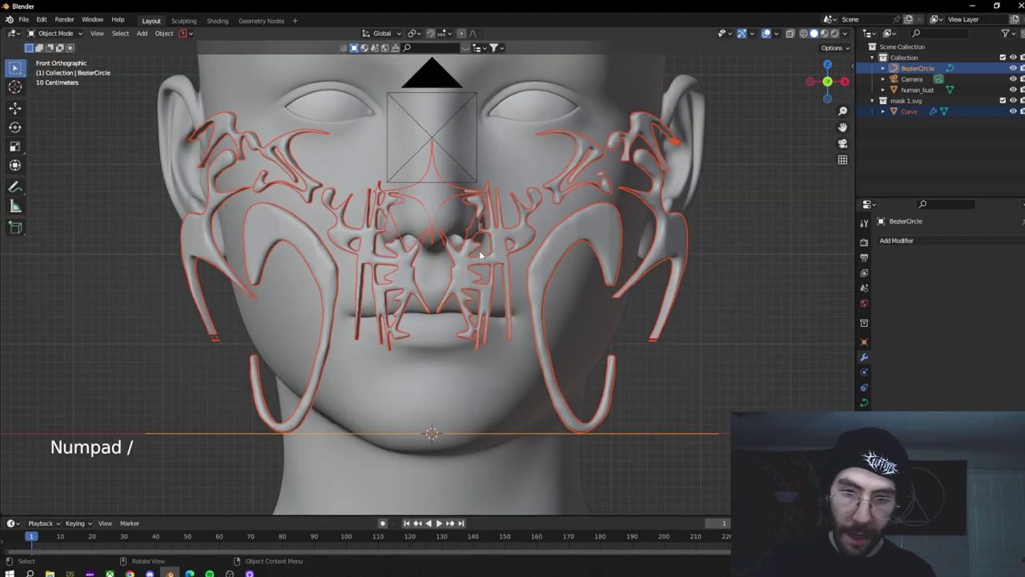
Step: Raise the mask up the face and check it through the camera view
scroll(478, 250, "down", 3)
middle_click_drag(497, 289, 479, 282, "shift")
key("g")
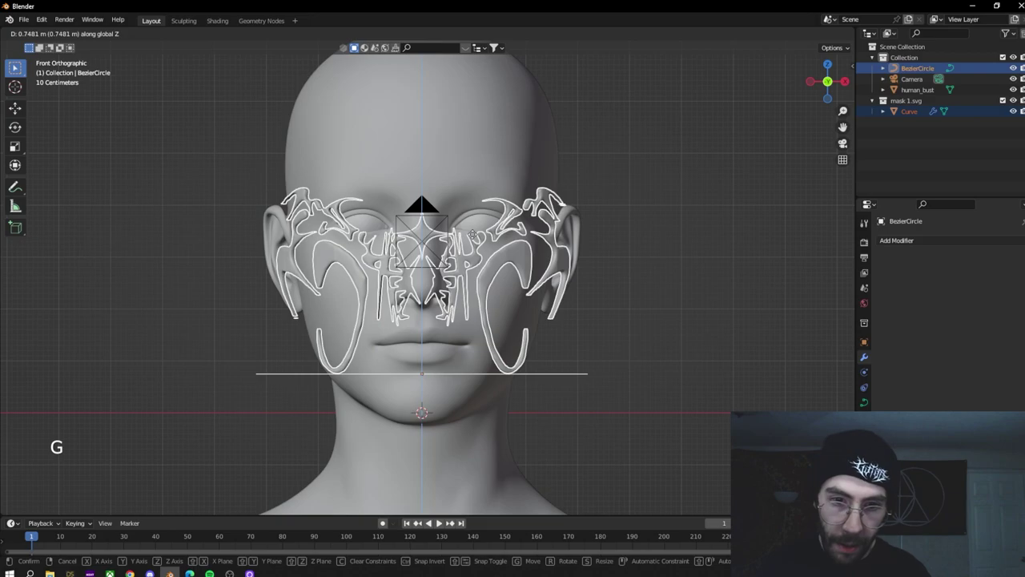
left_click(472, 235)
scroll(668, 233, "down", 3)
key("KP_0")
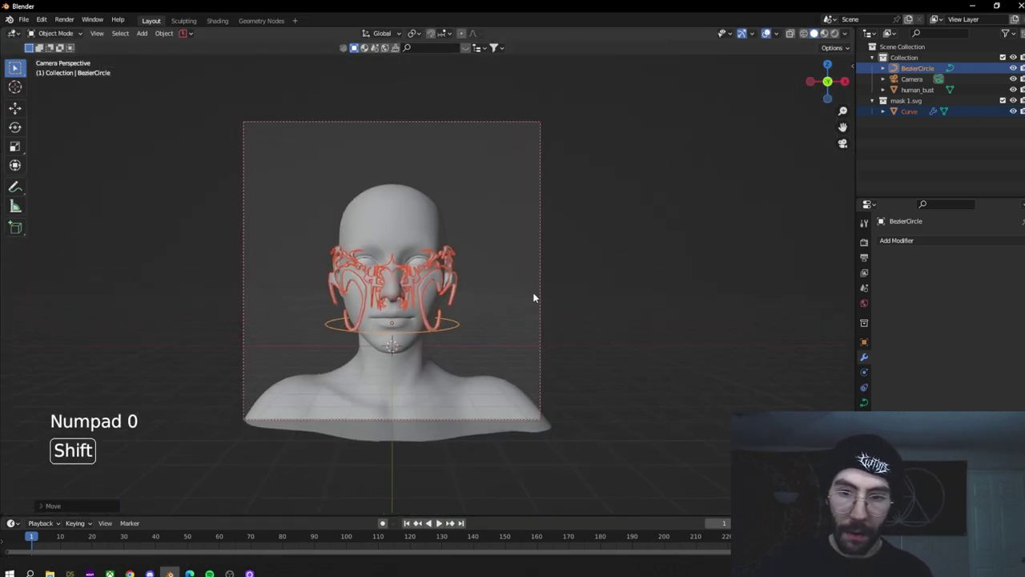
left_click(664, 243)
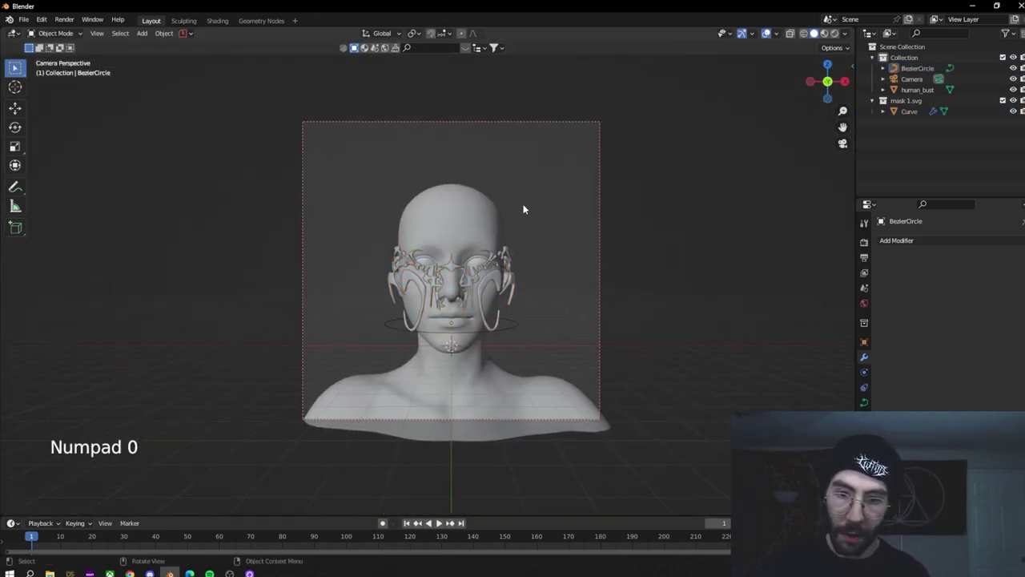
Step: Select the BezierCircle with the mask curve and move both together about 0.06 m on Z
key("shift+a")
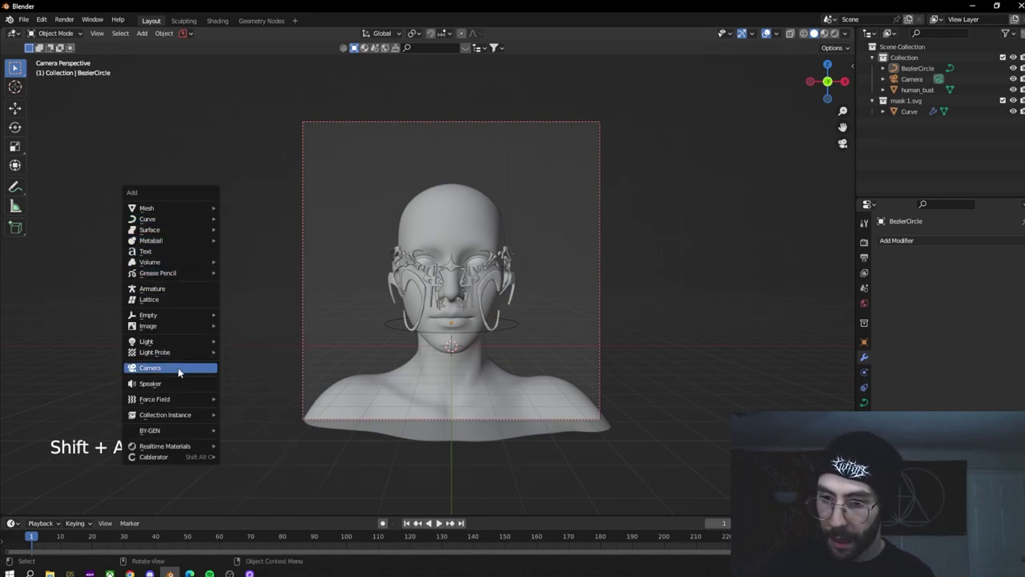
scroll(473, 295, "up", 4)
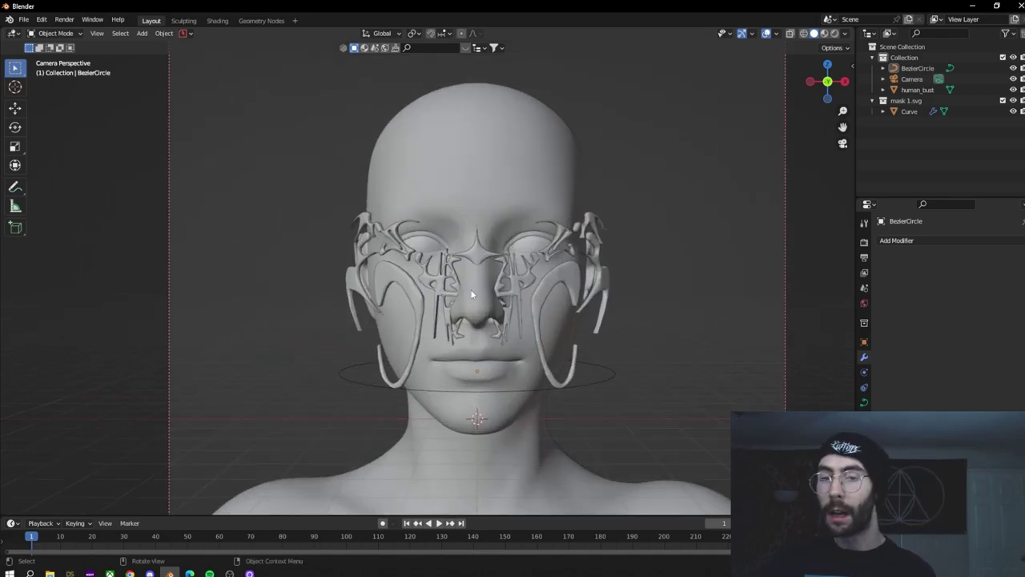
scroll(472, 295, "up", 4)
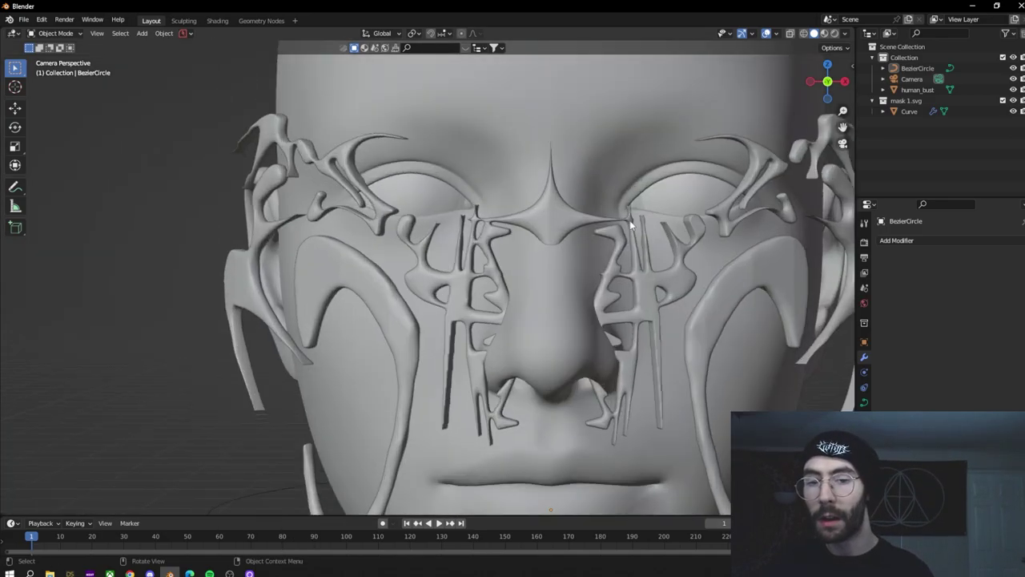
scroll(436, 183, "up", 1, "shift")
scroll(360, 205, "down", 2)
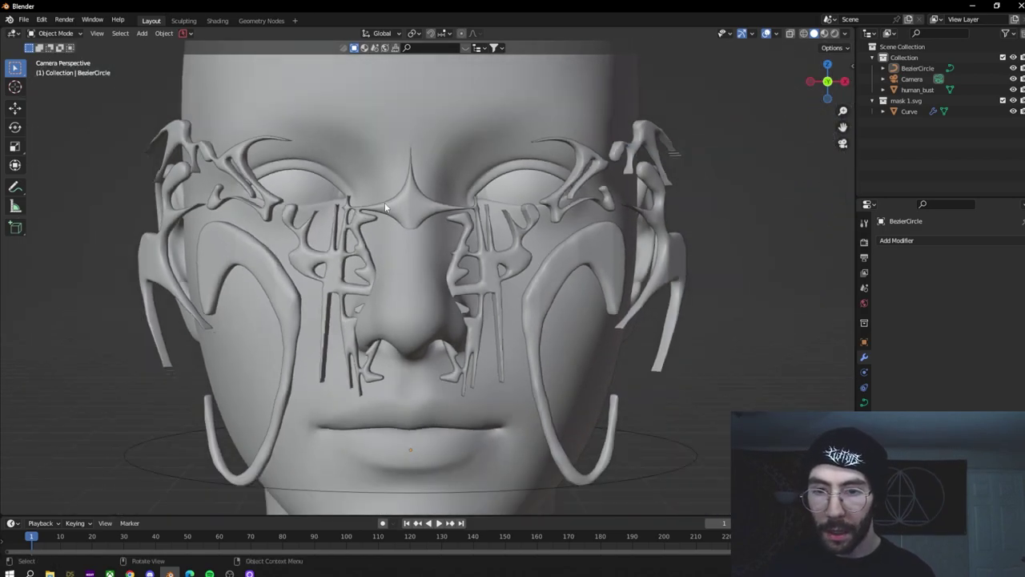
left_click(384, 202)
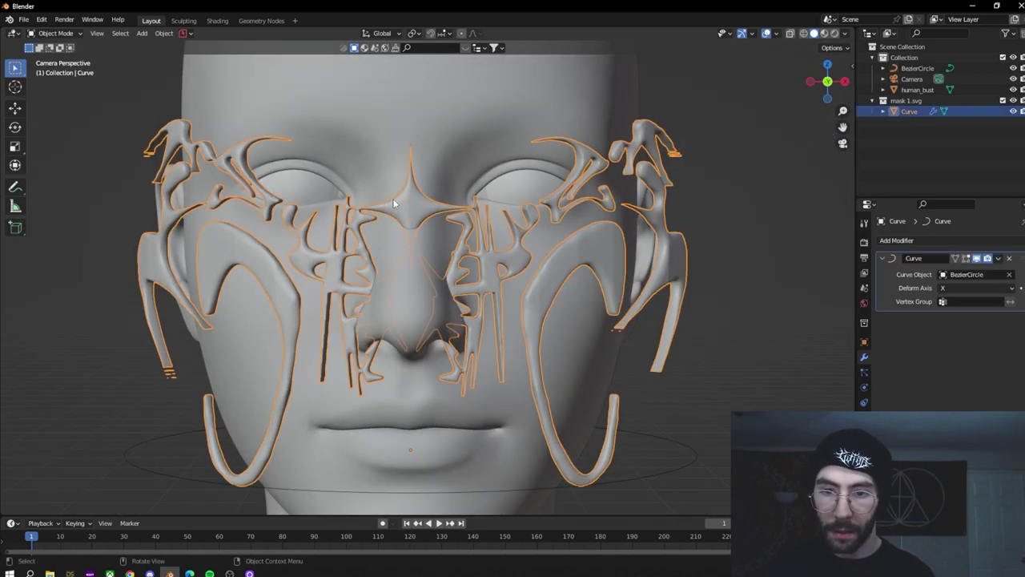
left_click(314, 494, "shift")
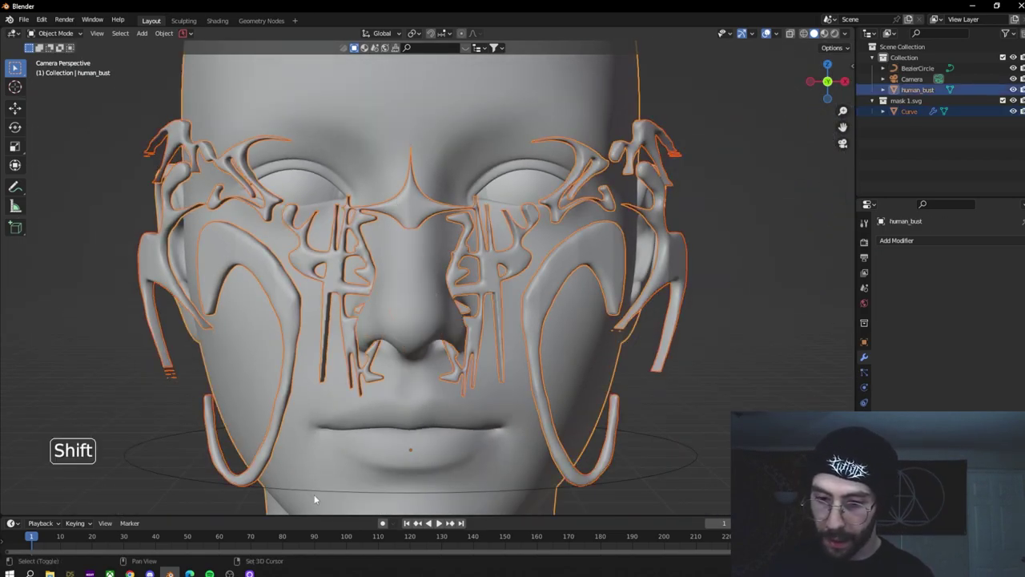
left_click(165, 475)
left_click(173, 230, "shift")
key("g")
left_click(159, 243)
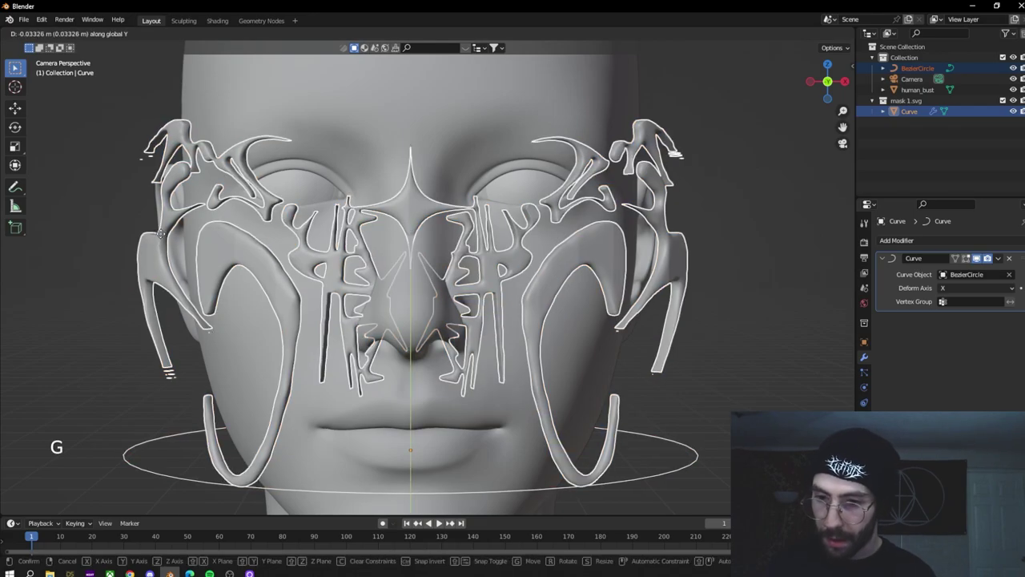
Step: Cancel a second move and switch the viewport to Rendered shading
key("g")
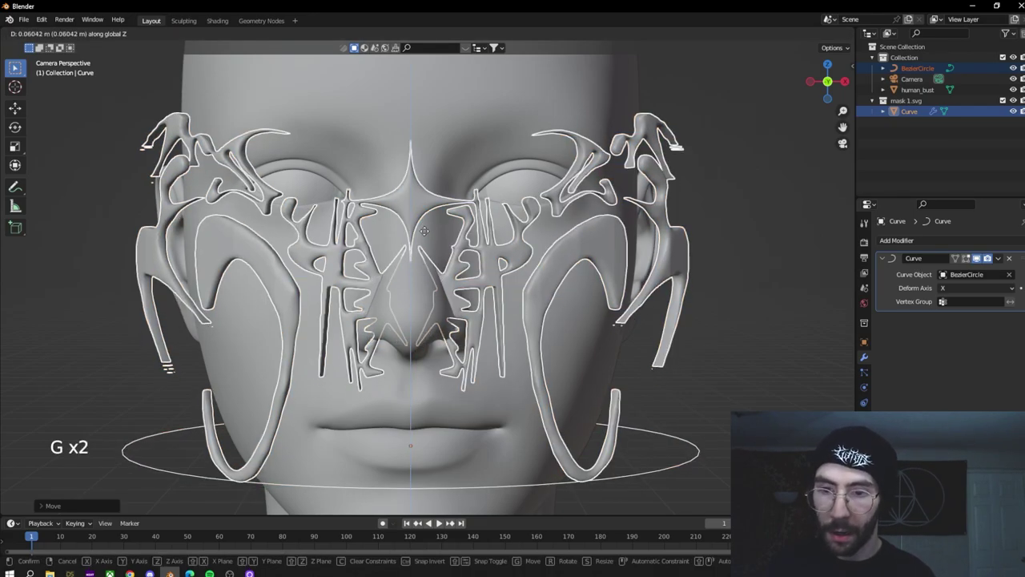
key("Escape")
scroll(735, 127, "down", 3)
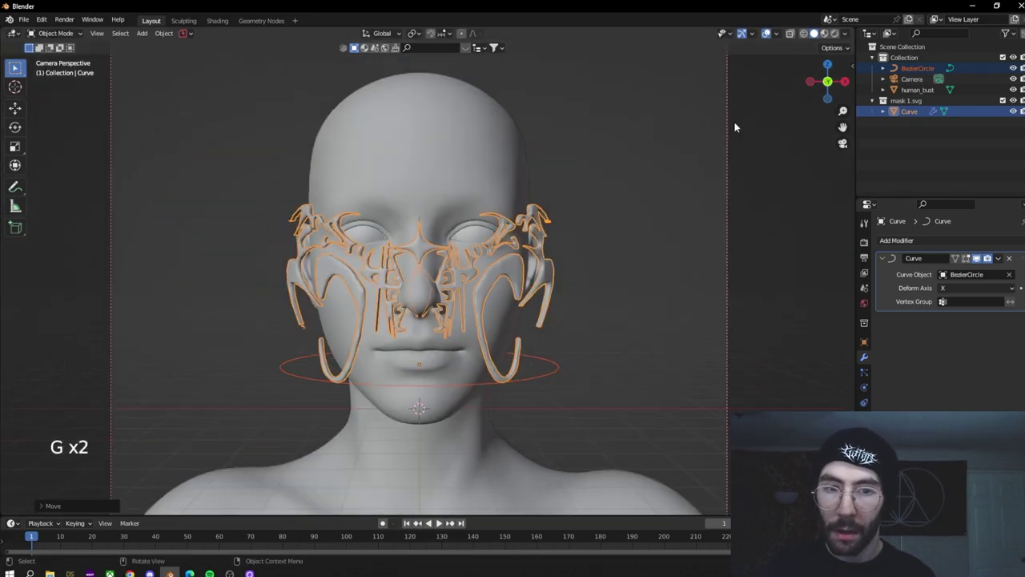
left_click(834, 36)
Step: Light the rendered preview with built-in studio lighting instead of Scene World and hide overlays
left_click(746, 197)
scroll(644, 196, "up", 2)
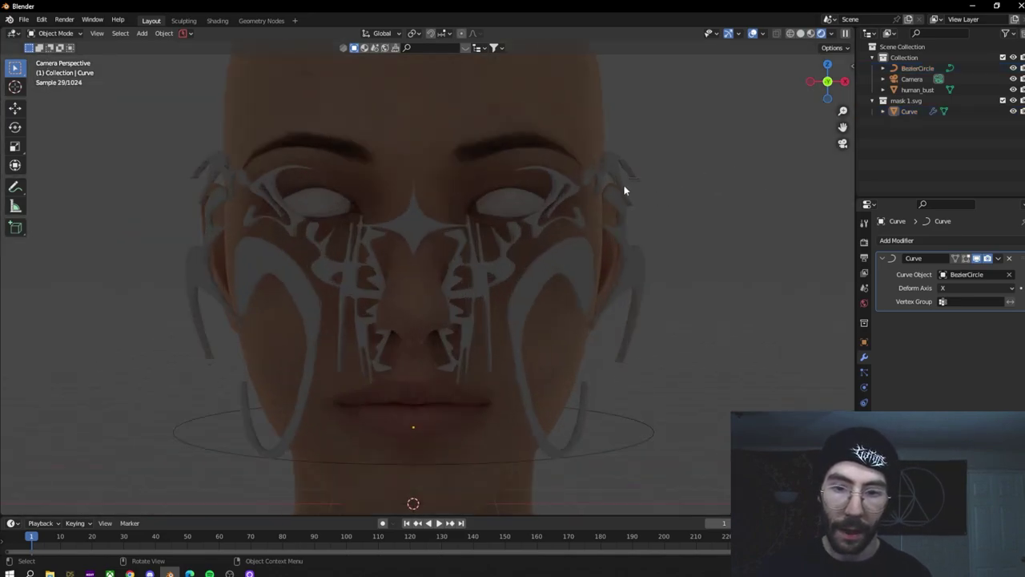
left_click(832, 35)
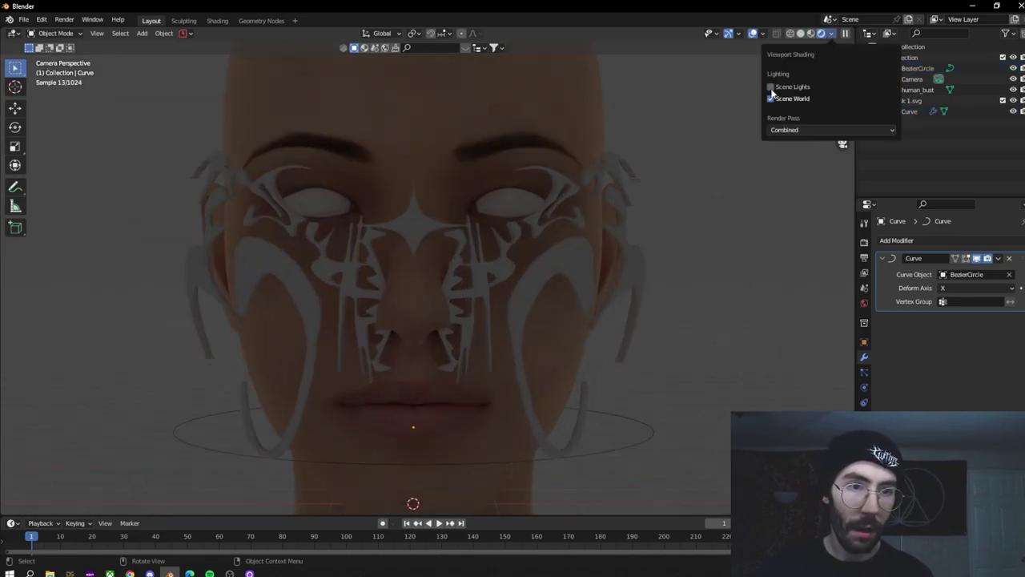
left_click(771, 98)
scroll(663, 192, "down", 3)
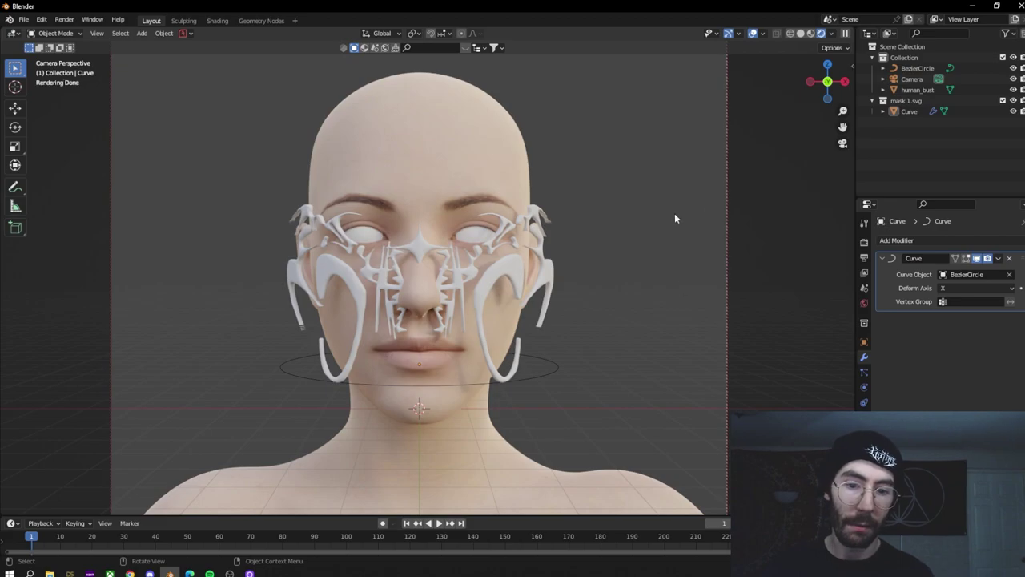
left_click(754, 33)
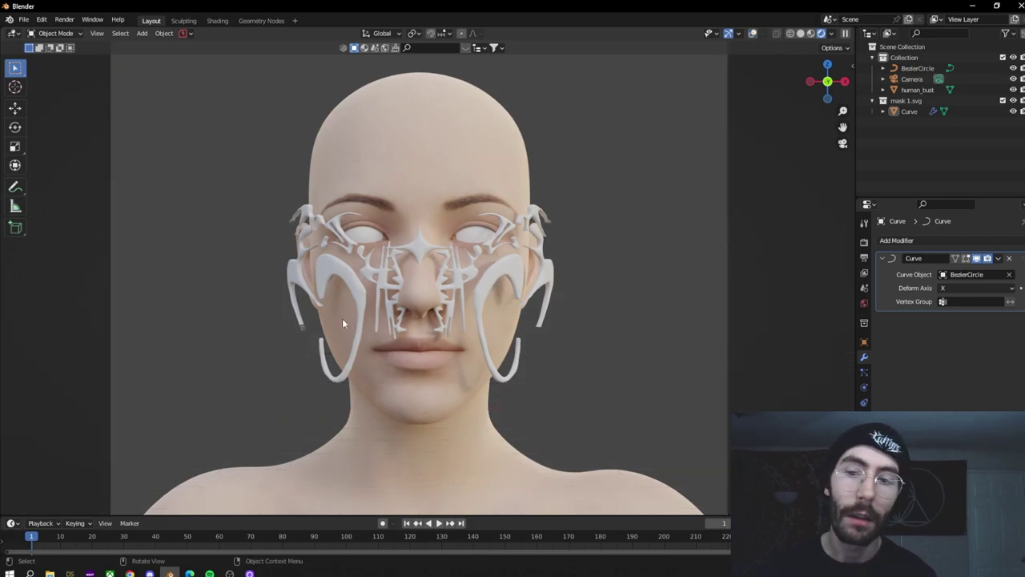
Step: Frame the selected mask, then return to the camera view
left_click(345, 277)
scroll(488, 234, "down", 3)
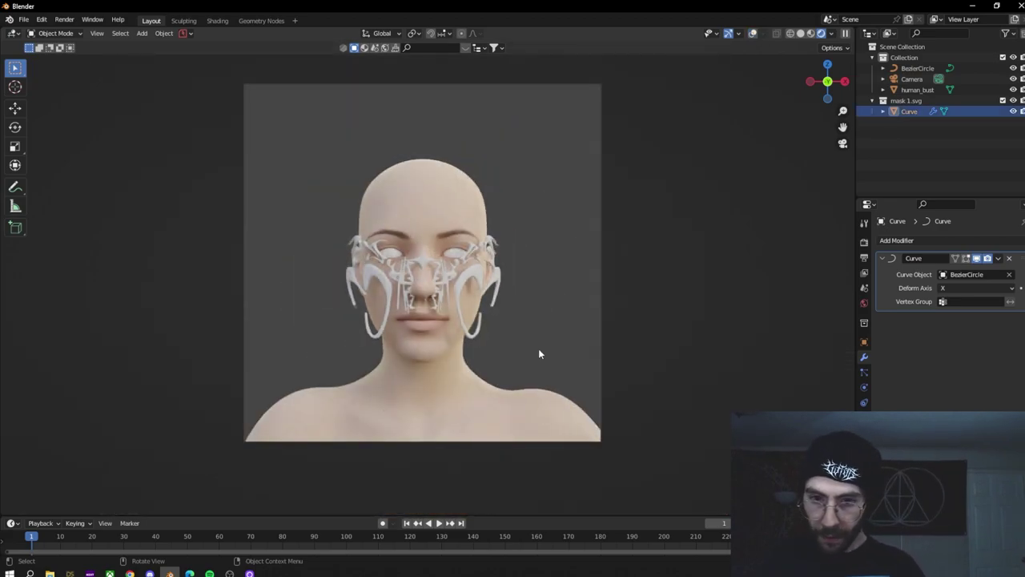
key("KP_Decimal")
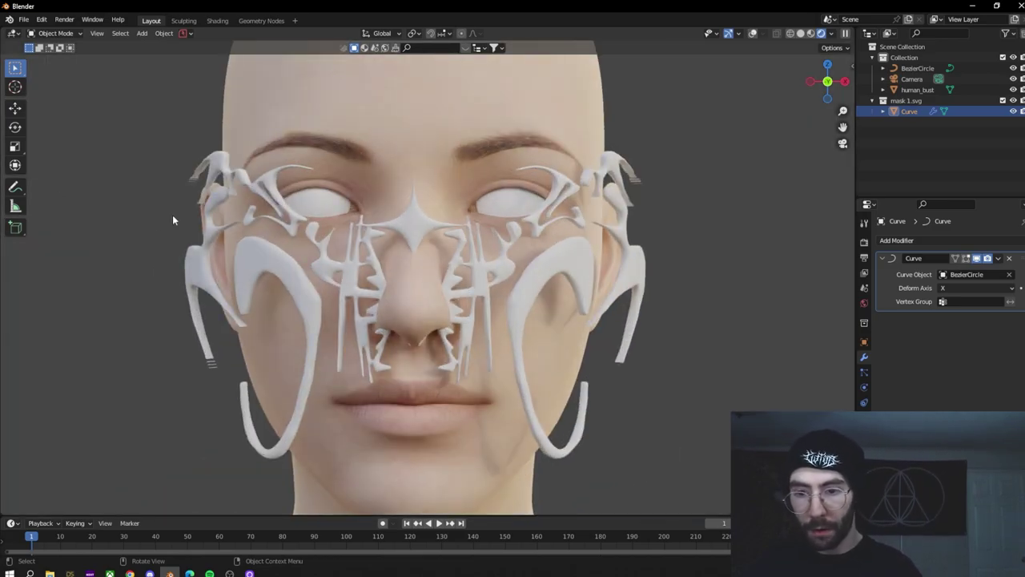
key("KP_0")
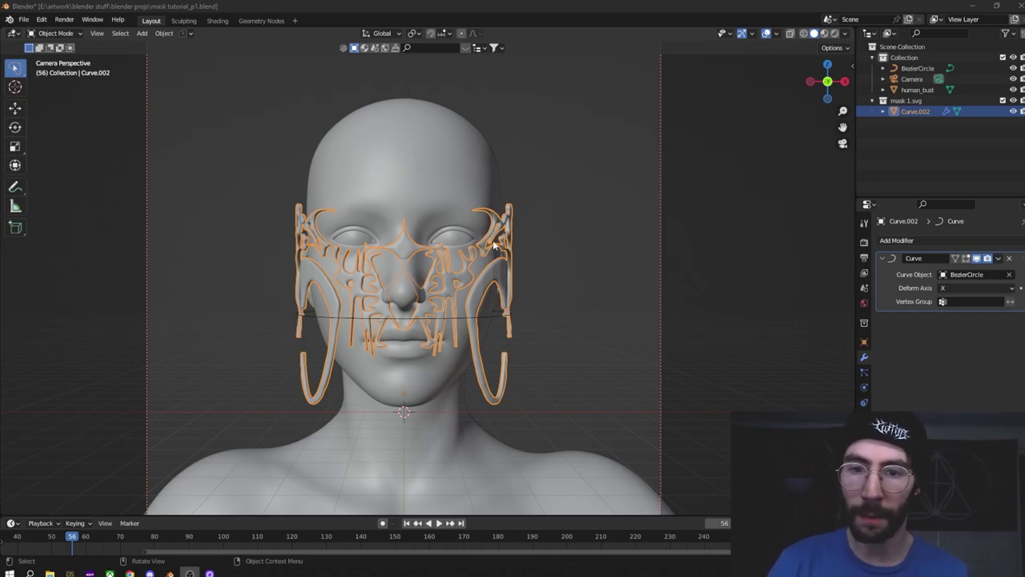
key("alt+a")
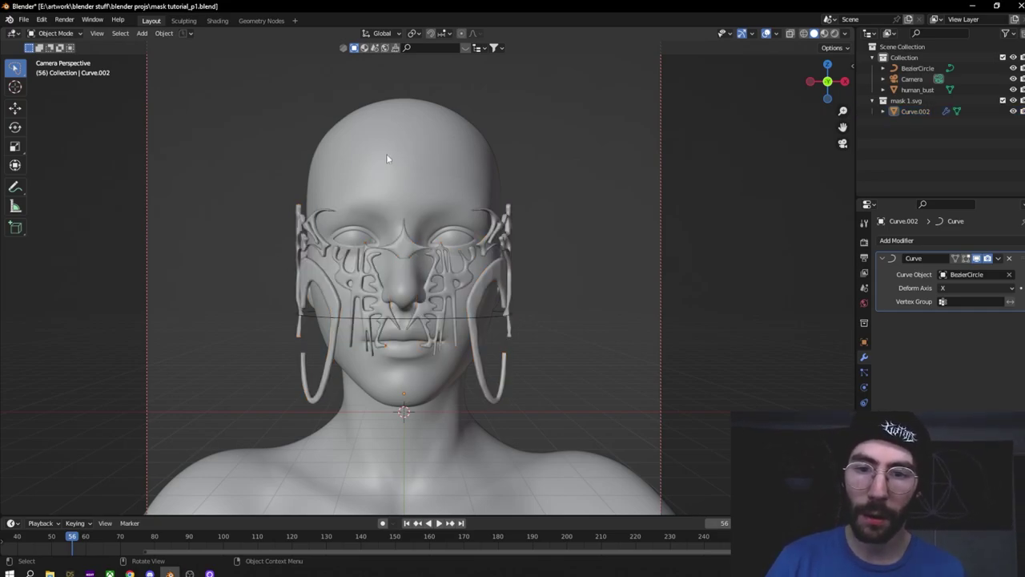
left_click(309, 265)
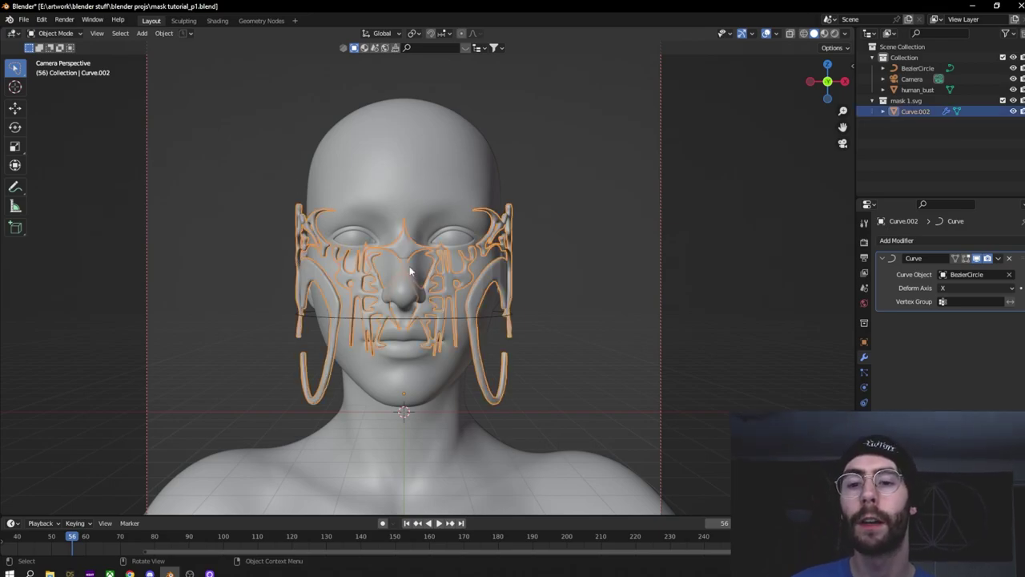
Step: Duplicate the mask linked in place as Curve.001 and make it a single user
key("alt+d")
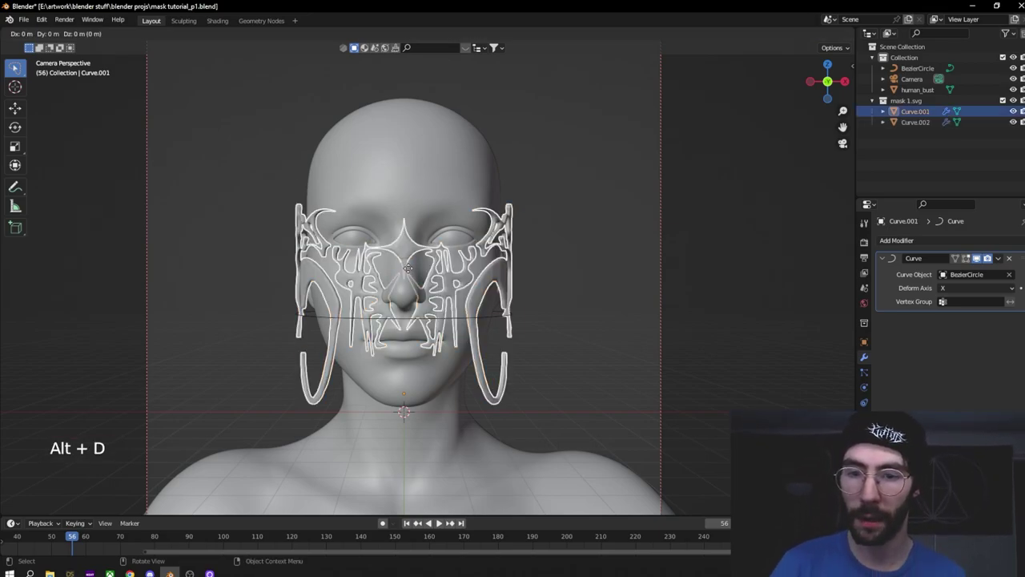
right_click(408, 269)
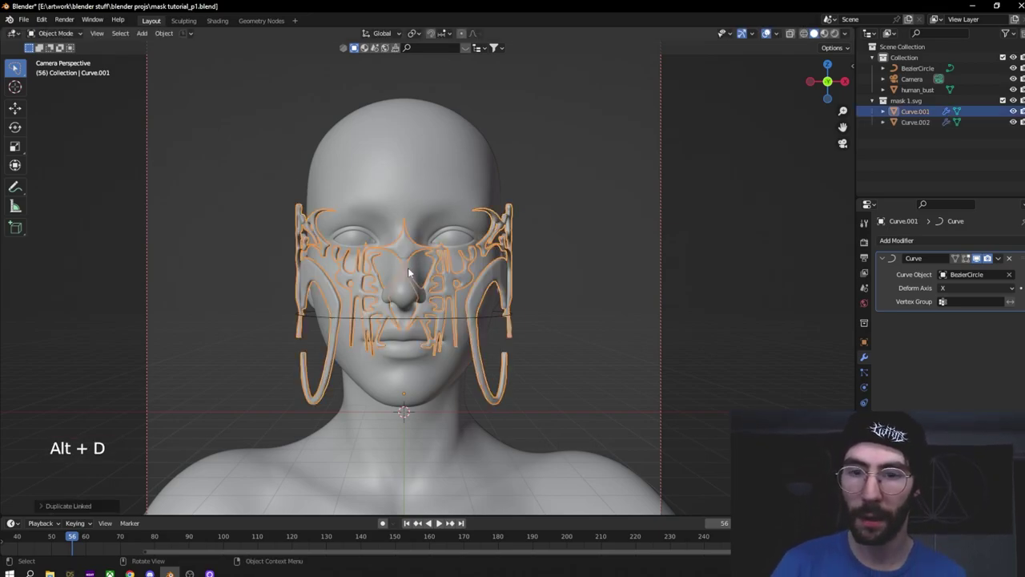
left_click(164, 33)
mouse_move(199, 202)
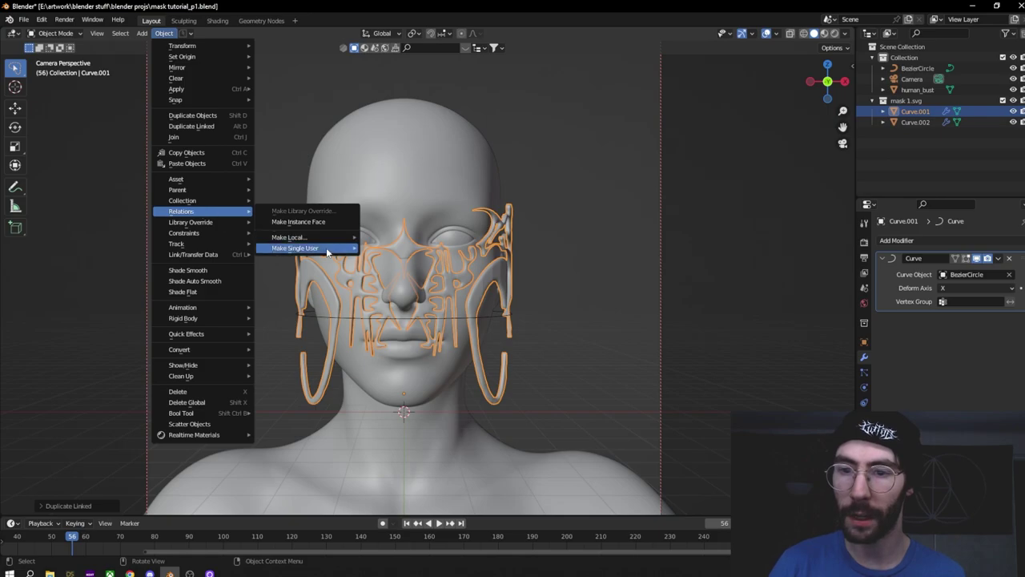
mouse_move(330, 248)
left_click(425, 277)
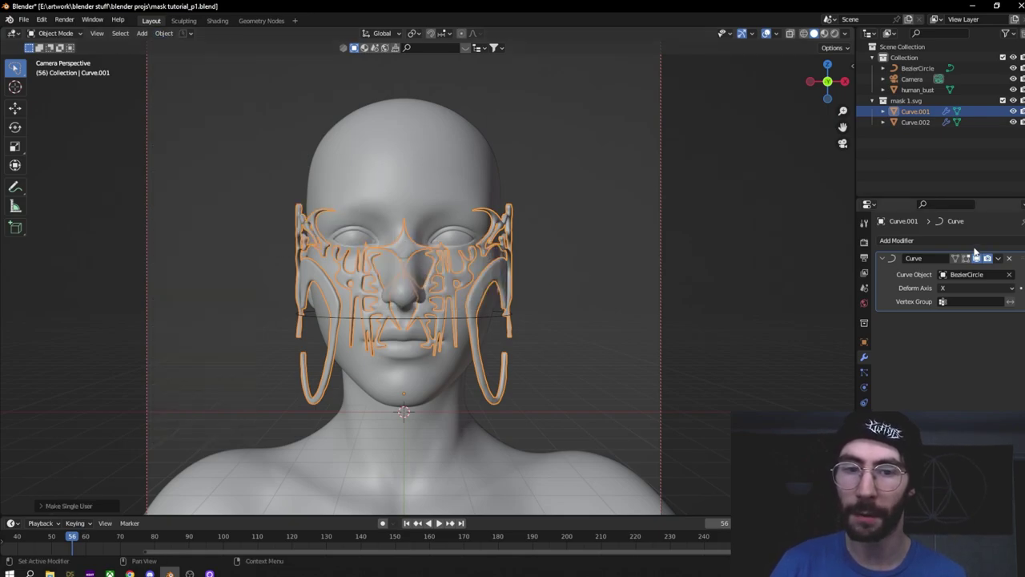
Step: Apply Curve.001's Curve modifier to make the bend permanent
left_click(999, 258)
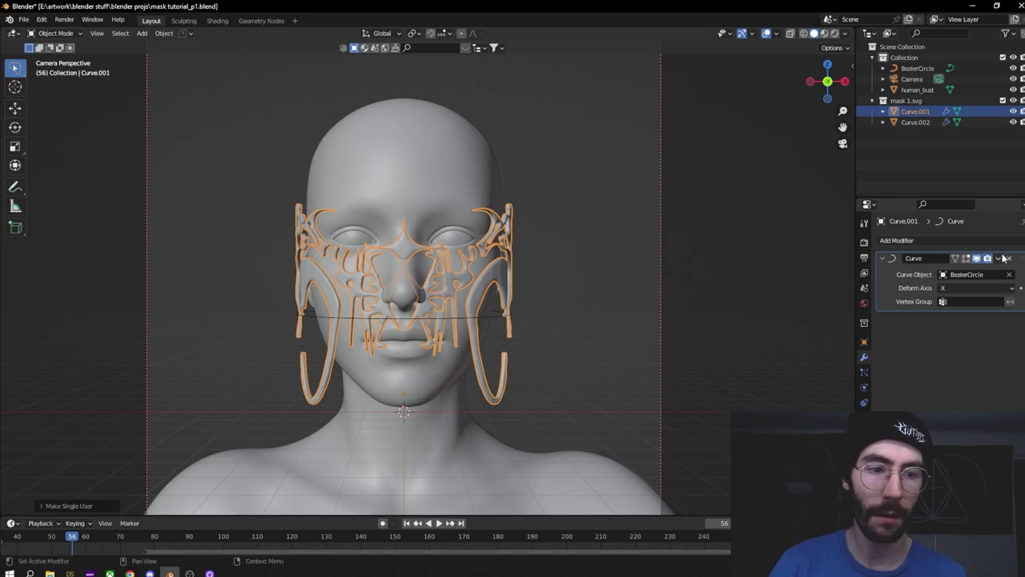
left_click(998, 259)
left_click(945, 271)
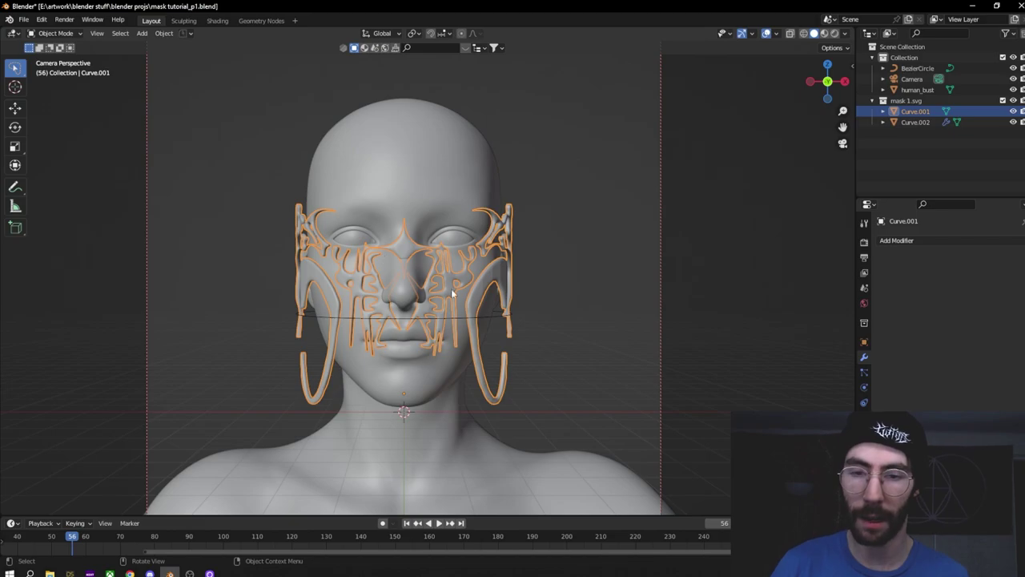
Step: Undo an accidental move of the duplicate mask
key("g")
left_click(469, 256)
key("g")
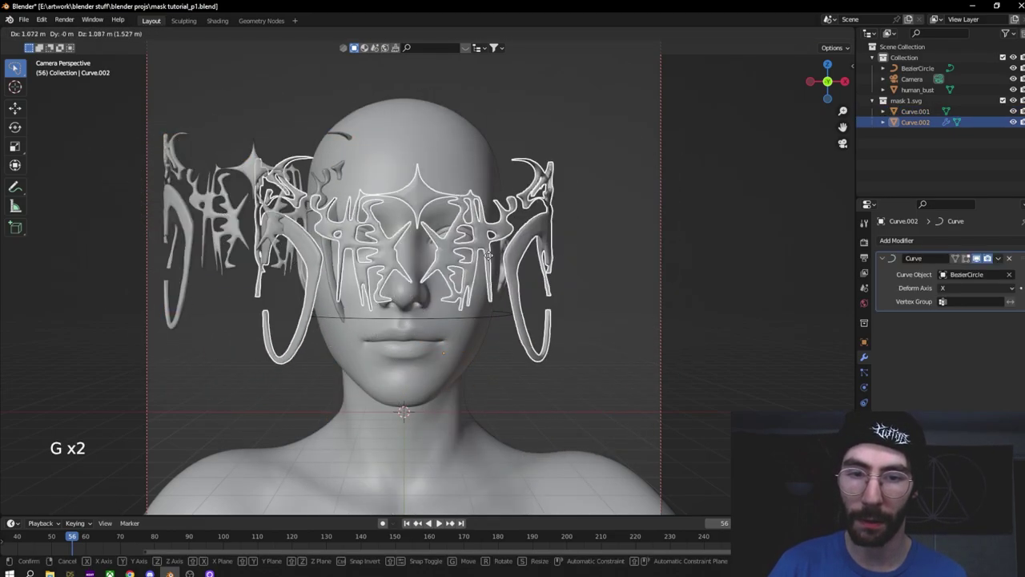
key("ctrl+z")
key("ctrl+z")
key("ctrl+z")
key("ctrl+z")
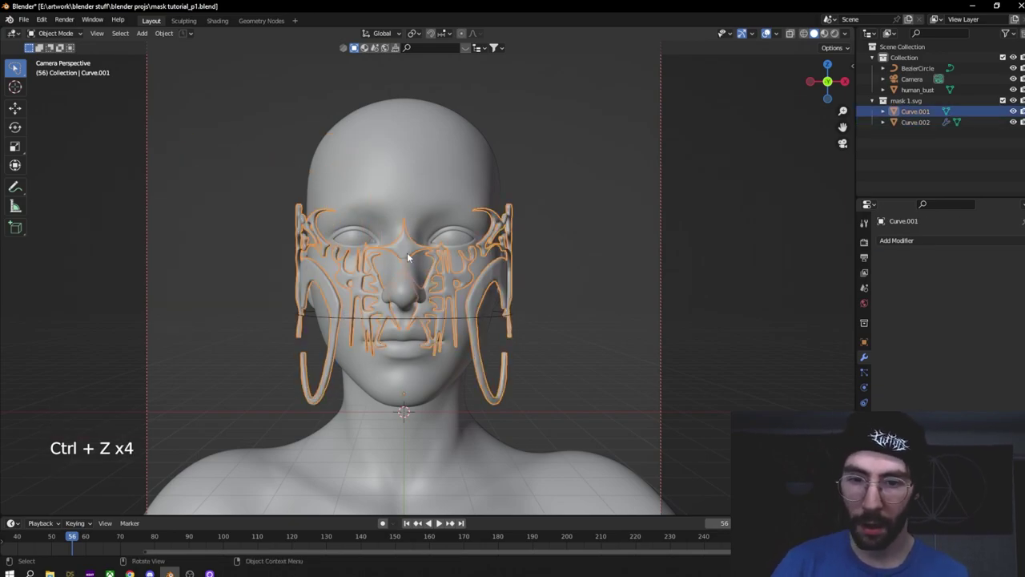
Step: Rotate the duplicate mask about Y and raise it straight up over the forehead
key("r")
key("y")
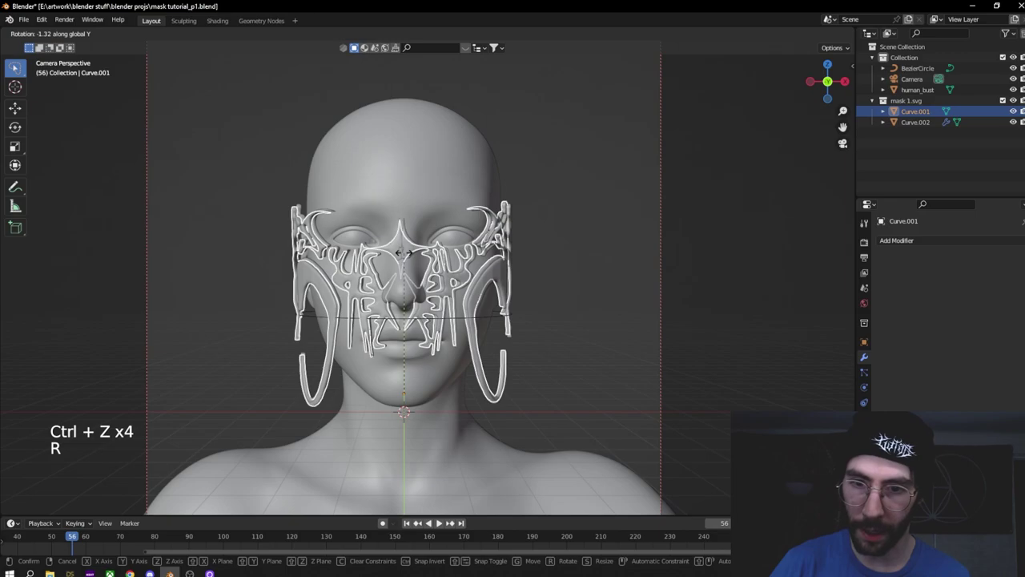
left_click(403, 254)
key("g")
key("z")
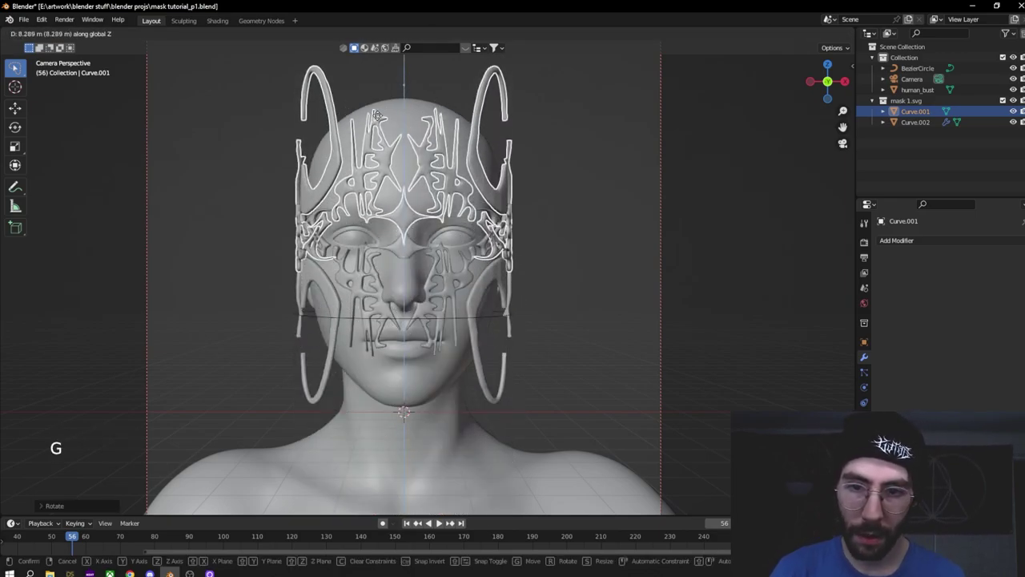
left_click(378, 116)
Step: Set Curve.001's origin to its geometry and tilt it to match the face's side profile
key("KP_0")
mouse_move(527, 186)
middle_mouse_down()
mouse_move(400, 171)
mouse_move(453, 158)
mouse_move(517, 187)
middle_mouse_up()
key("KP_0")
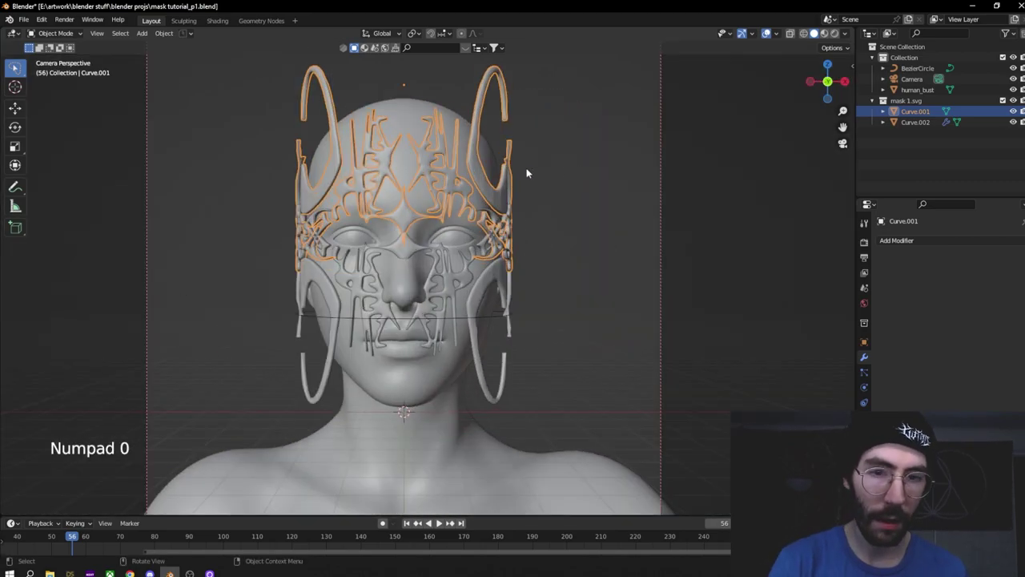
left_click(496, 173)
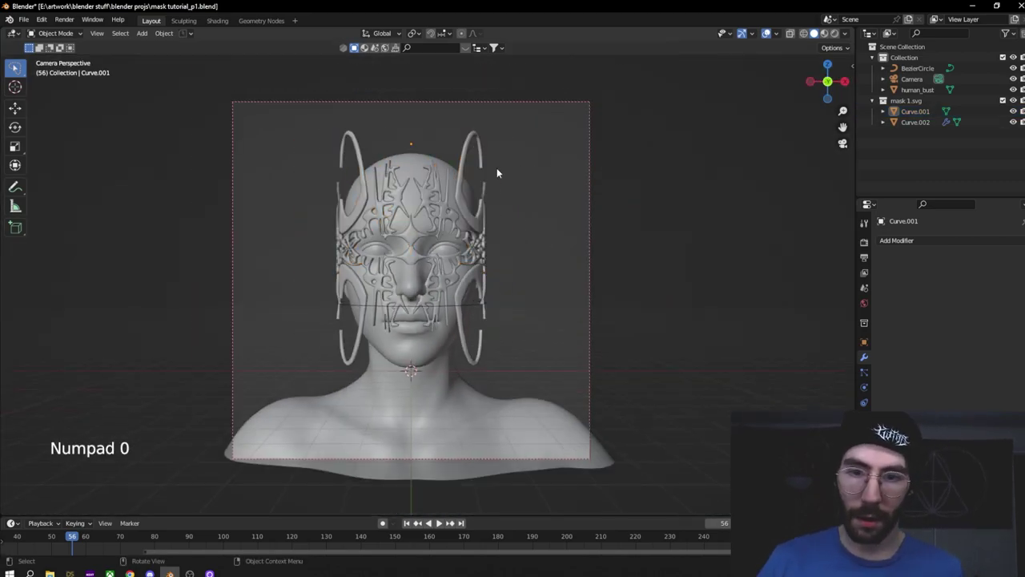
left_click(340, 185)
key("KP_3")
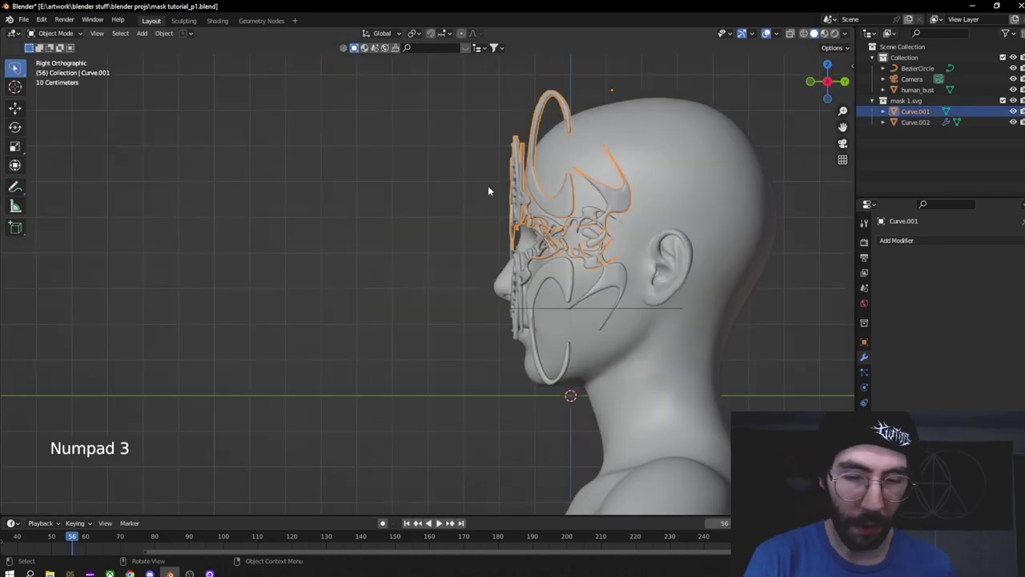
right_click(519, 142)
mouse_move(524, 179)
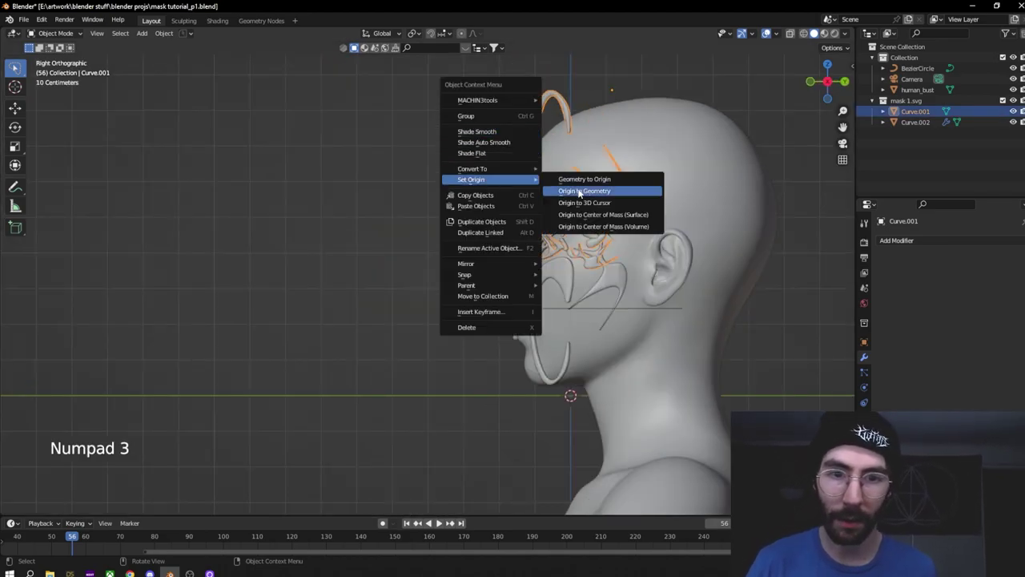
left_click(585, 191)
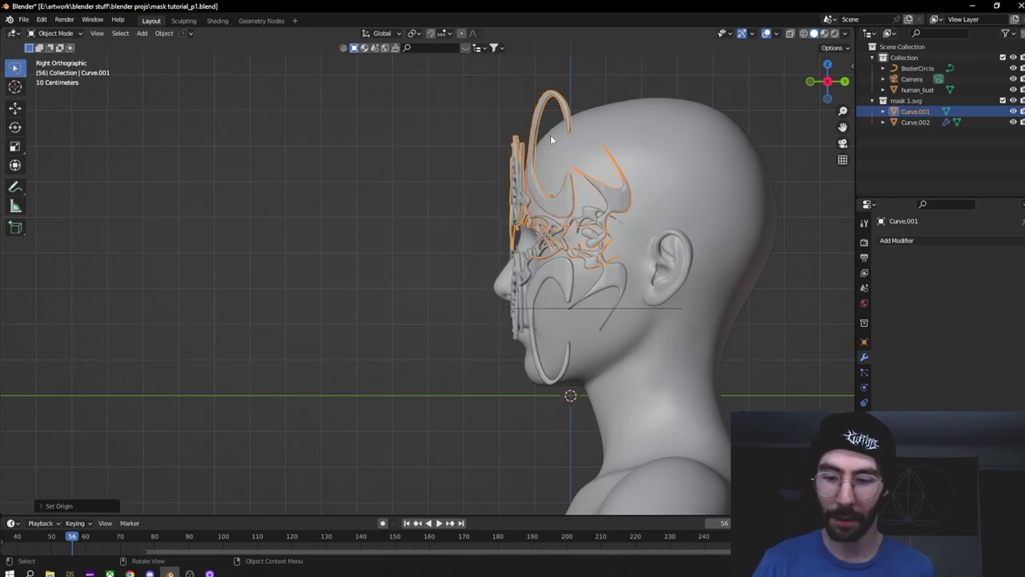
key("r")
left_click(567, 137)
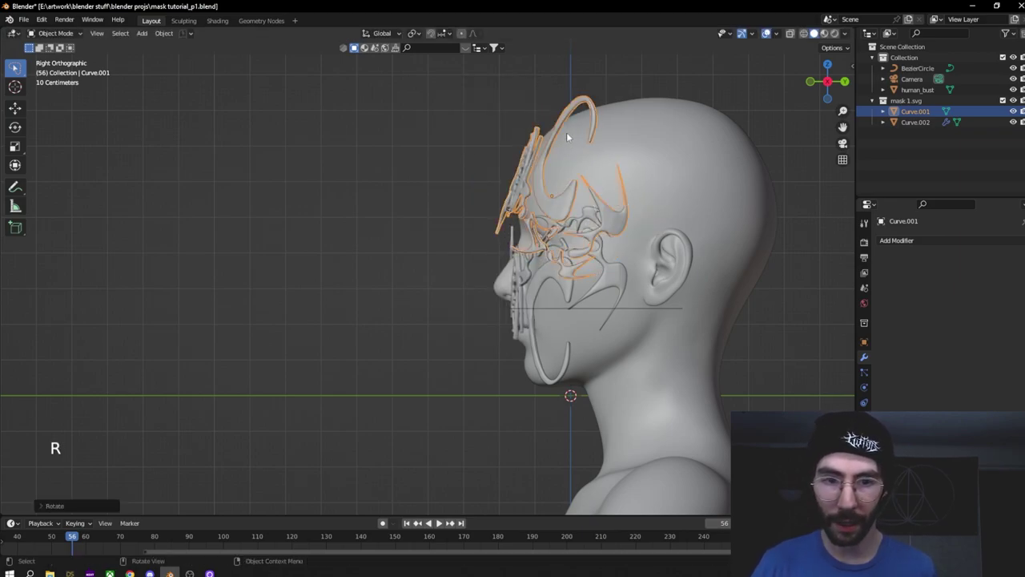
Step: Push the mask curve back along Y so it rests on the bust's face
key("KP_0")
left_click(569, 175)
scroll(398, 266, "up", 3)
left_click(513, 235)
key("g")
key("y")
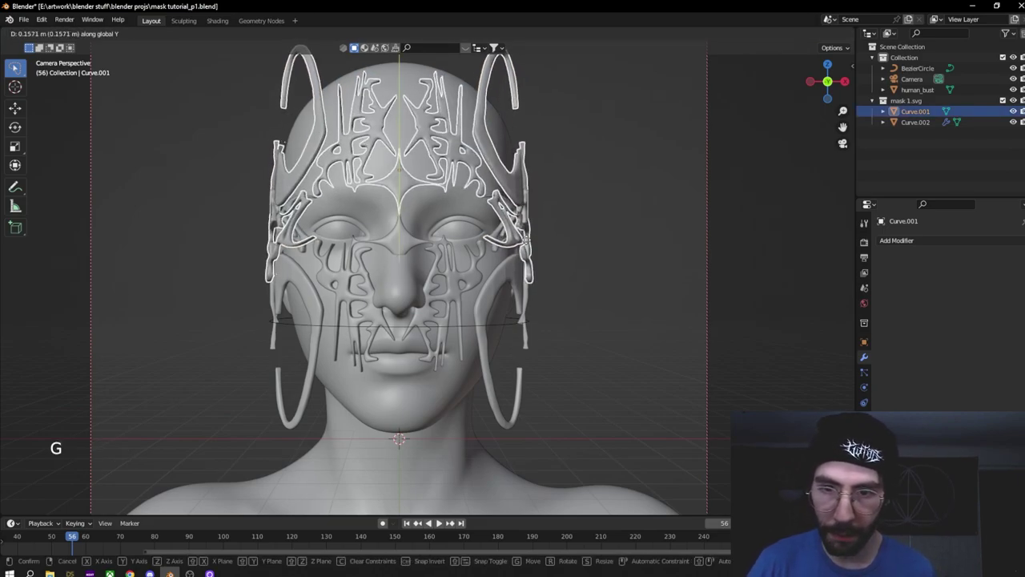
left_click(367, 148)
key("shift+a")
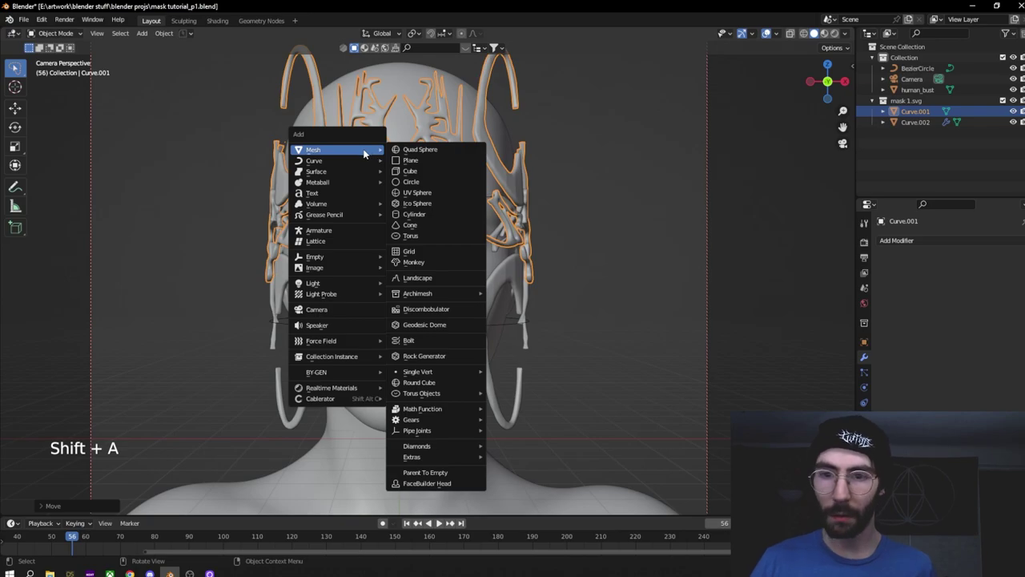
Step: Add an Ico Sphere with 4 subdivisions and shade it smooth
left_click(418, 202)
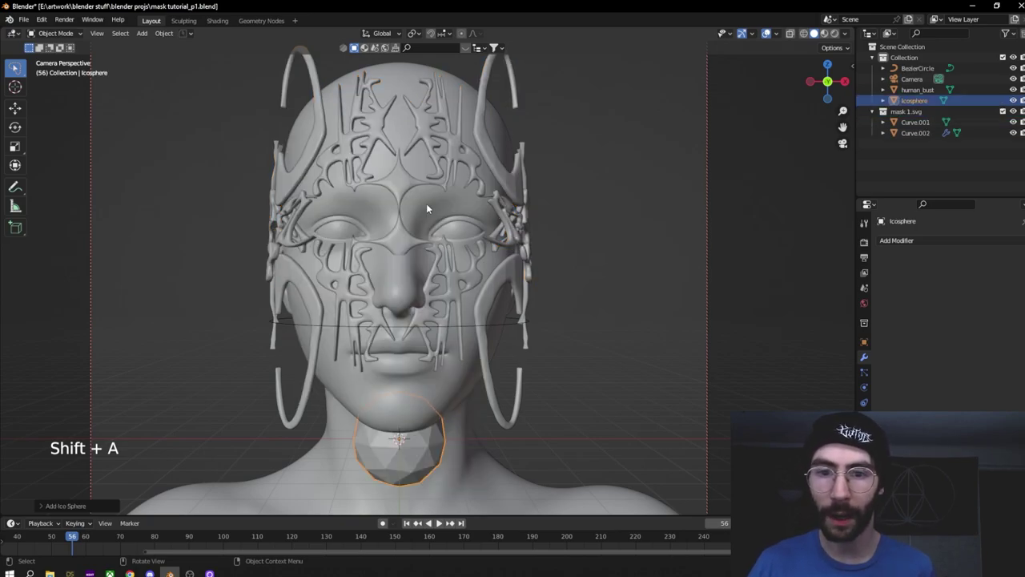
left_click(44, 506)
left_click(177, 399)
left_click(177, 399)
right_click(382, 447)
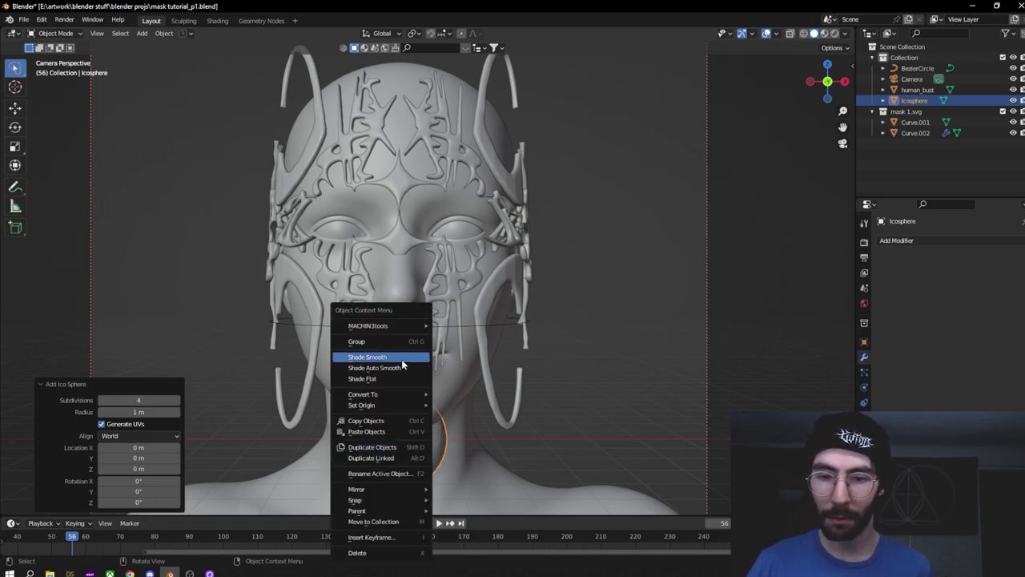
left_click(376, 356)
Step: Shrink the sphere into a mid-forehead stud and place a linked copy beside the head
key("g")
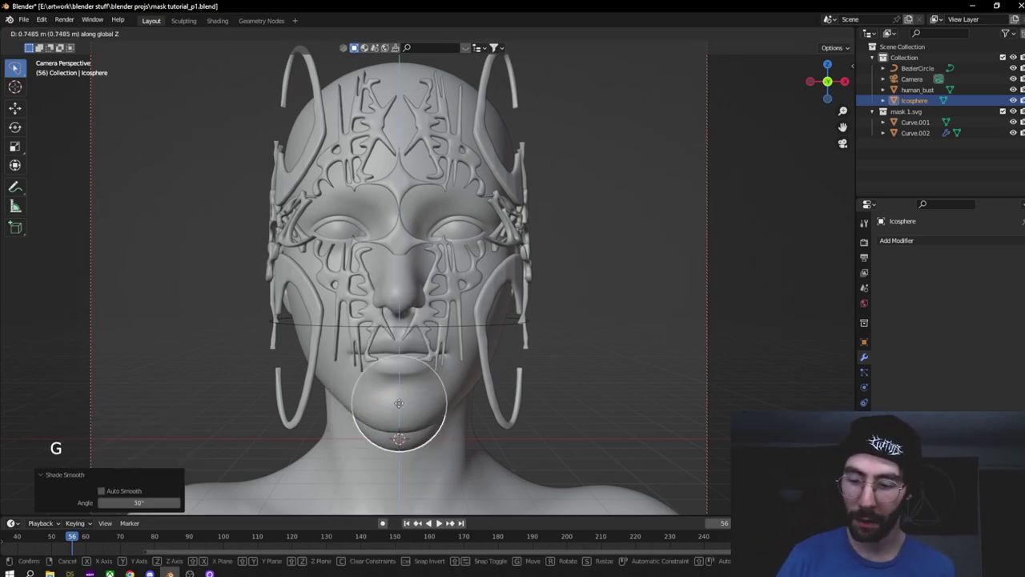
left_click(420, 157)
key("g")
key("s")
left_click(418, 127)
key("g")
left_click(418, 126)
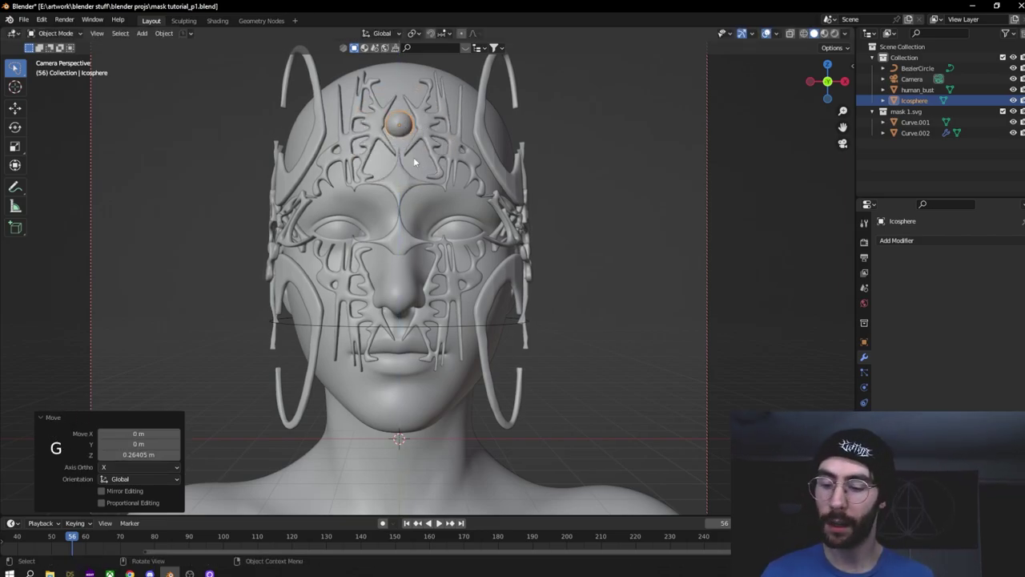
key("alt+d")
left_click(561, 159)
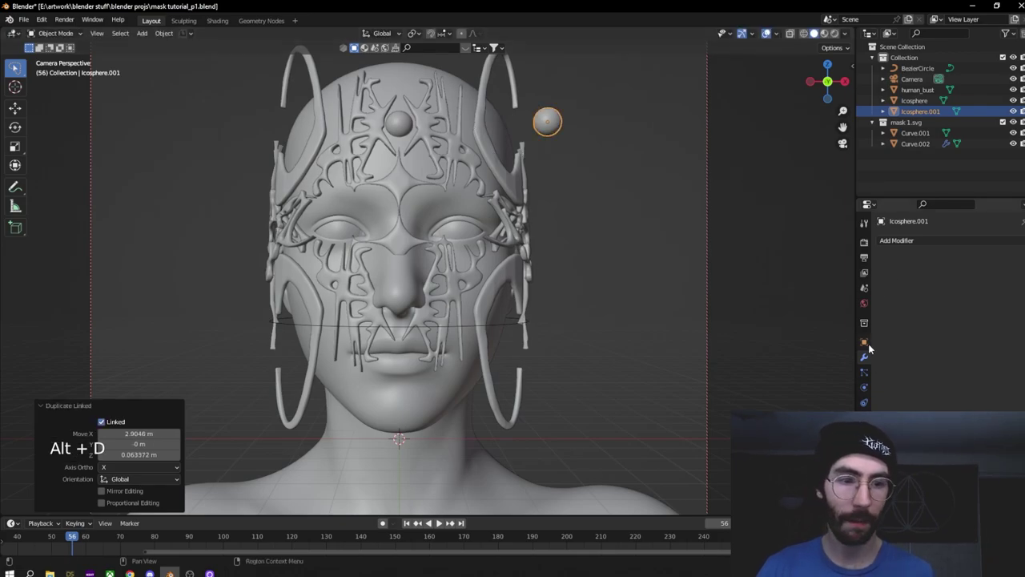
Step: Give the copy an Array modifier with more spheres, scale it to 0.142 and set offset factor 4
left_click(903, 240)
left_click(825, 267)
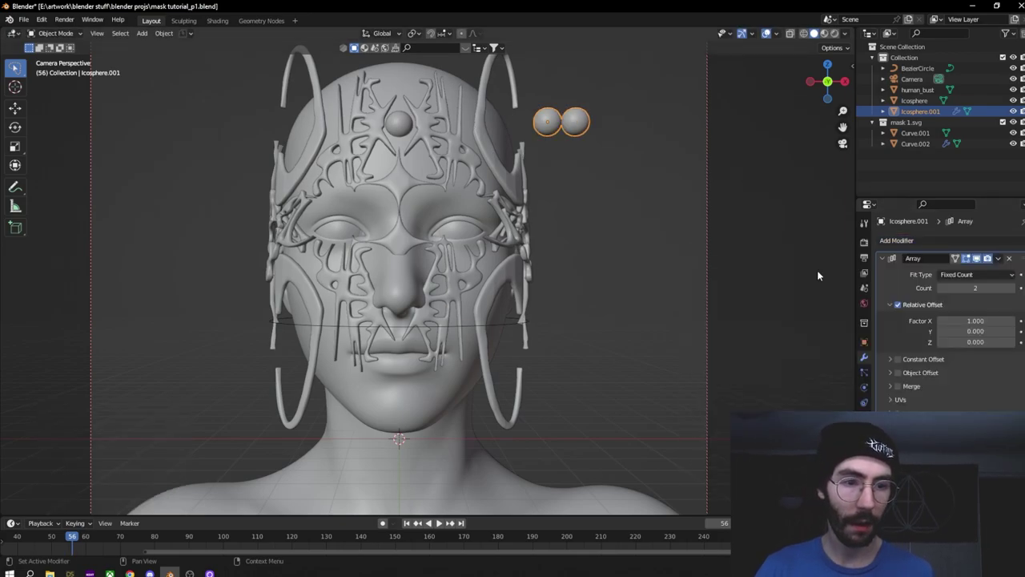
double_click(989, 320)
type("1.5")
key("Return")
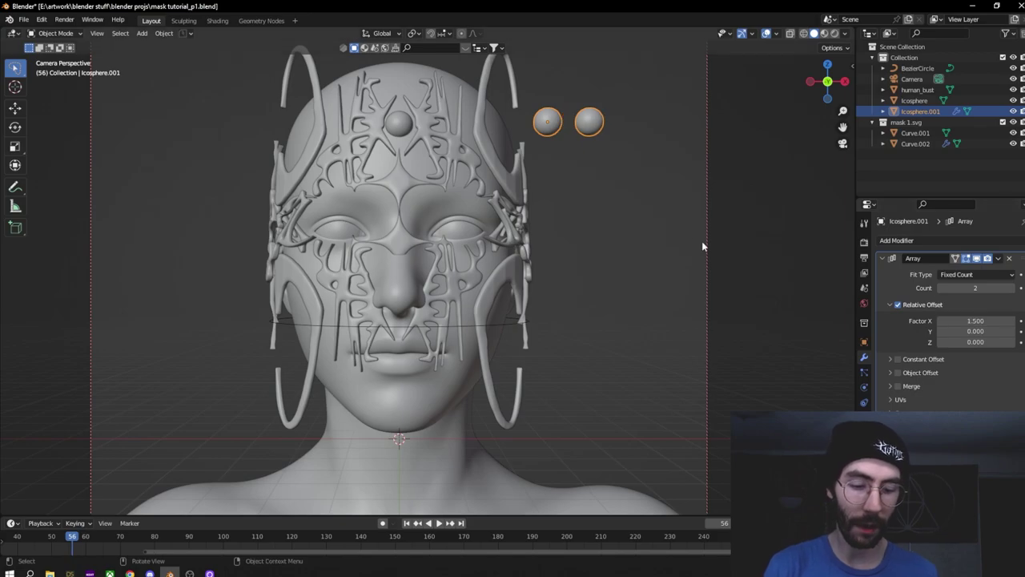
left_click_drag(974, 288, 1010, 287)
key("s")
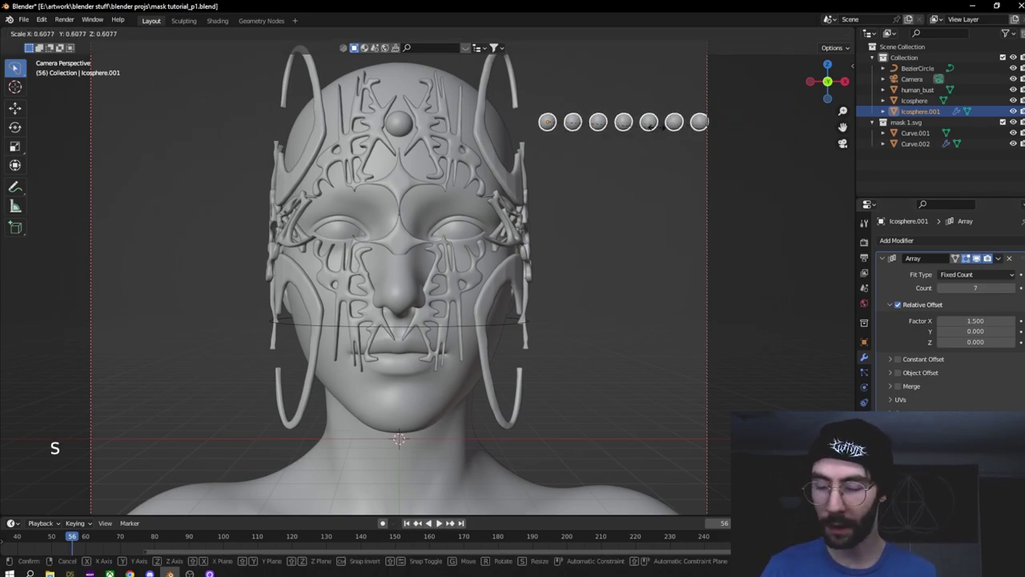
left_click(576, 126)
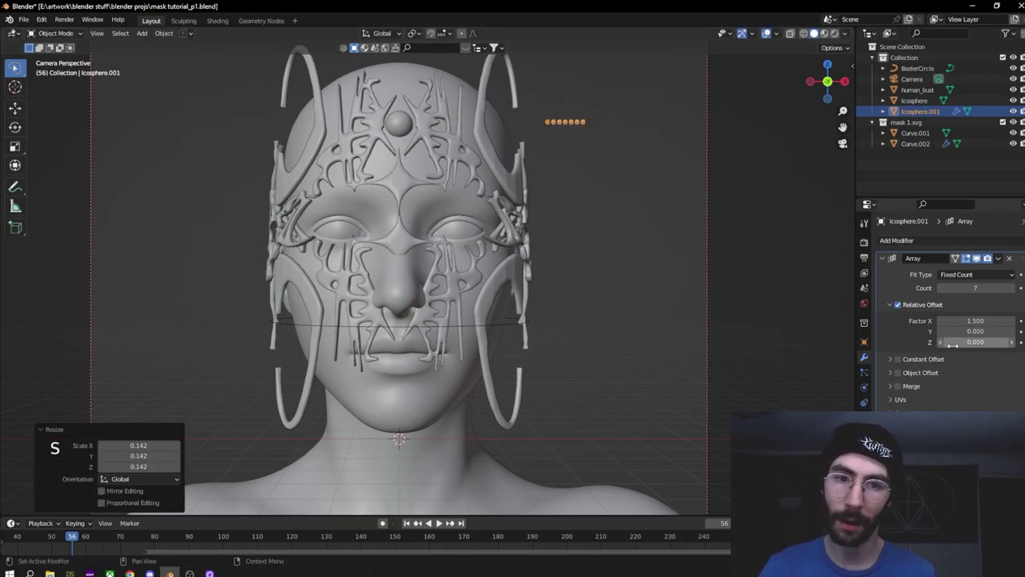
double_click(953, 320)
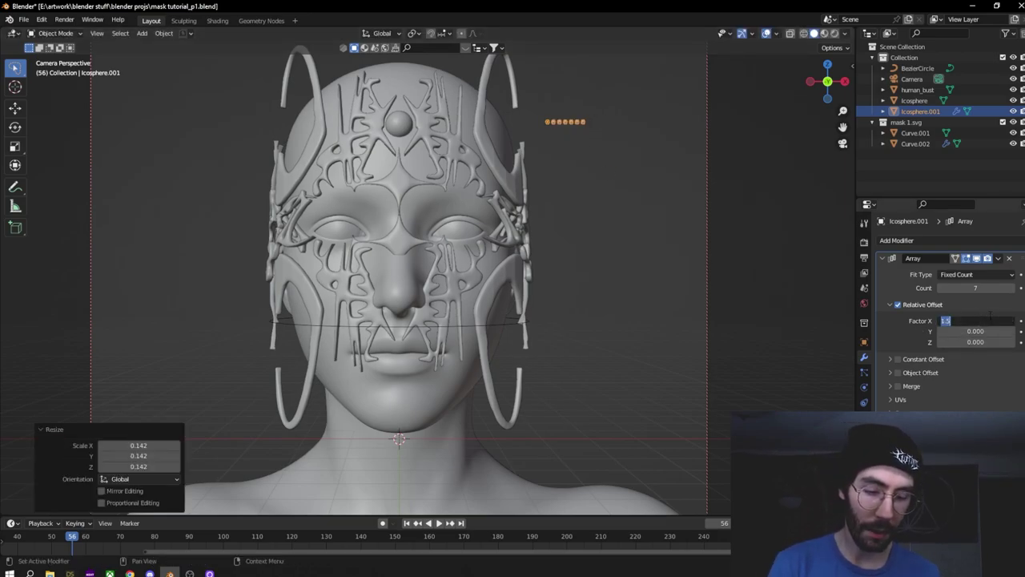
type("4")
key("Return")
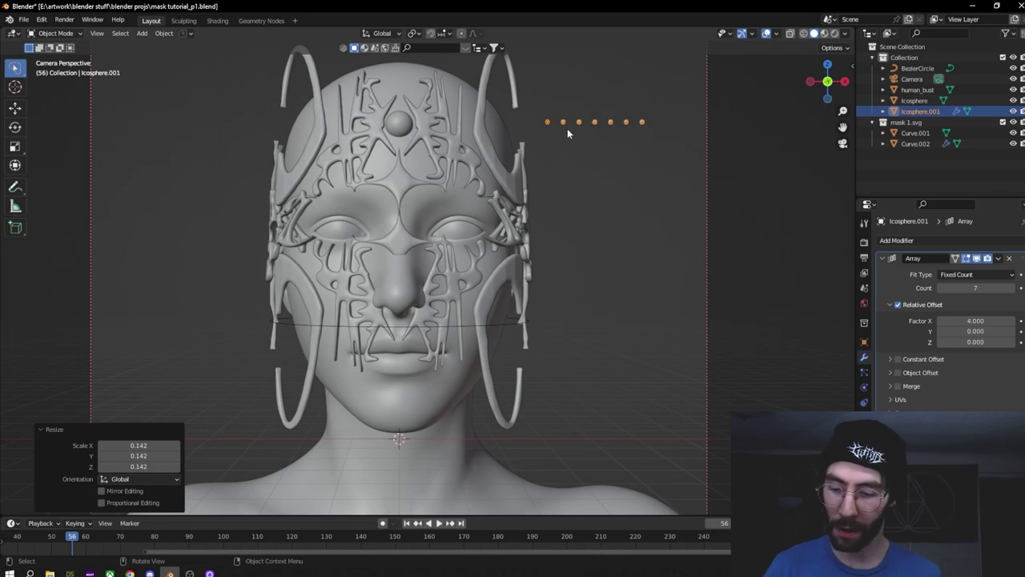
Step: Turn the stud row vertical at about 88° and place it on the cheek beside the nose
key("g")
left_click(497, 266)
key("r")
left_click(509, 349)
key("g")
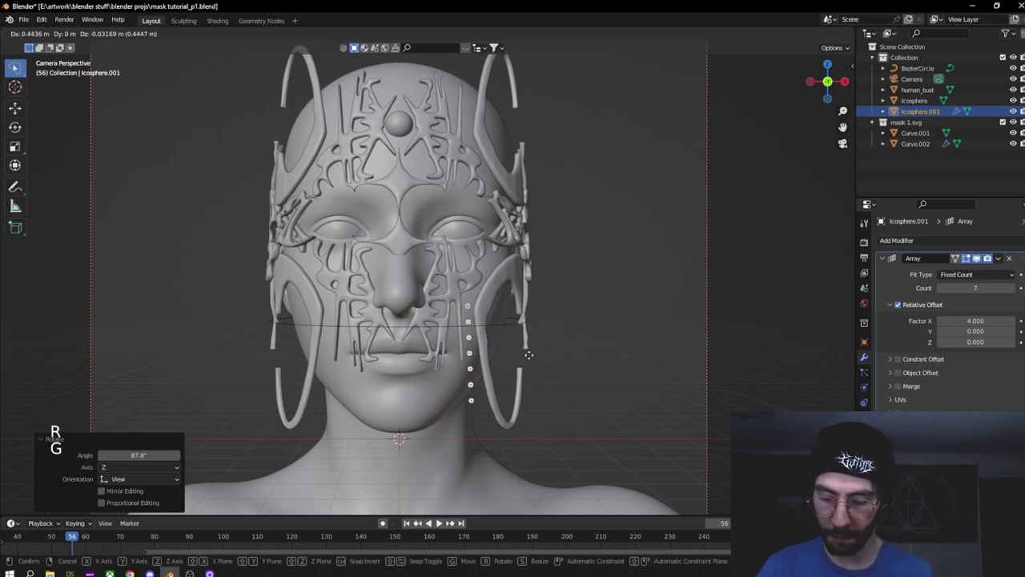
key("g")
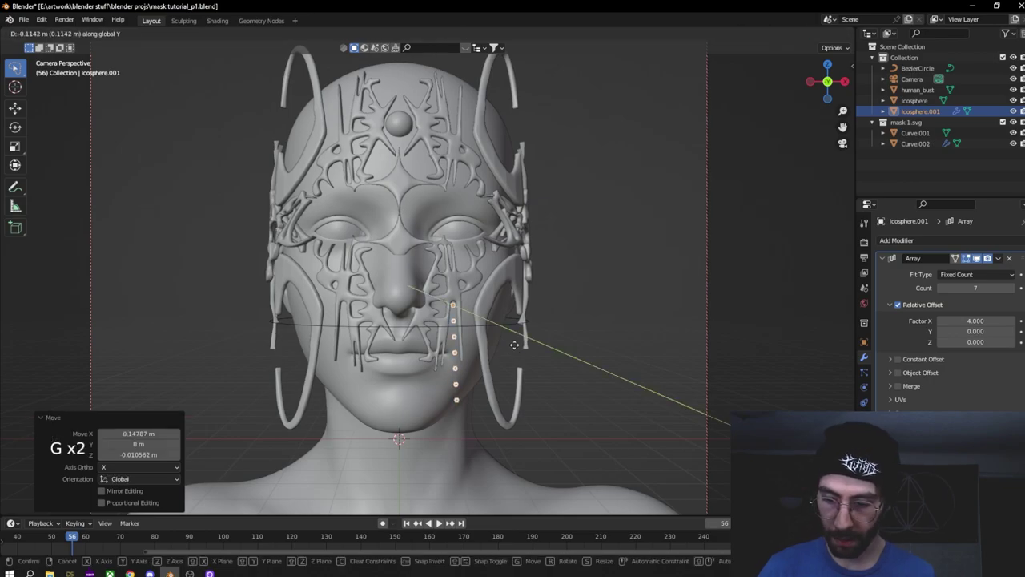
left_click(512, 323)
Step: Push the stud column back along Y onto the face surface from the side view
key("KP_3")
scroll(505, 321, "up", 5)
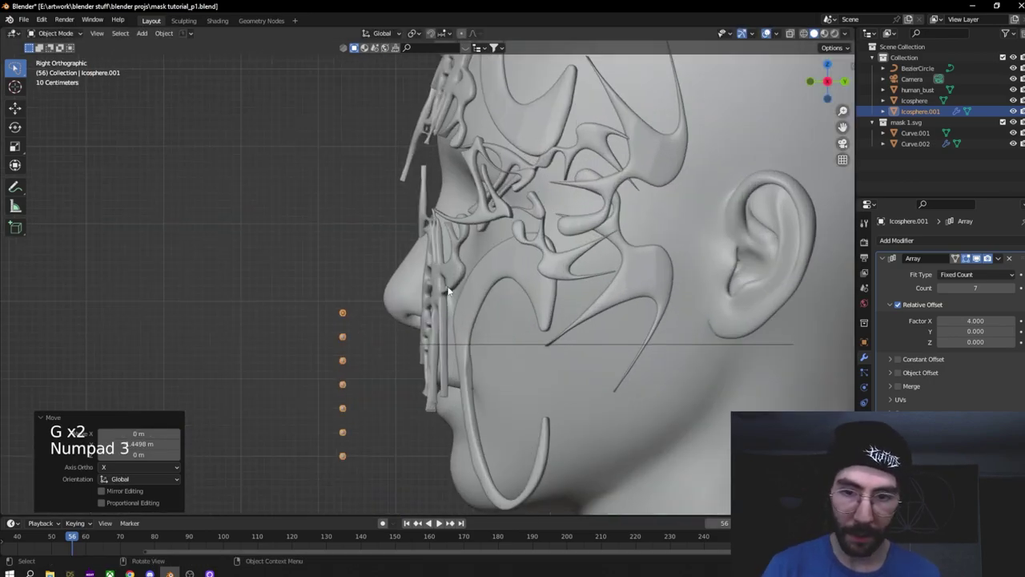
key("g")
key("y")
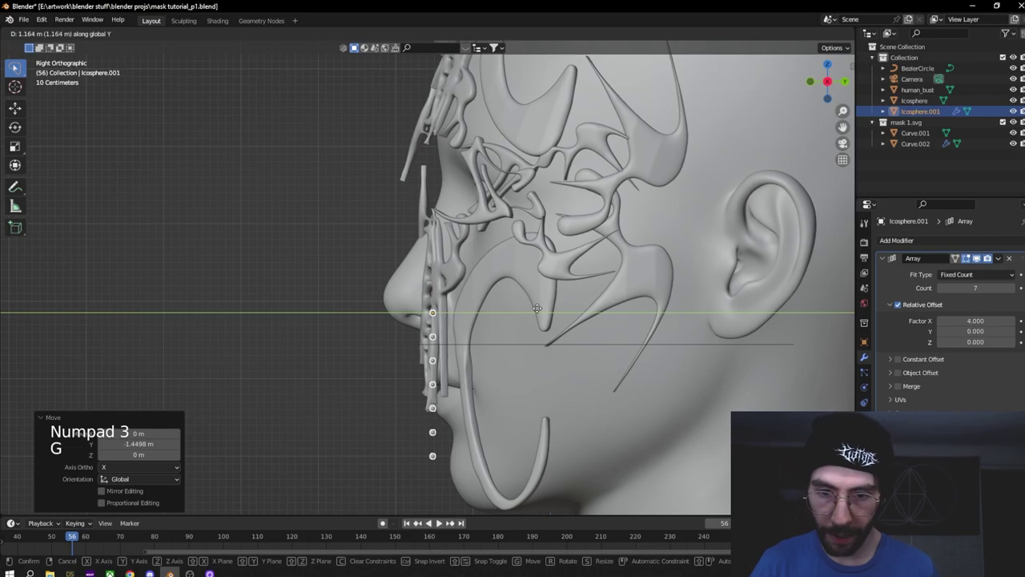
left_click(535, 309)
key("KP_0")
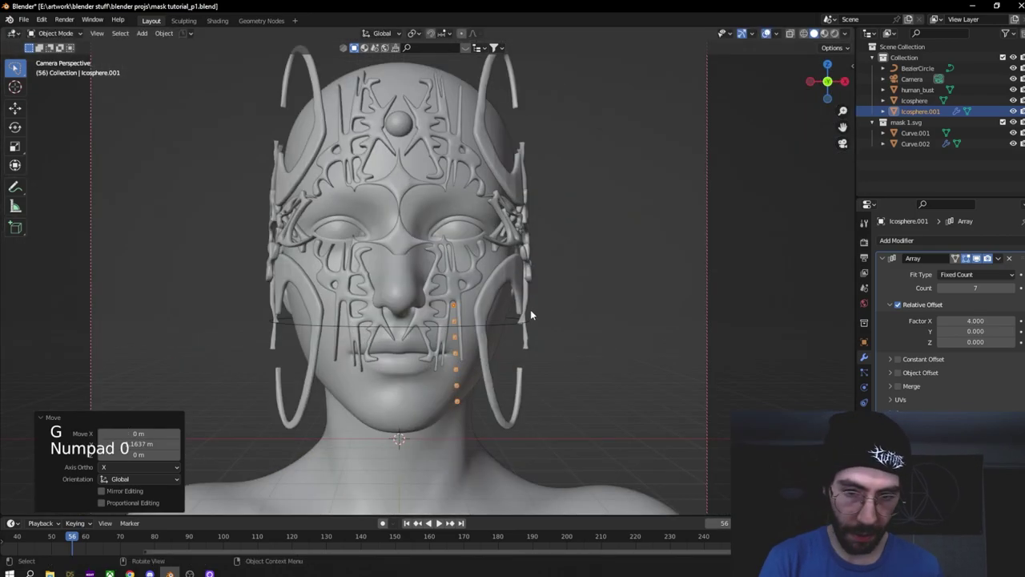
left_click(917, 238)
Step: Add a Mirror modifier using a new plain-axes Empty to mirror the studs onto the other cheek
left_click(811, 365)
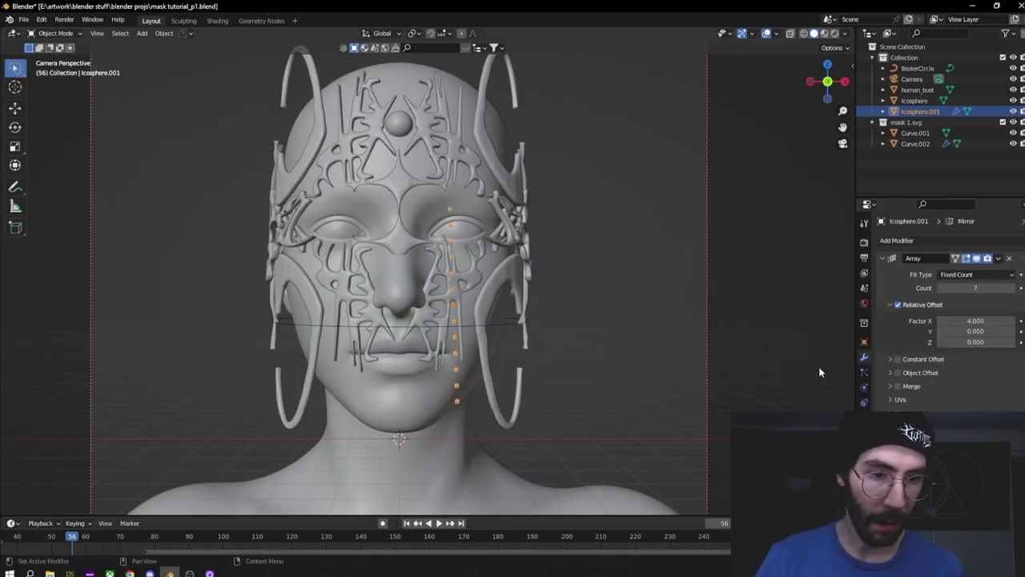
key("shift+a")
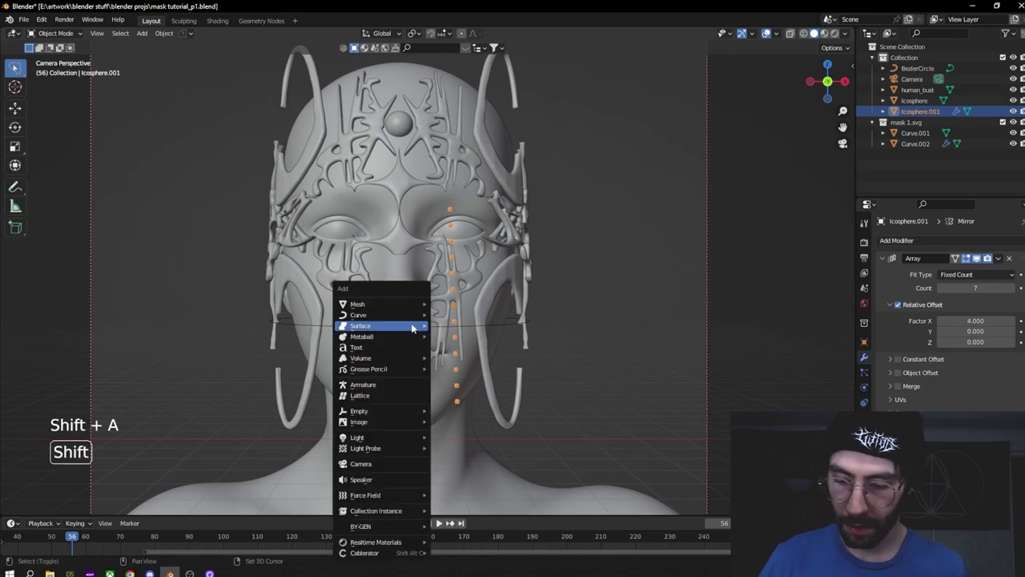
mouse_move(388, 411)
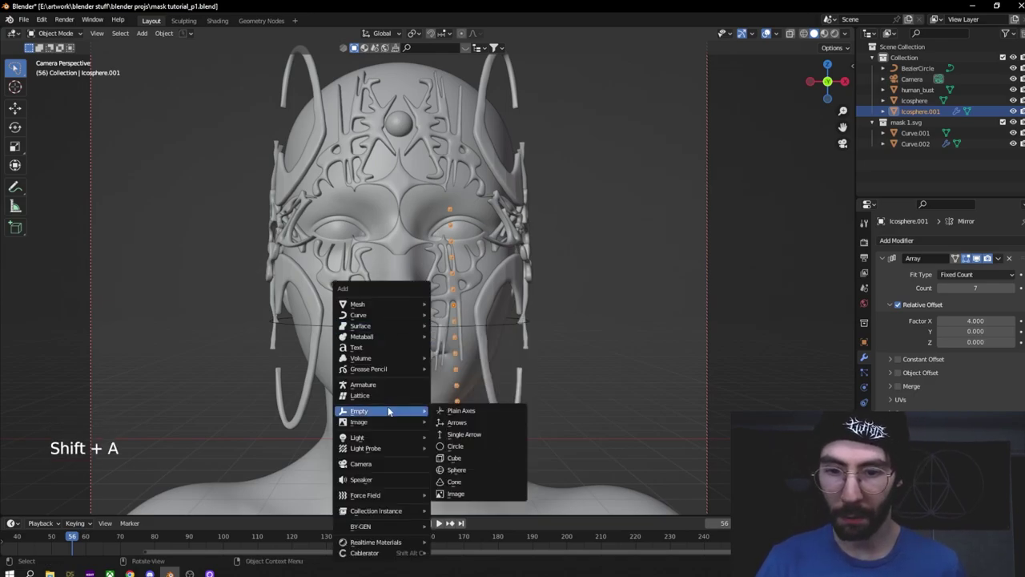
left_click(473, 410)
left_click(450, 234)
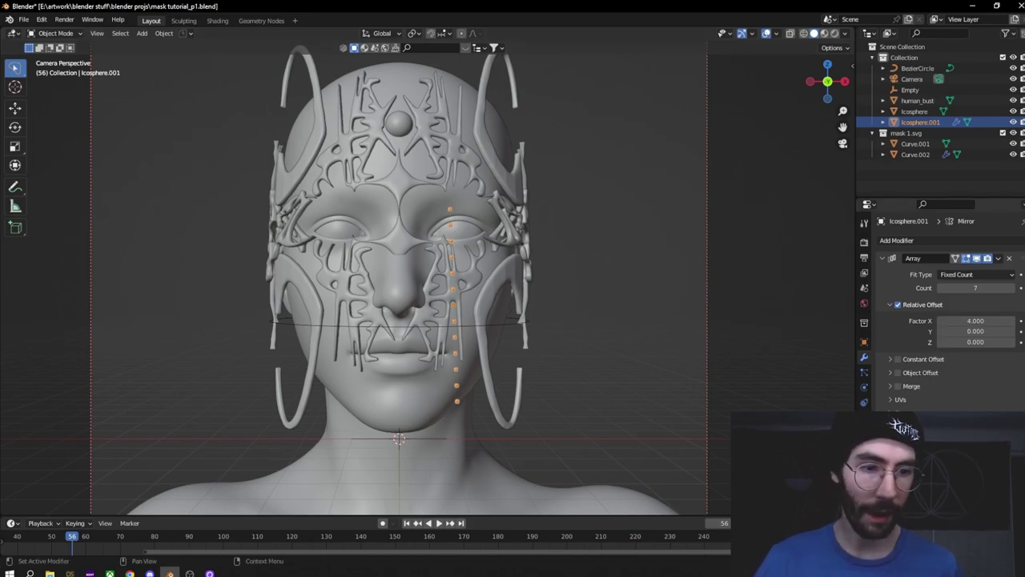
left_click(961, 415)
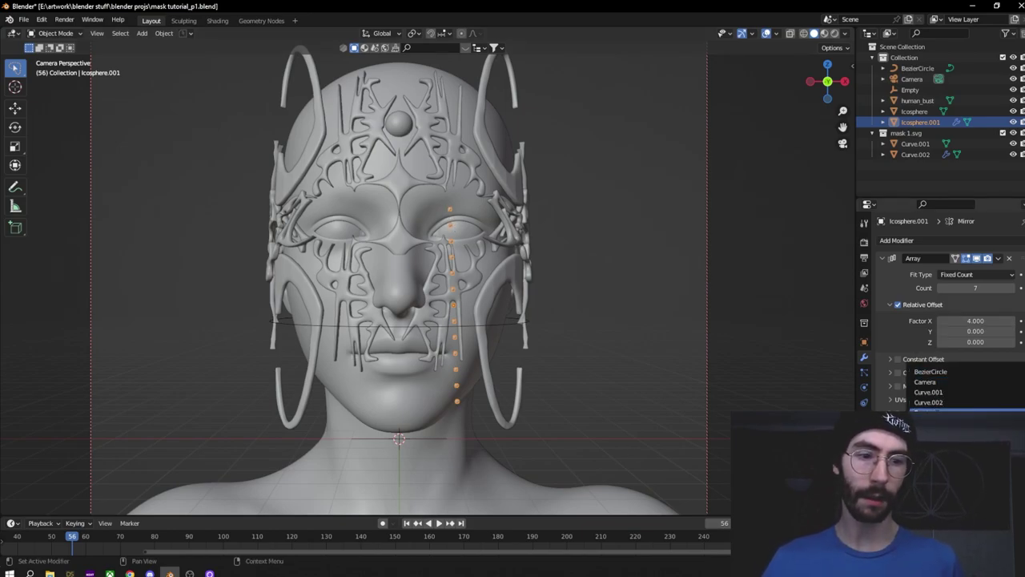
left_click(928, 411)
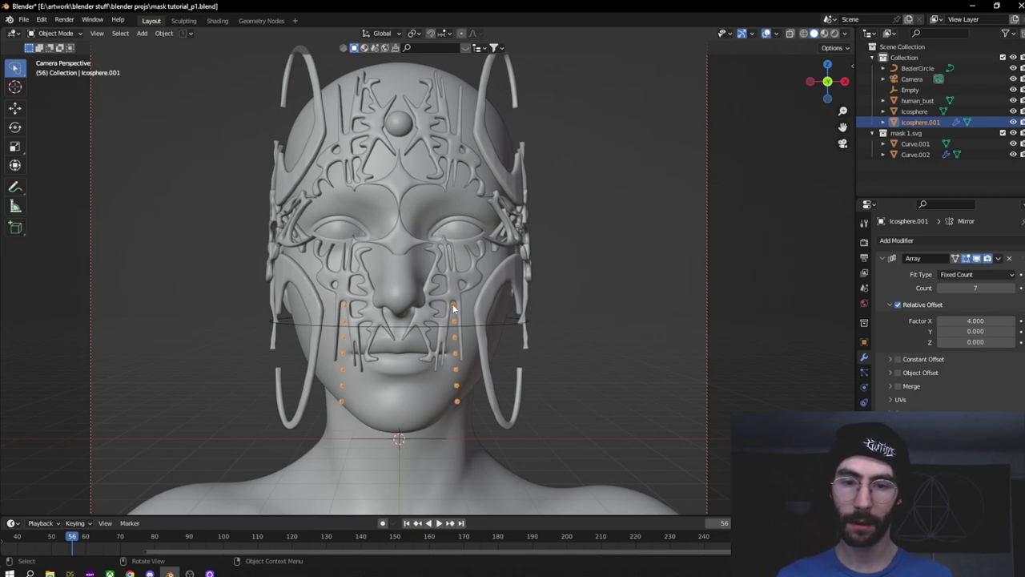
Step: Place a linked copy of the stud columns along the headpiece sides, rotated to follow the mask
key("alt+d")
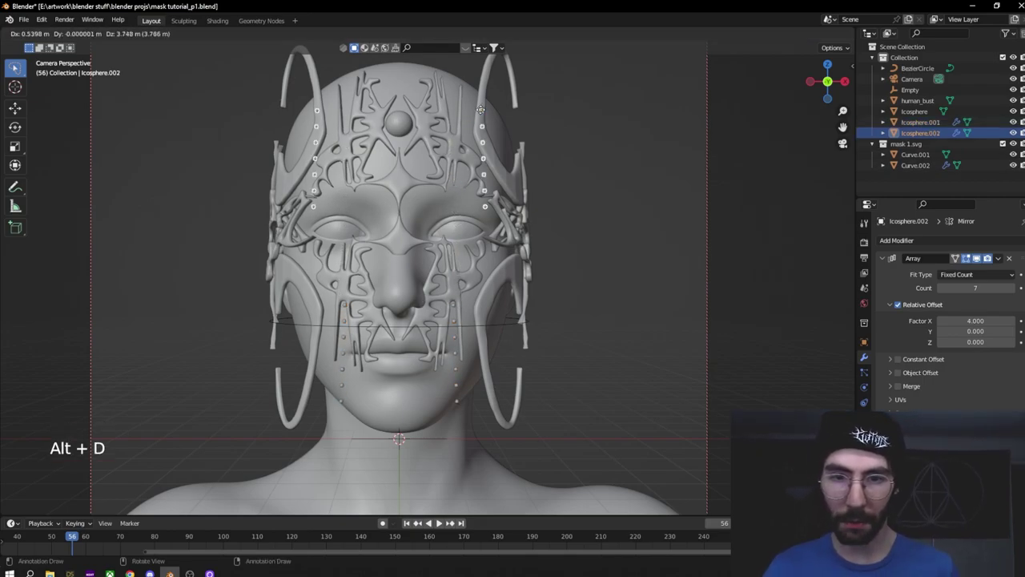
left_click(479, 191)
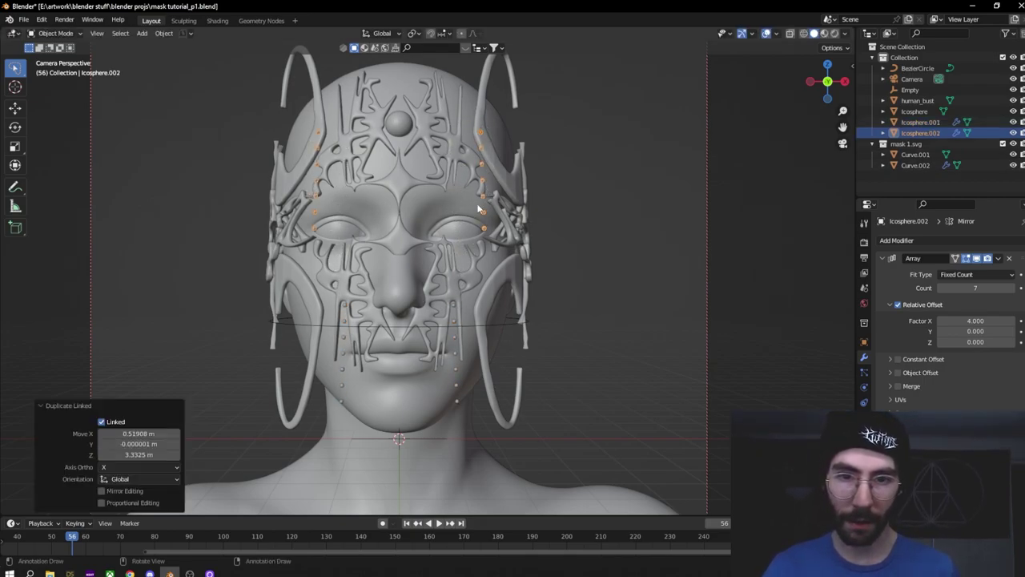
key("r")
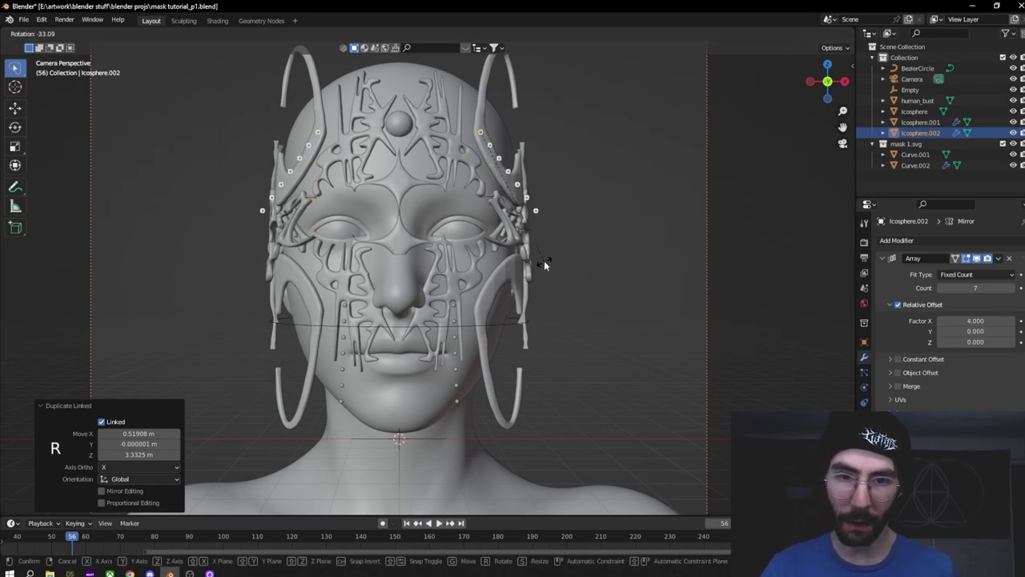
left_click(543, 259)
key("r")
key("r")
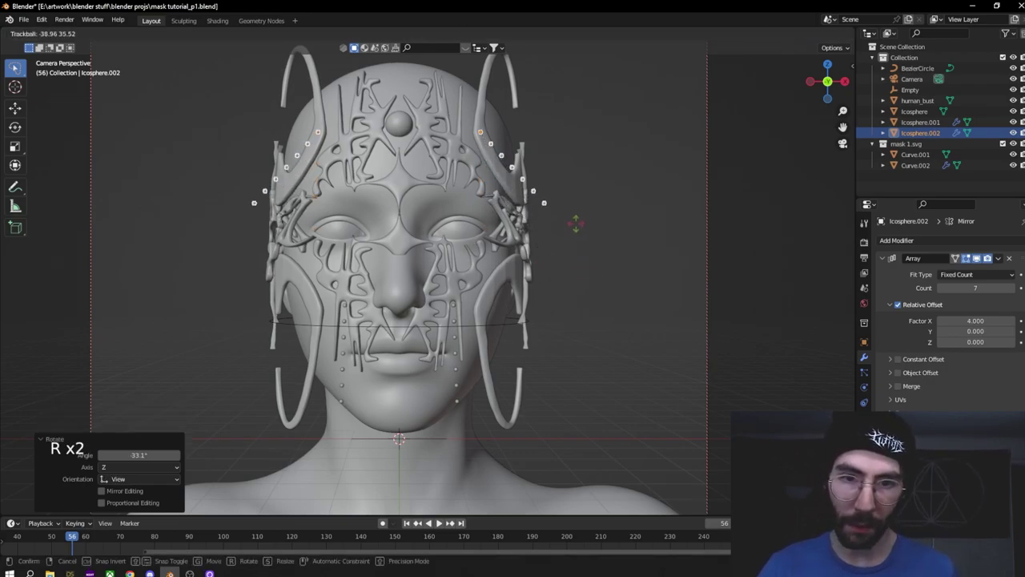
left_click(632, 227)
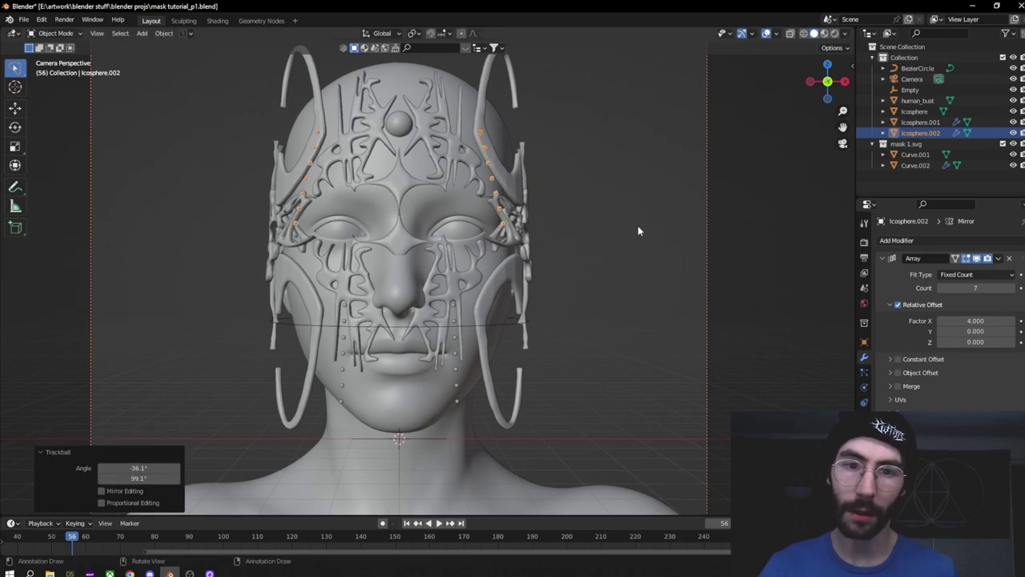
Step: Linked-duplicate Icosphere.002, scale it 0.625, rotate -141° and fit it around the forehead orb
left_click(648, 257)
left_click(482, 138)
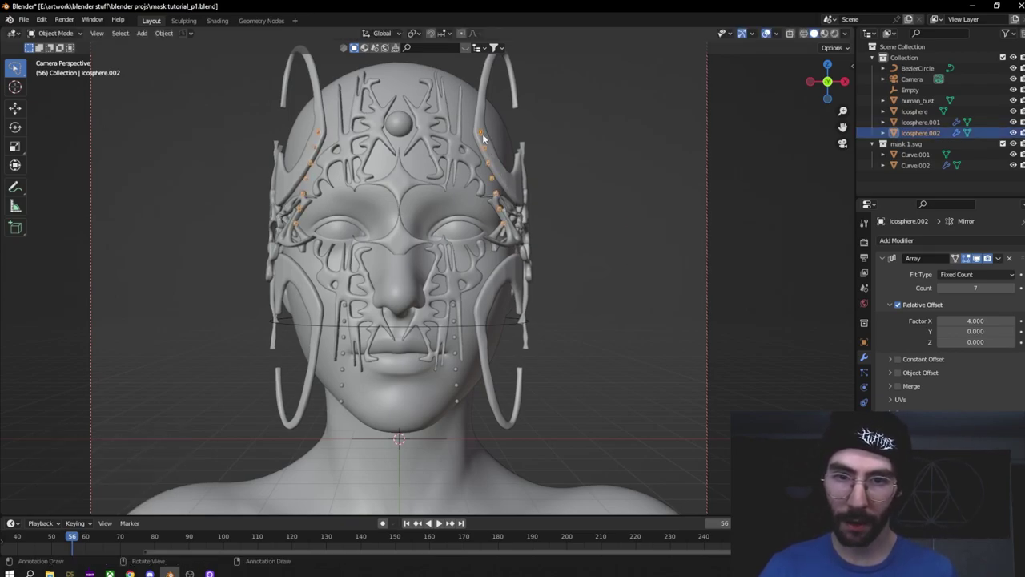
key("alt+d")
left_click(435, 210)
key("s")
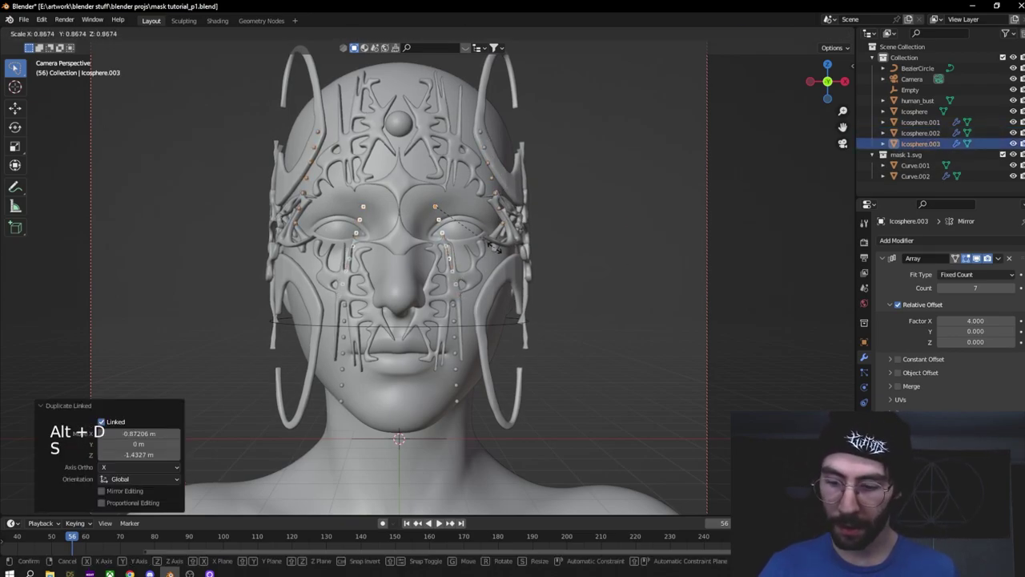
left_click(442, 262)
key("r")
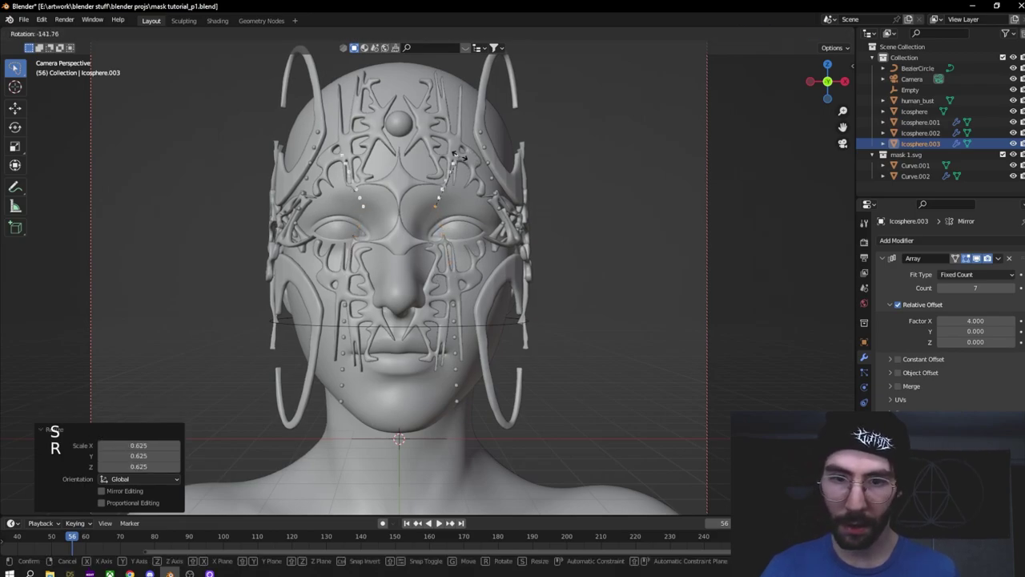
left_click(460, 157)
key("g")
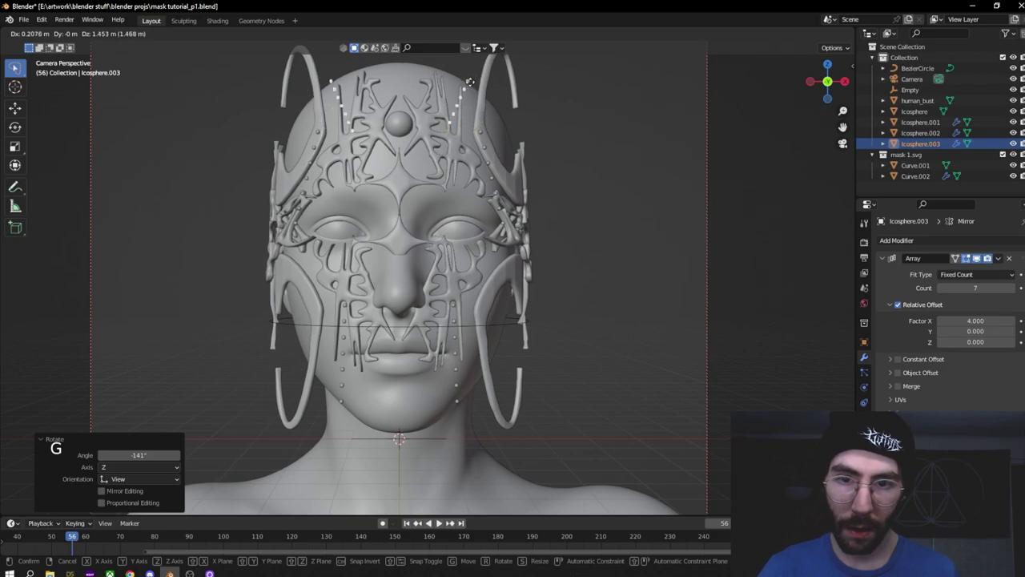
left_click(432, 105)
key("r")
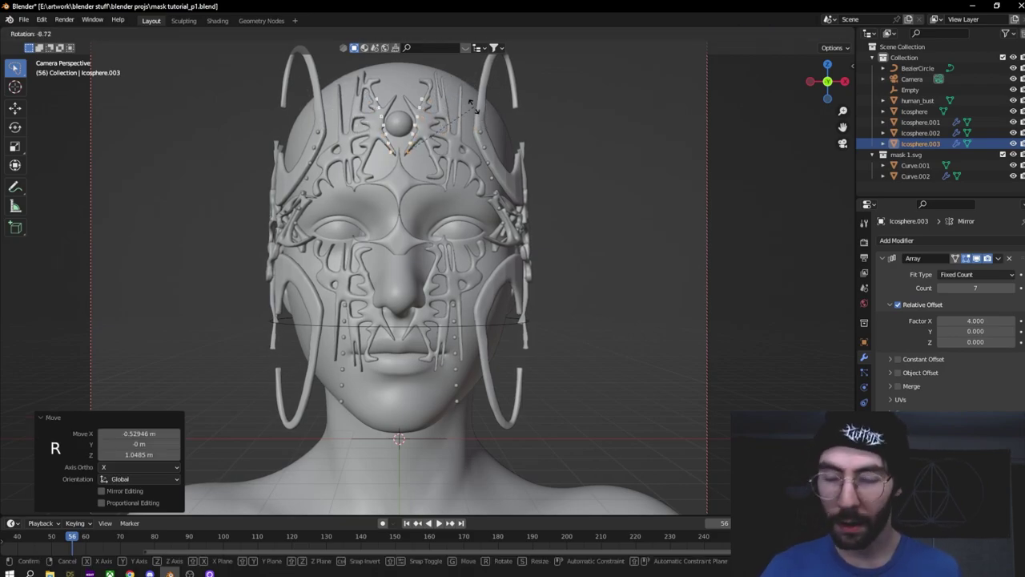
left_click(474, 109)
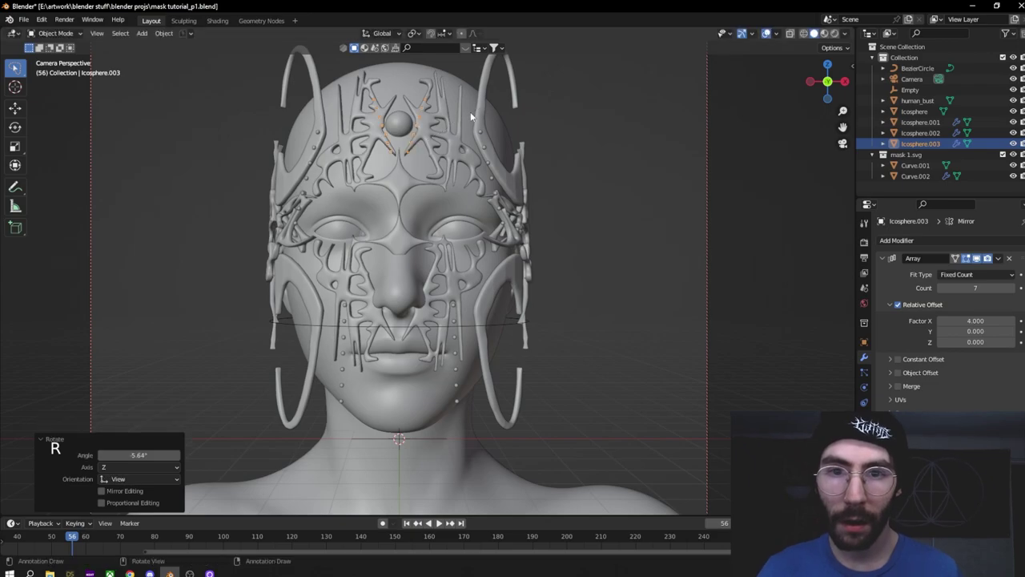
left_click(835, 34)
Step: Select the human bust and look over its material settings
left_click(408, 246)
key("alt+a")
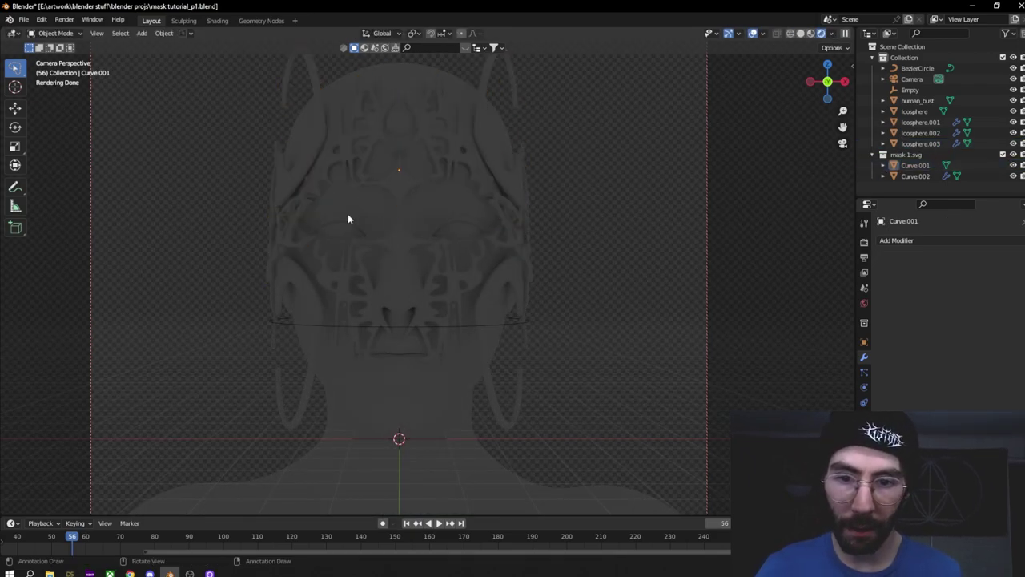
scroll(362, 194, "down", 4)
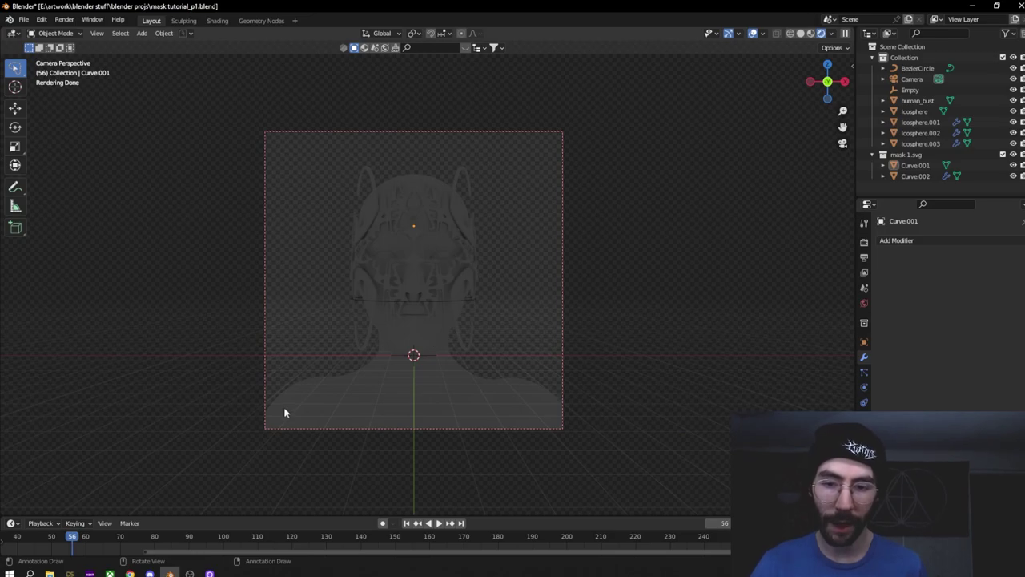
left_click(414, 175)
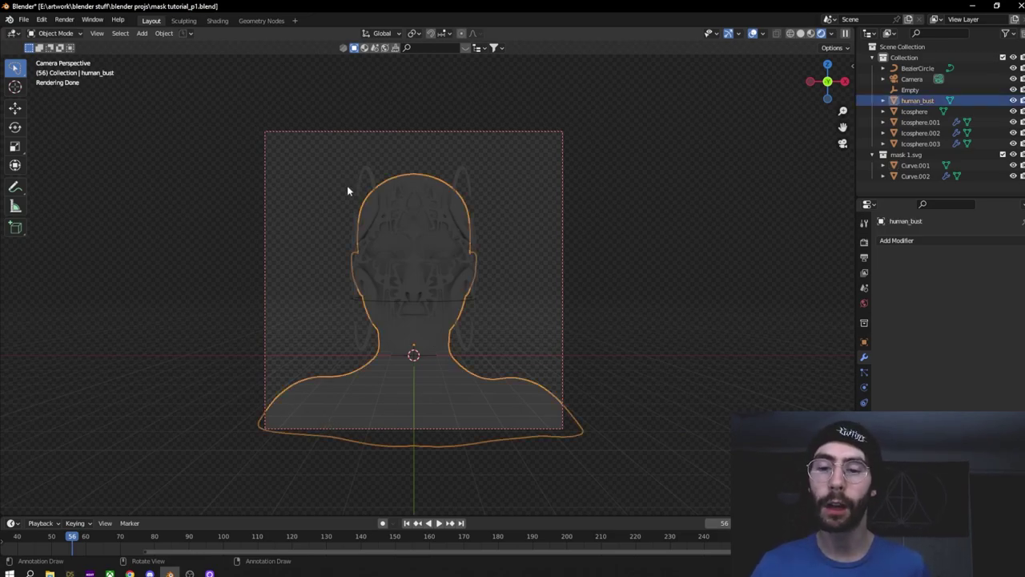
left_click(864, 302)
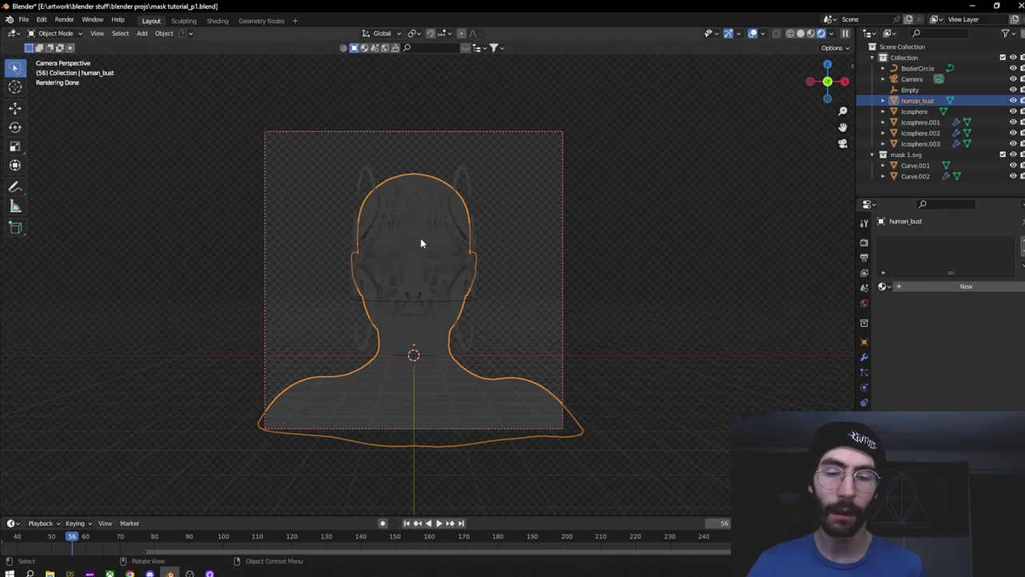
scroll(490, 223, "up", 3)
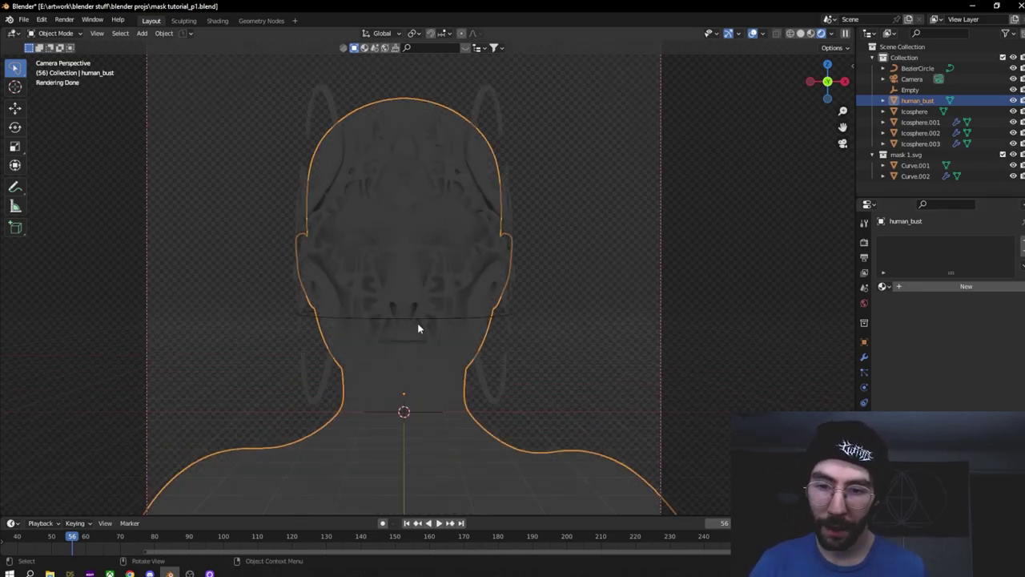
scroll(417, 327, "down", 3)
Step: Add a Point light and raise it high above the bust, adjusting its Y position
key("shift+a")
mouse_move(353, 265)
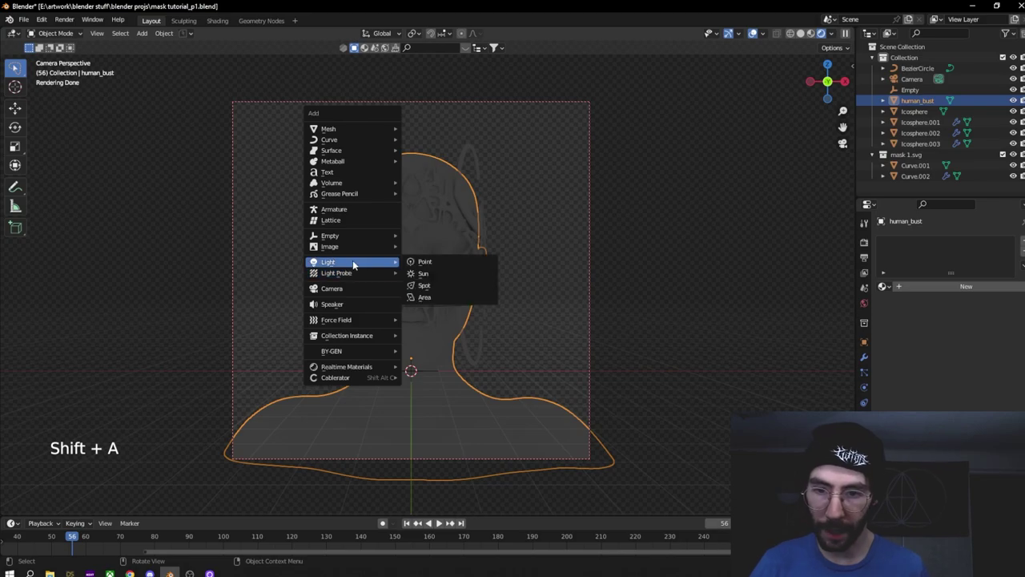
left_click(428, 261)
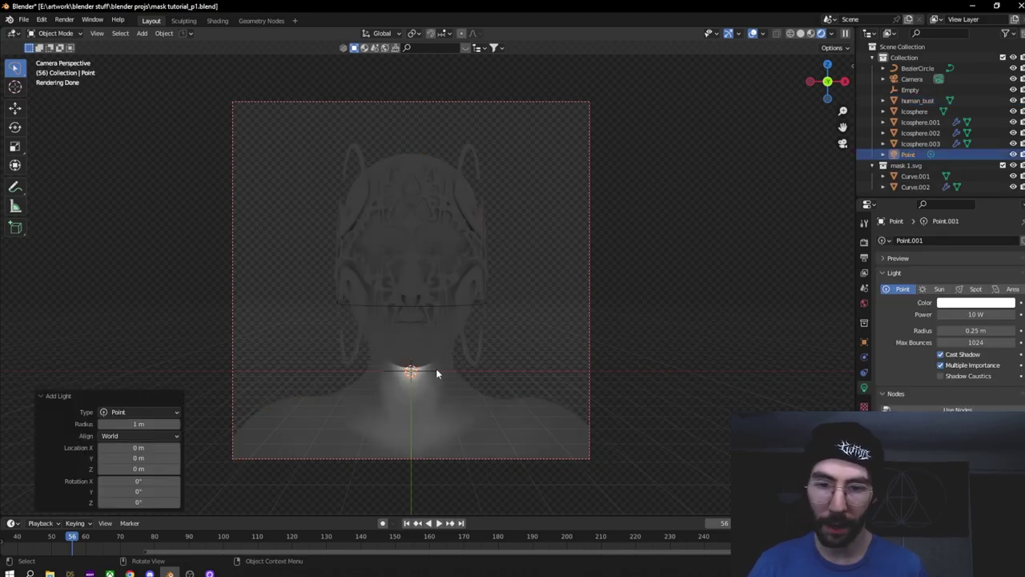
key("g")
key("z")
left_click(413, 147)
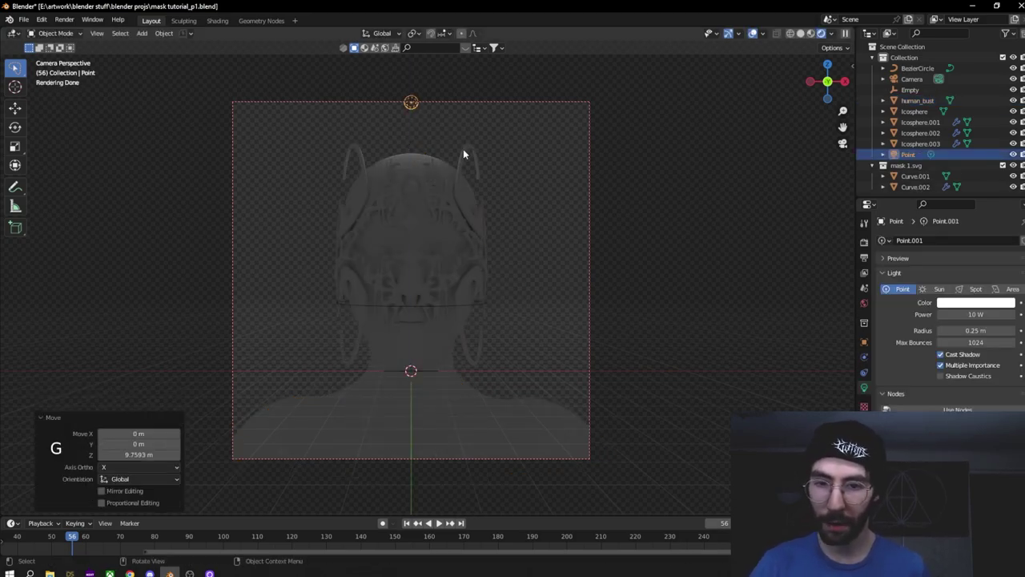
key("KP_3")
key("g")
key("y")
left_click(413, 165)
key("KP_0")
Step: Set the point light's power to 1000 W
left_click(975, 314)
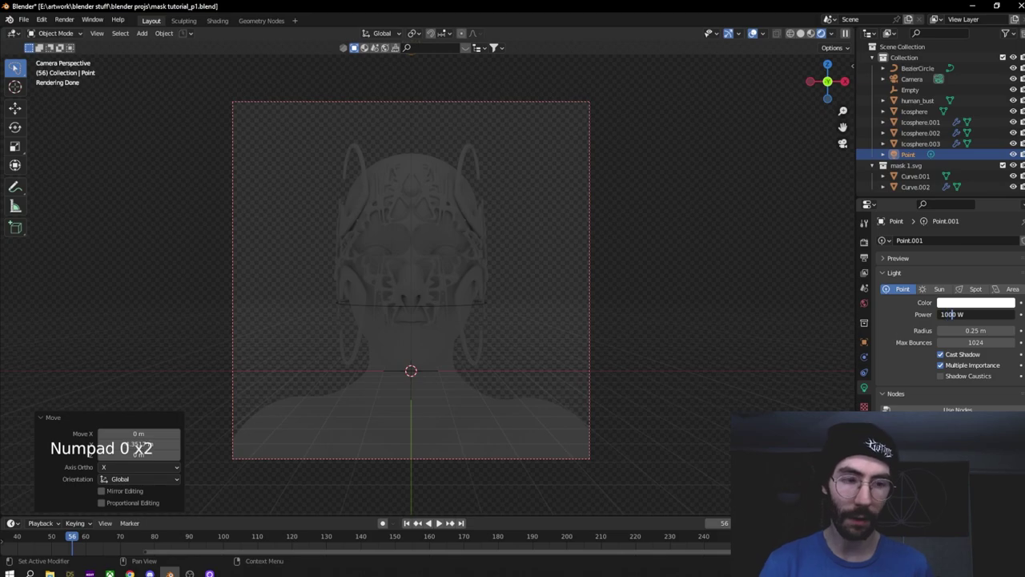
type("1000")
key("Return")
Step: Add an area light and scale it up by a factor of 5
left_click(587, 189)
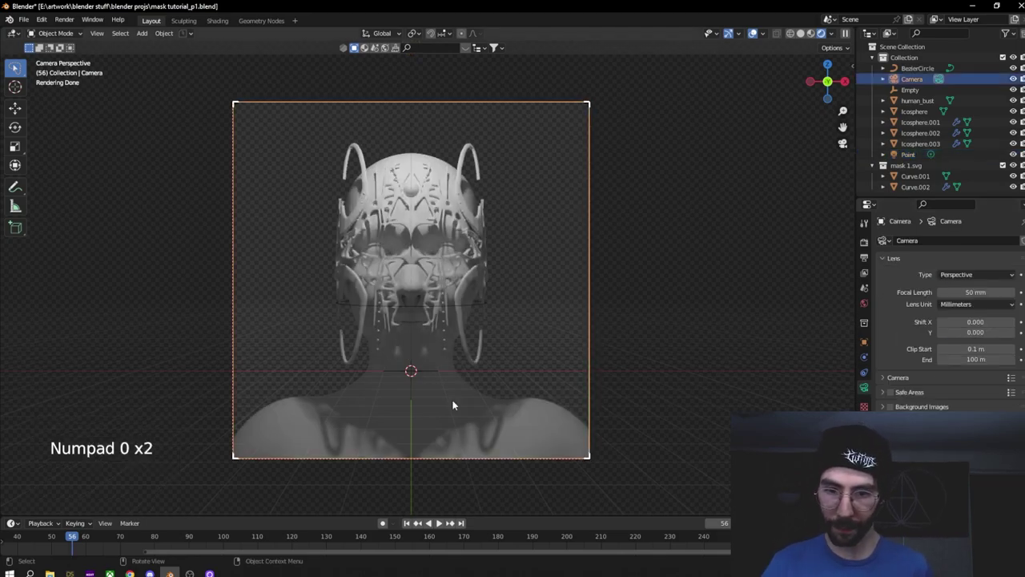
scroll(394, 285, "up", 3)
scroll(458, 202, "down", 5)
key("shift+a")
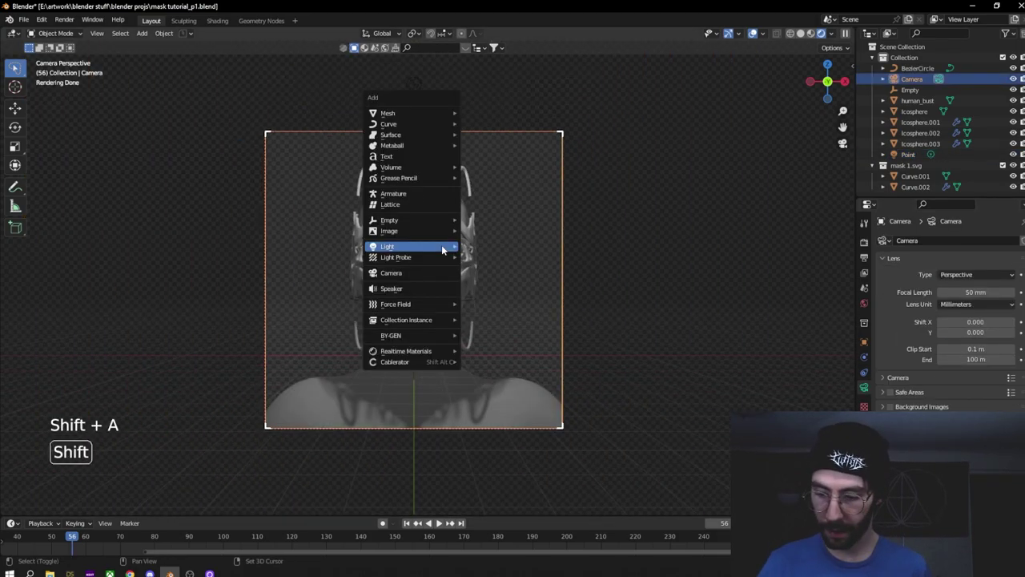
mouse_move(442, 245)
left_click(502, 279)
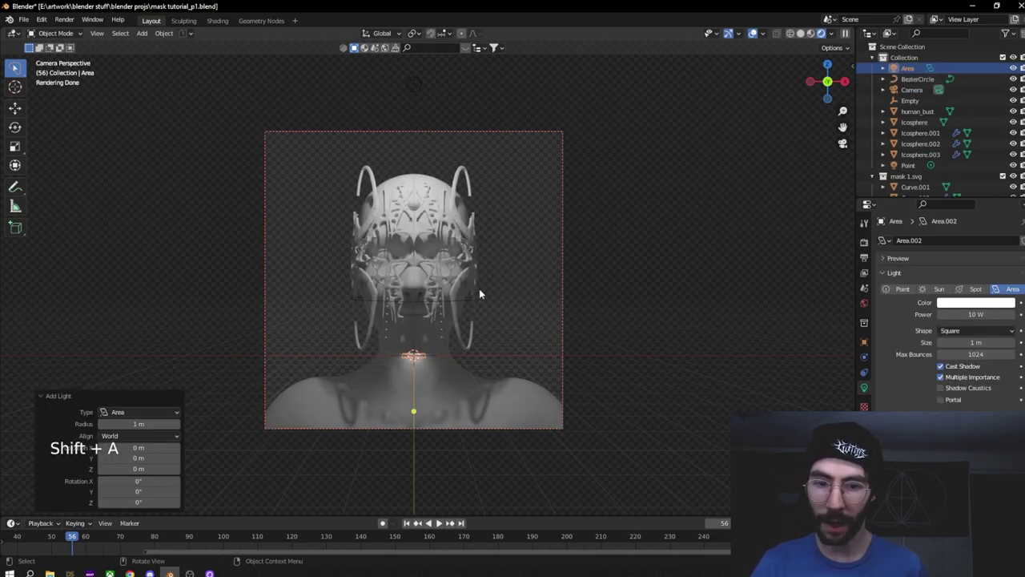
key("s")
key("5")
key("Return")
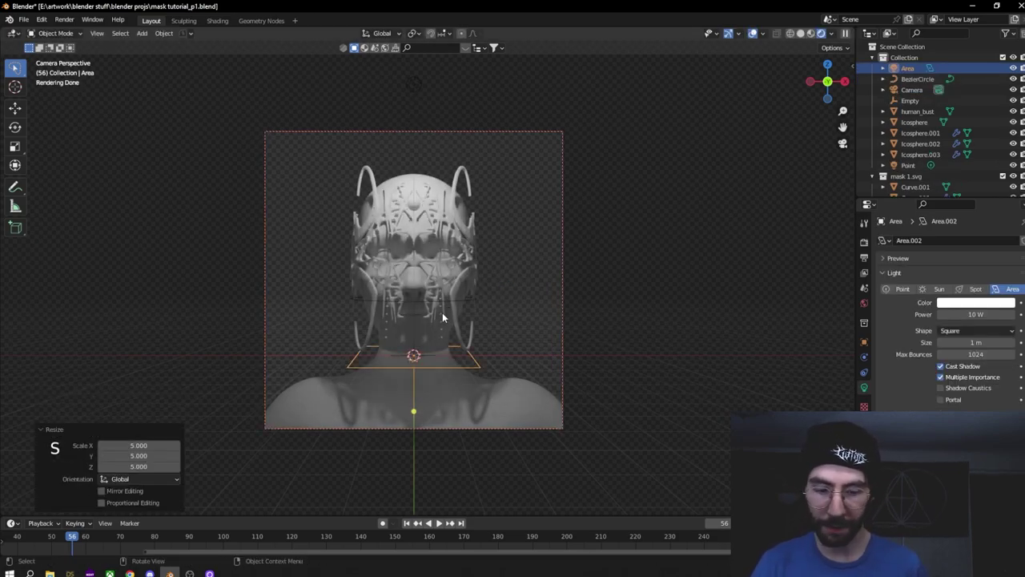
Step: Place the area light front-right of the bust and a linked copy mirrored front-left
key("KP_7")
scroll(424, 308, "down", 5)
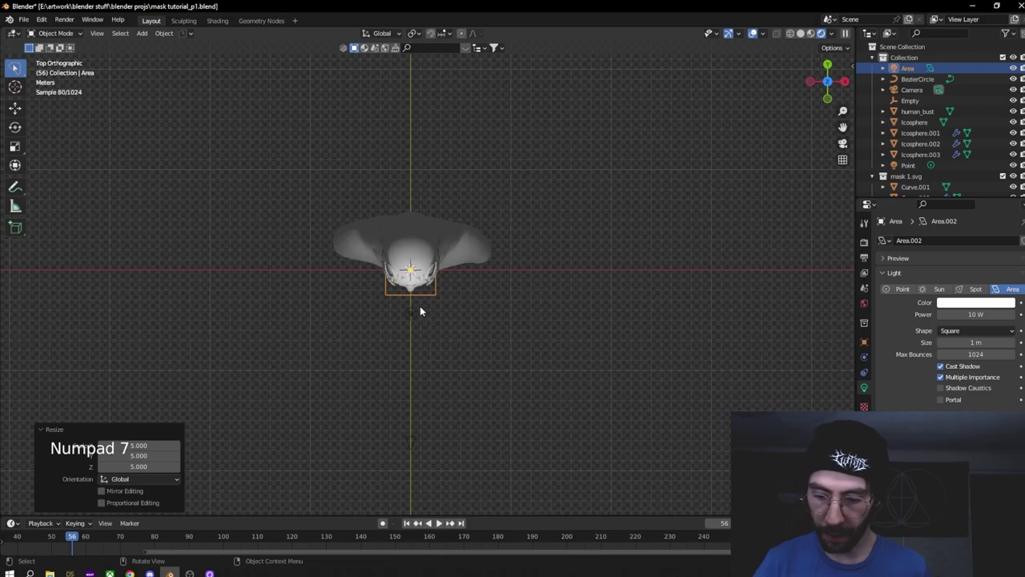
key("g")
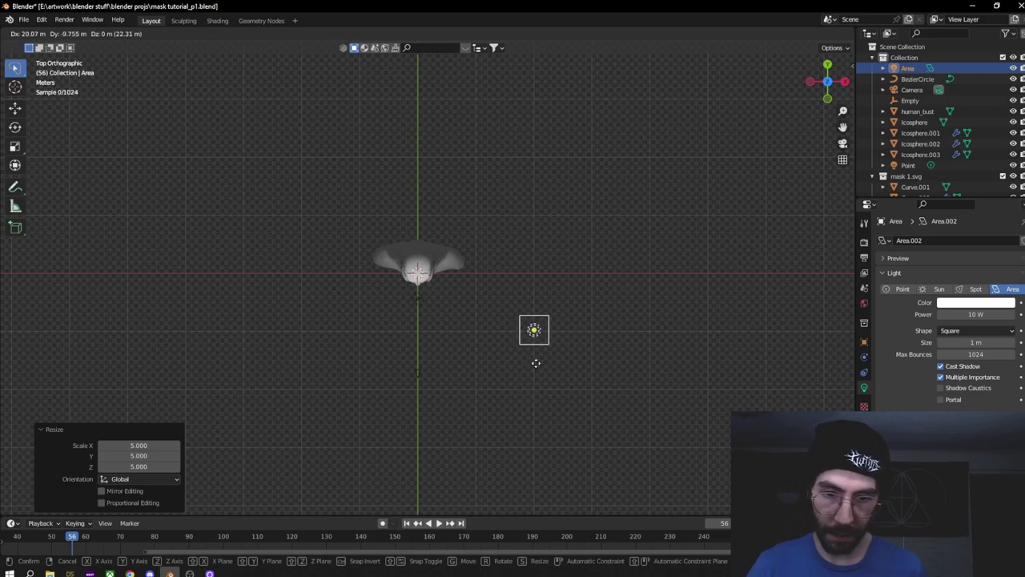
left_click(539, 364)
key("alt+d")
key("x")
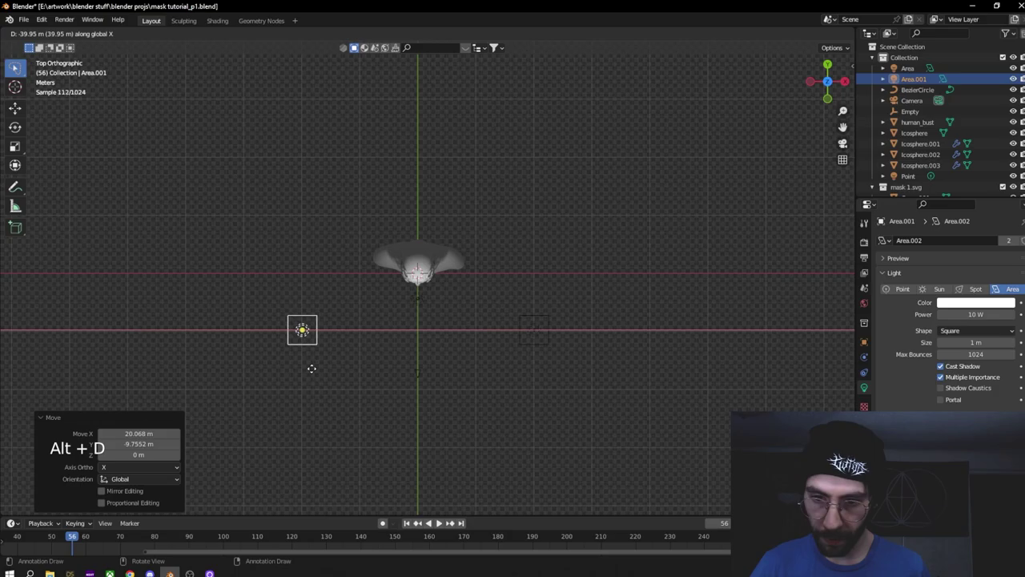
left_click(311, 366)
Step: Tilt both area lights up toward the bust from the side view
left_click(535, 322, "shift")
middle_click_drag(533, 328, 521, 293)
key("KP_3")
key("r")
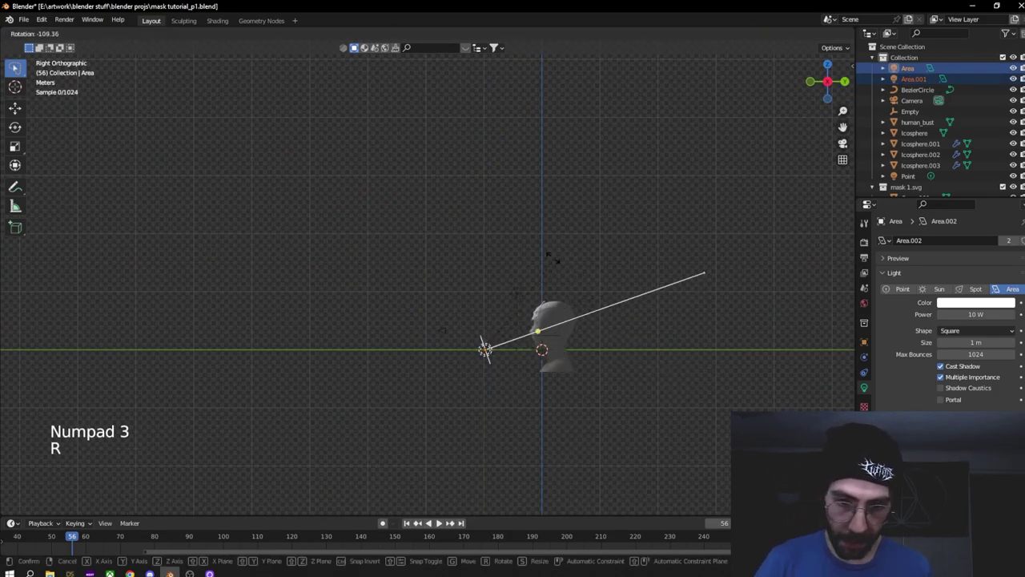
left_click(535, 258)
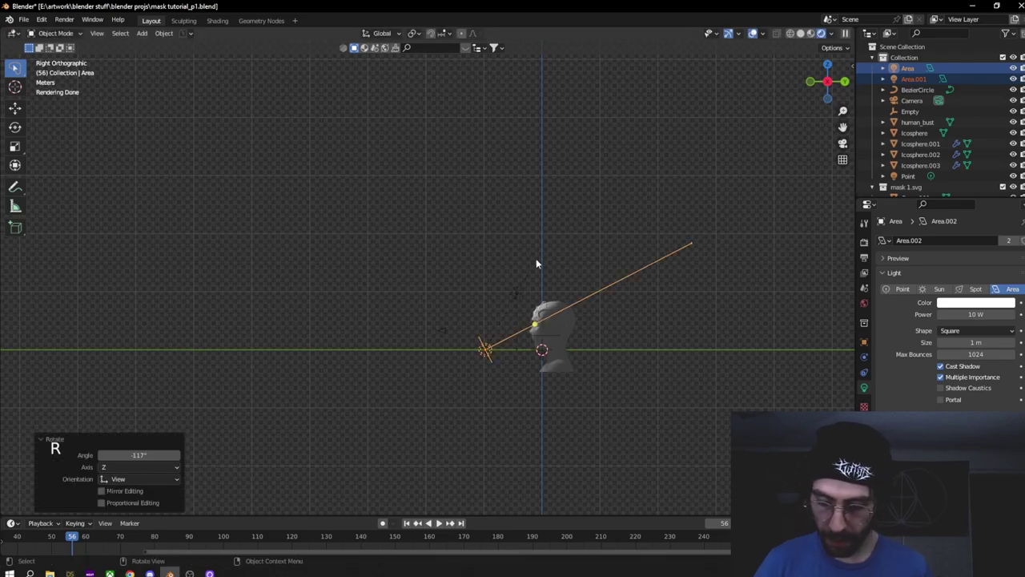
Step: Turn the right and left area lights individually so each aims at the bust
key("KP_7")
scroll(535, 159, "up", 1)
middle_click_drag(535, 159, 577, 271, "shift")
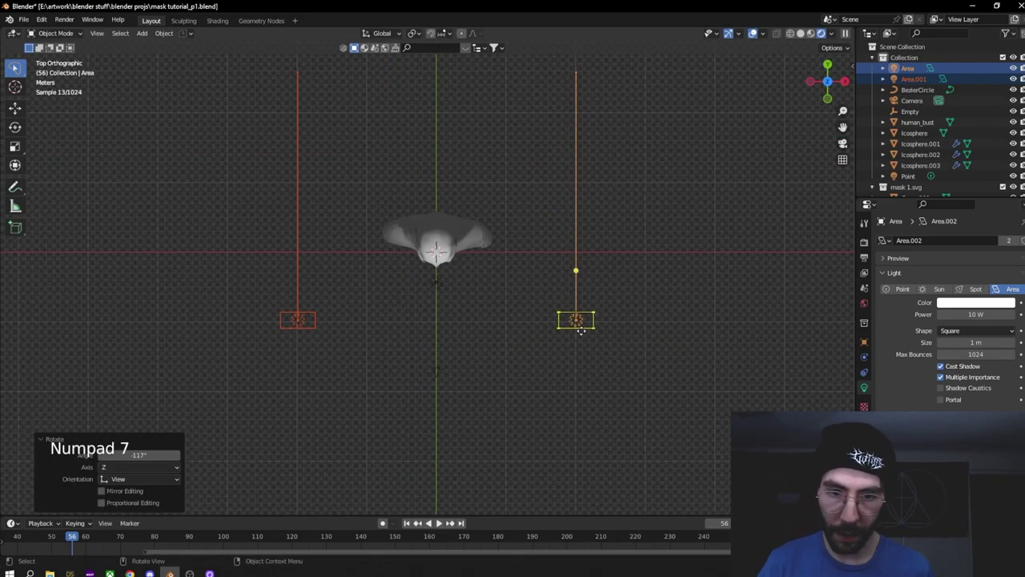
left_click(576, 271)
key("r")
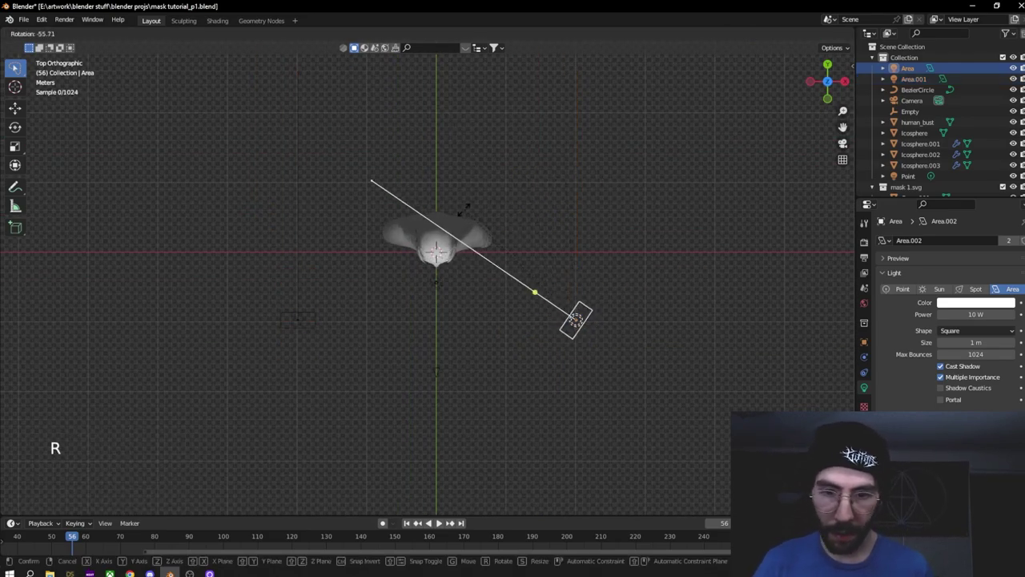
left_click(257, 324)
left_click(300, 326)
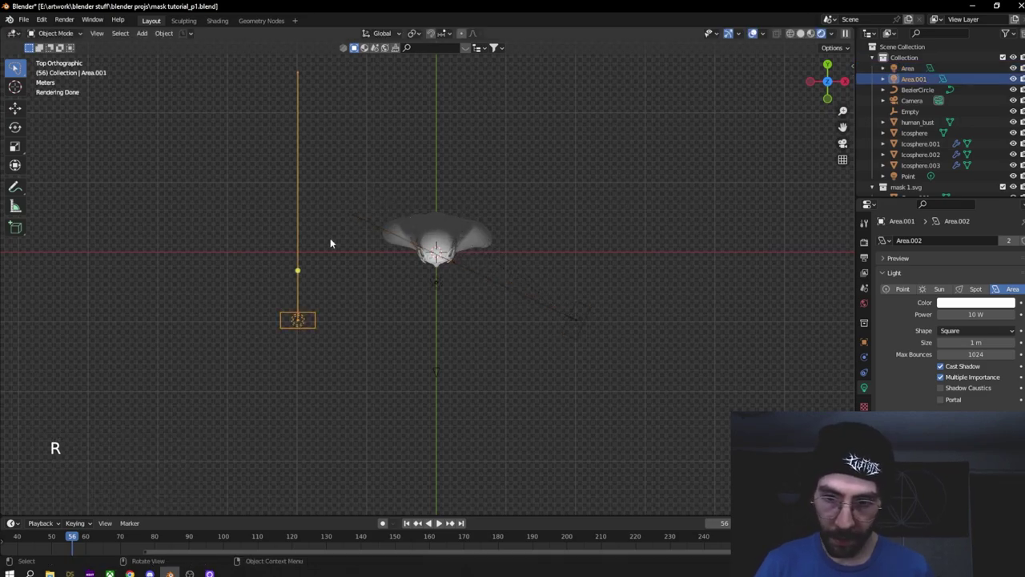
key("r")
left_click(559, 274)
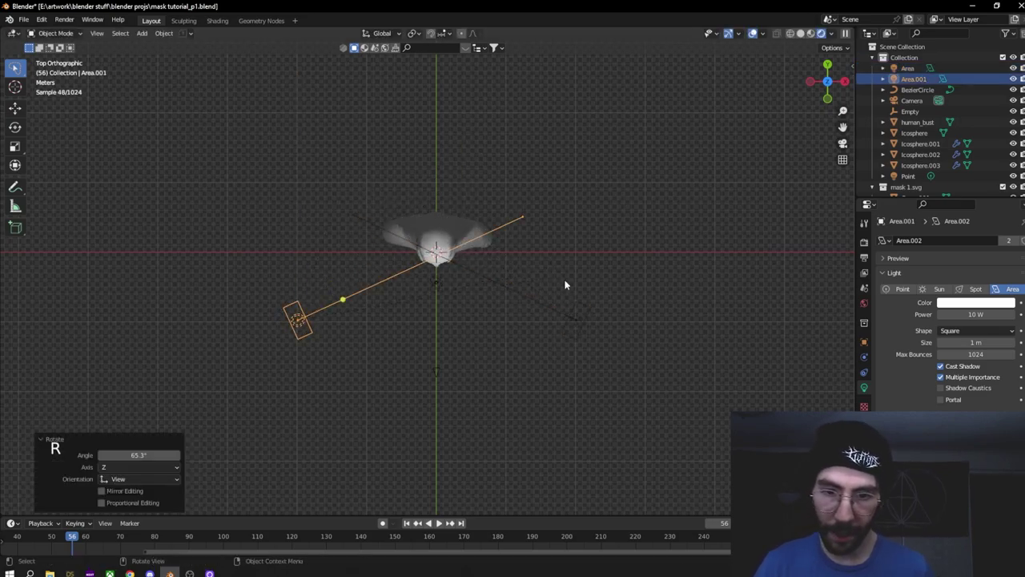
Step: Lower both area lights in the camera view
key("KP_0")
left_click(652, 173, "shift")
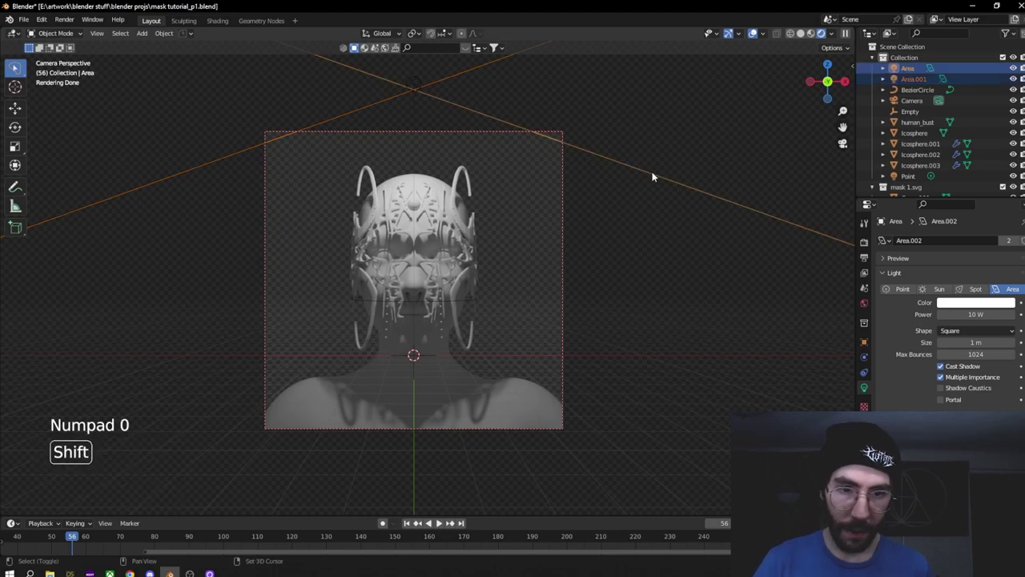
key("g")
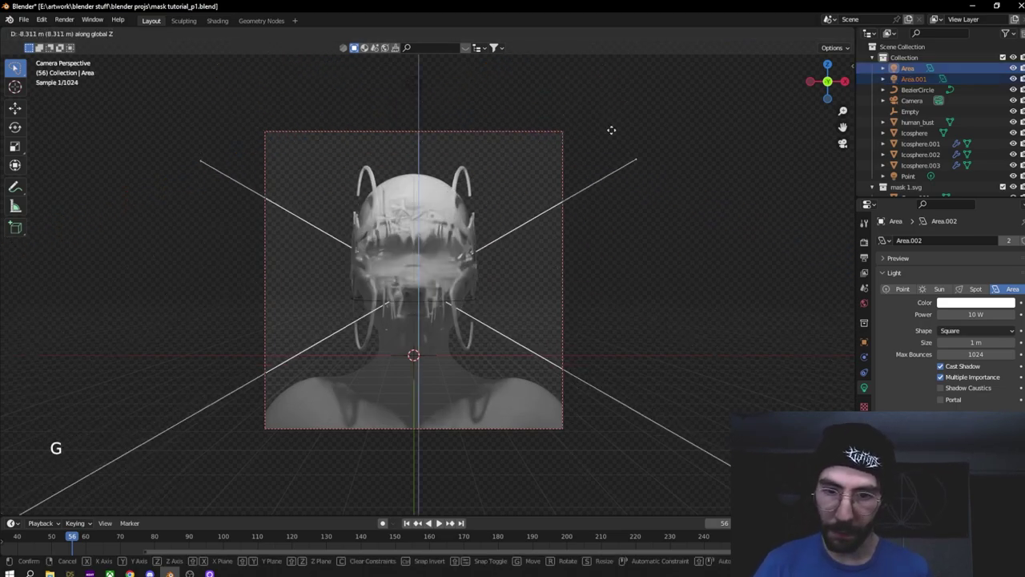
left_click(608, 153)
Step: Set the area light power to 1000 W, then settle it at 500 W
left_click(947, 314)
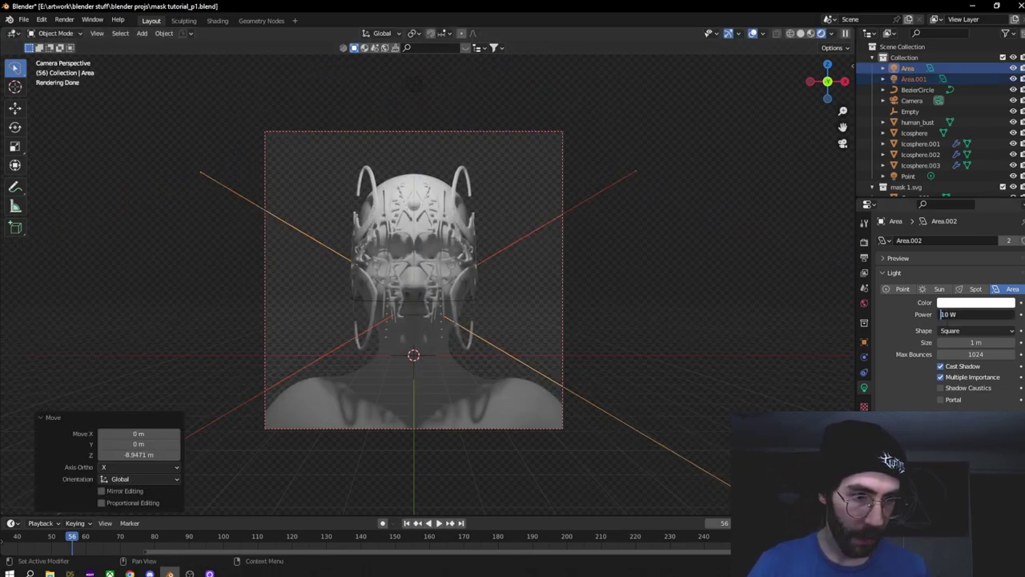
type("1000")
key("Return")
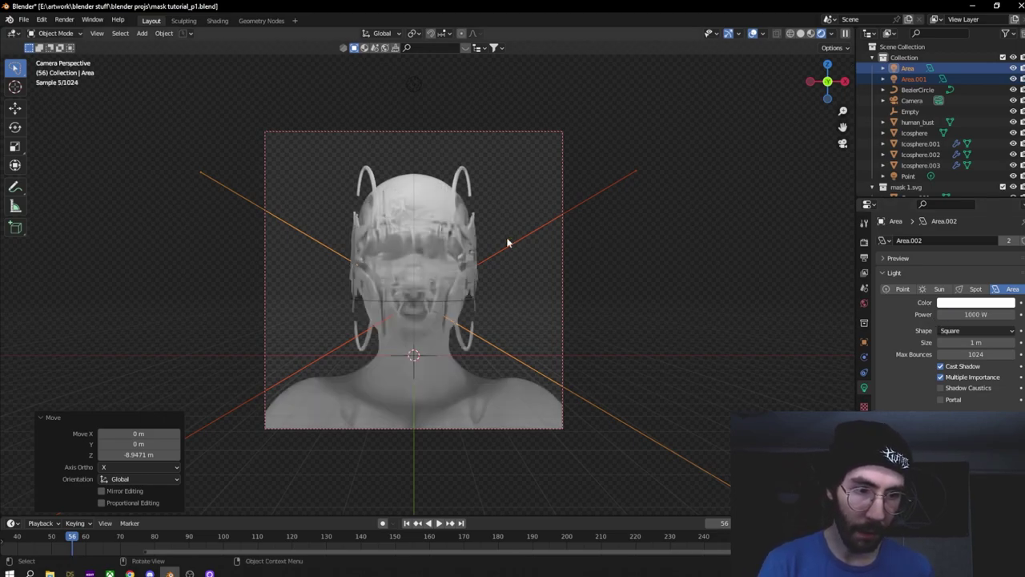
left_click(958, 314)
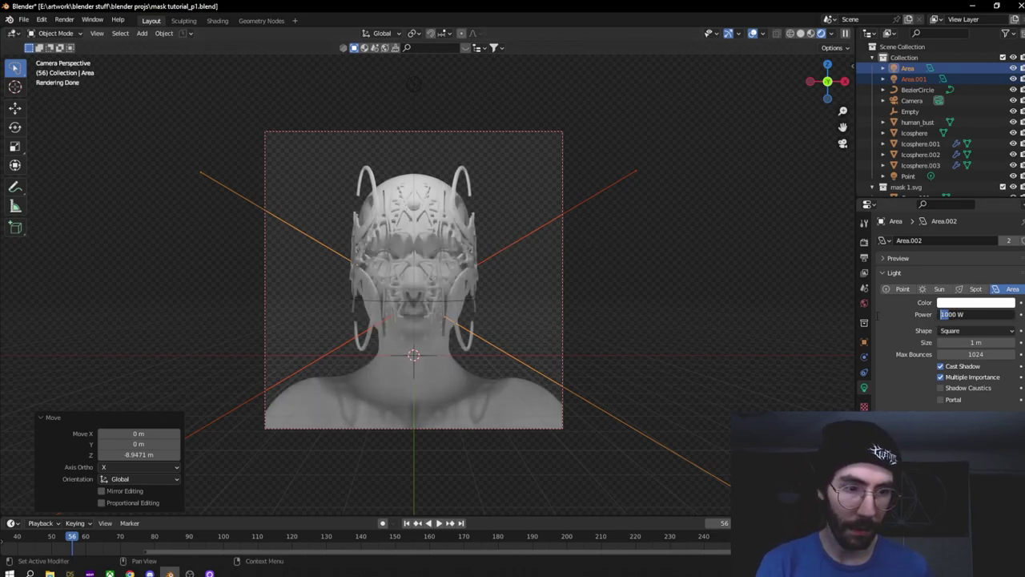
type("500")
key("Return")
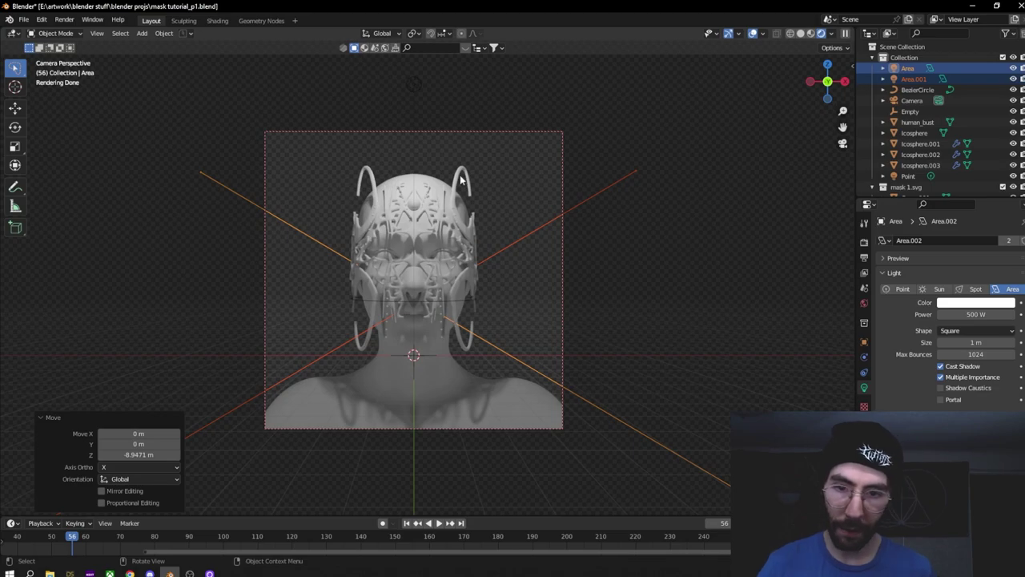
left_click(465, 172)
scroll(469, 190, "up", 2)
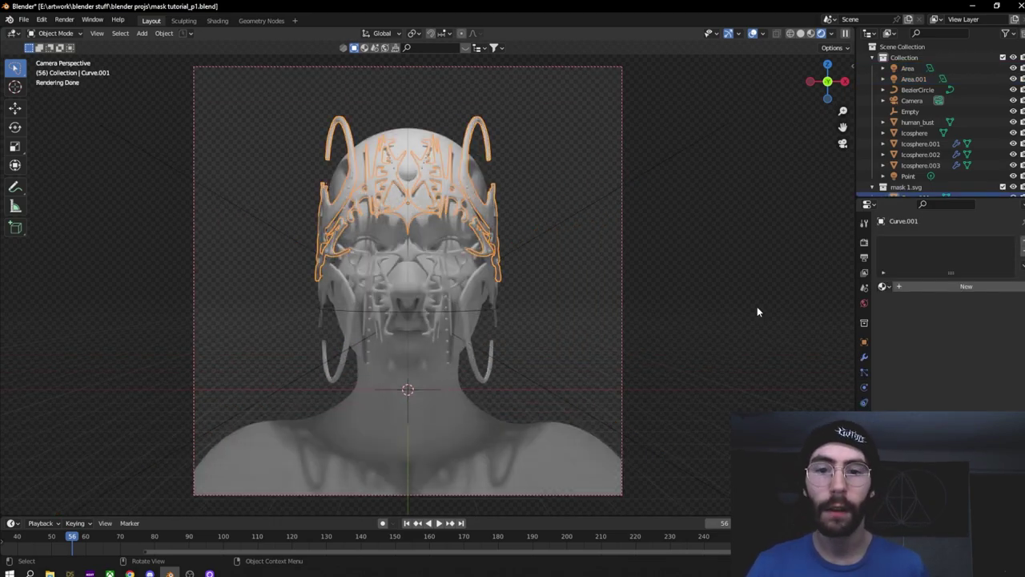
Step: Create a new material on the crown curve Curve.001
left_click(928, 285)
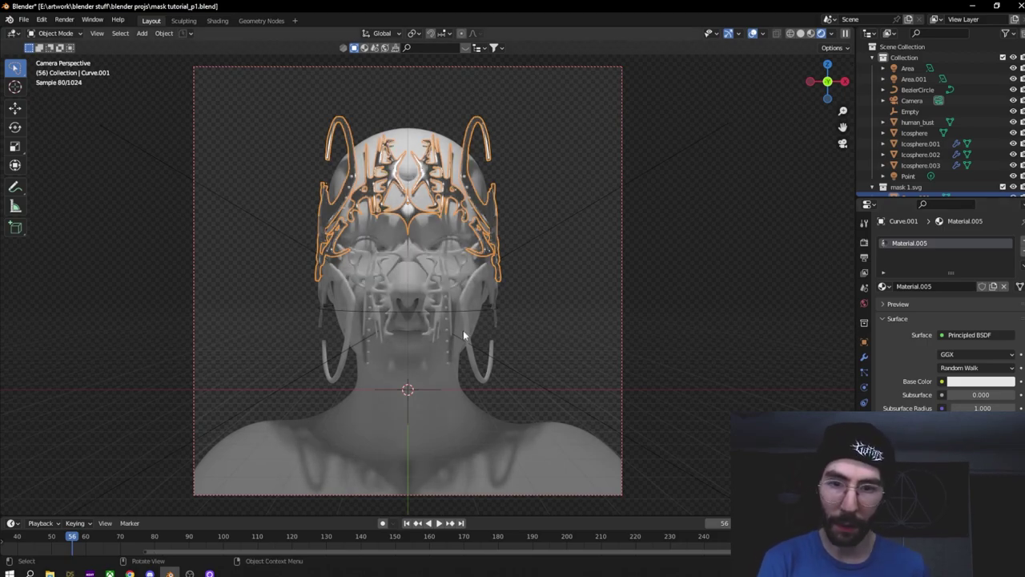
scroll(403, 250, "up", 3)
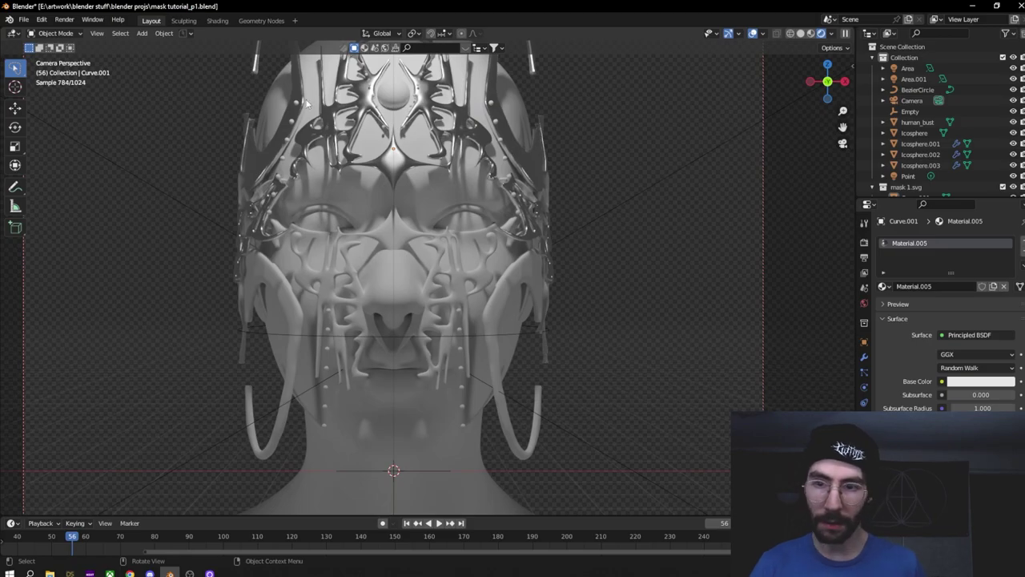
scroll(430, 137, "up", 5)
middle_click_drag(430, 137, 398, 151, "shift")
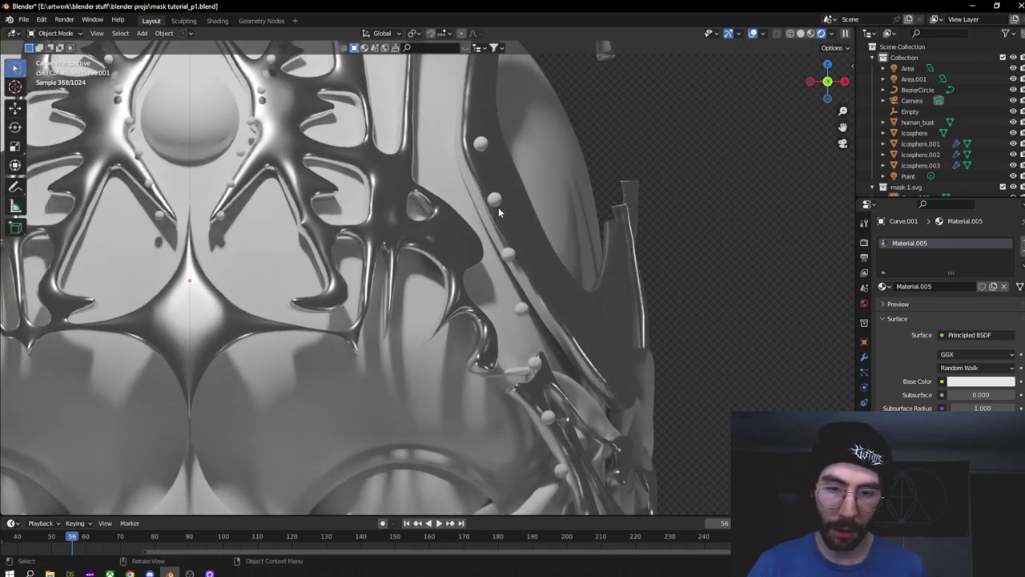
key("Home")
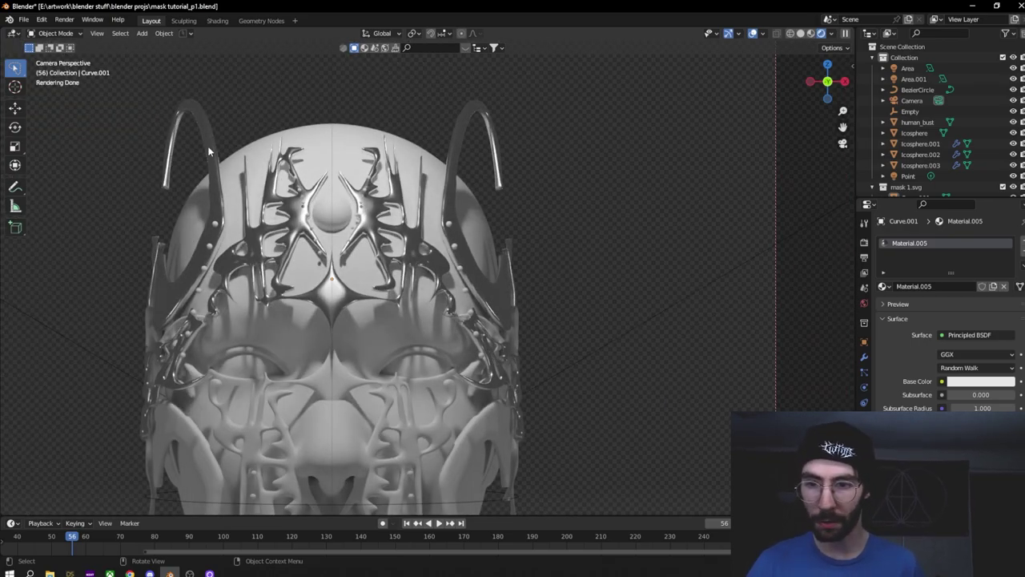
Step: Select the face mask curve with the crown curve active, ready to link data
middle_click_drag(299, 318, 218, 293, "shift")
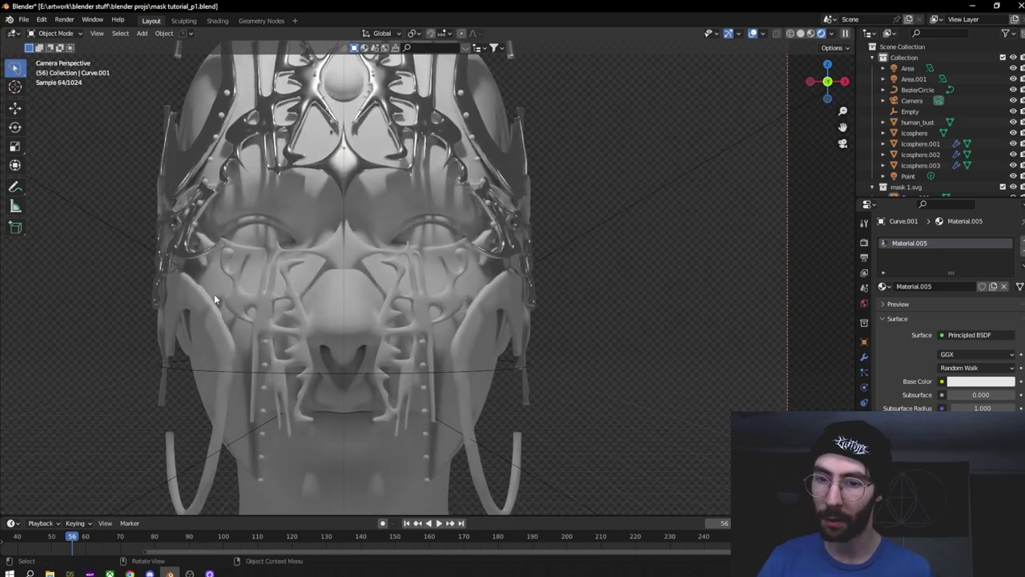
left_click(200, 301)
left_click(190, 167, "shift")
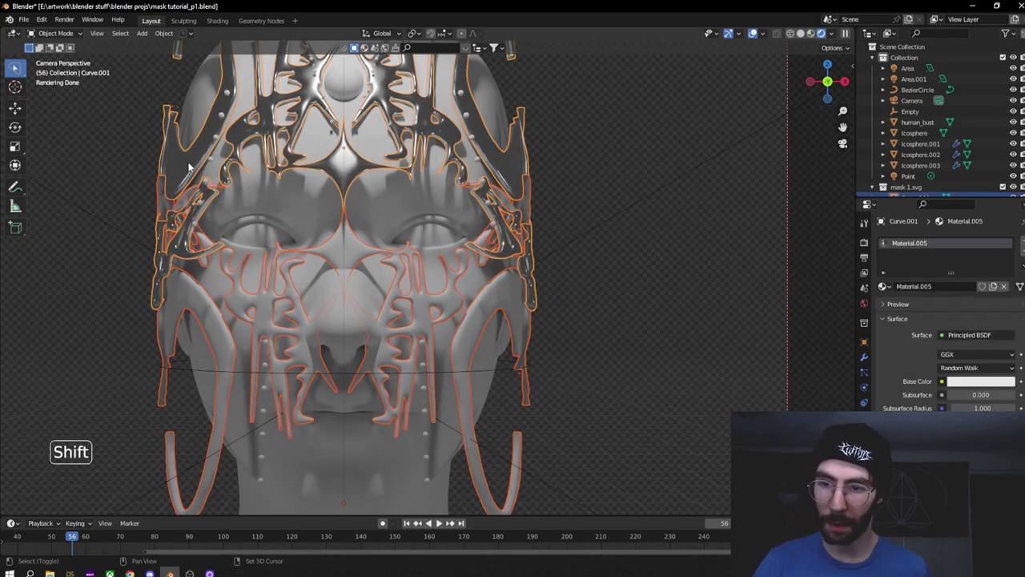
left_click(186, 273)
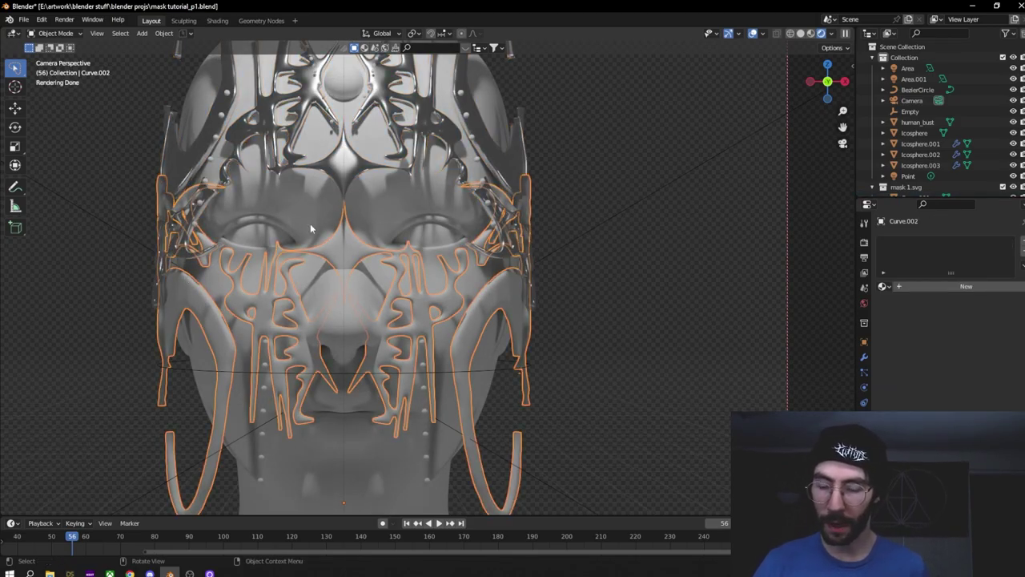
left_click(172, 154, "shift")
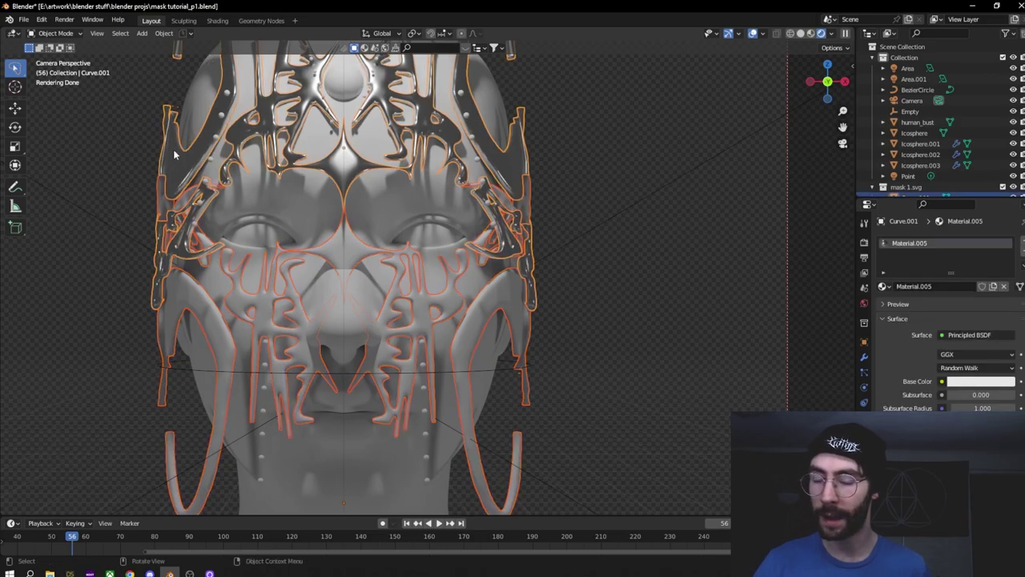
key("ctrl+l")
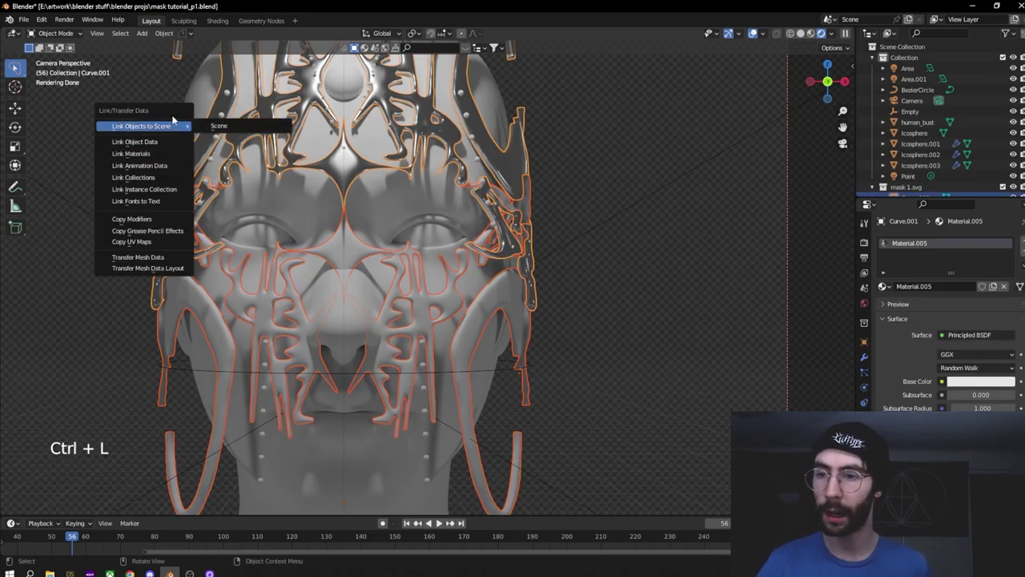
Step: Link the crown's material to the face mask curve
left_click(130, 153)
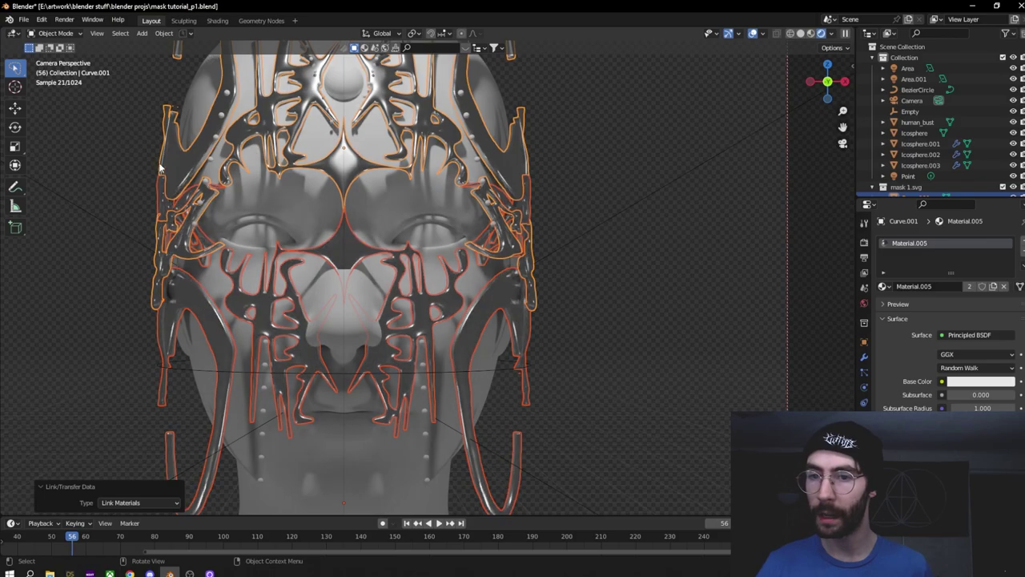
left_click(594, 249)
key("Home")
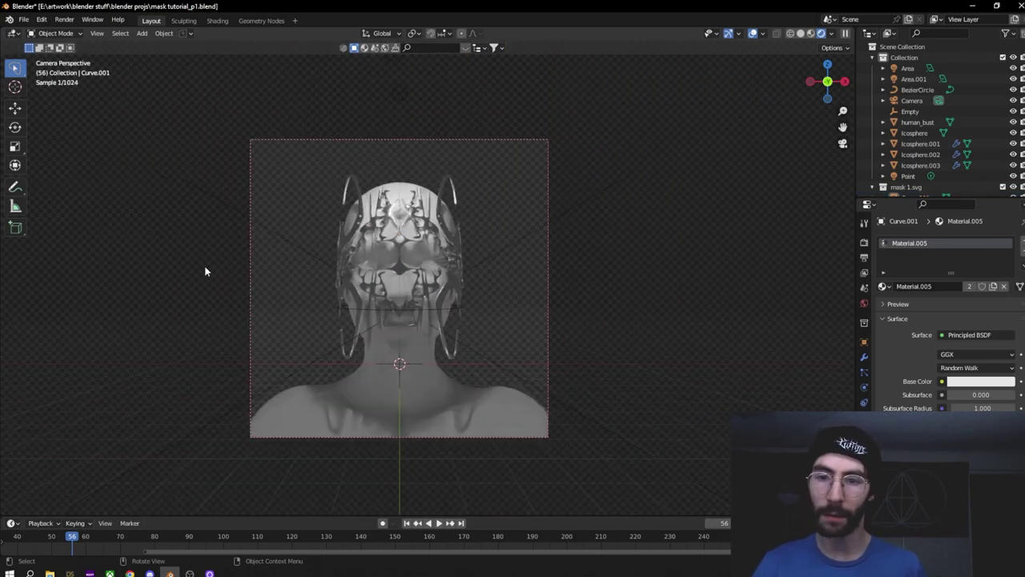
Step: Give the forehead icosphere a new Emission material with strength 10
left_click(391, 183)
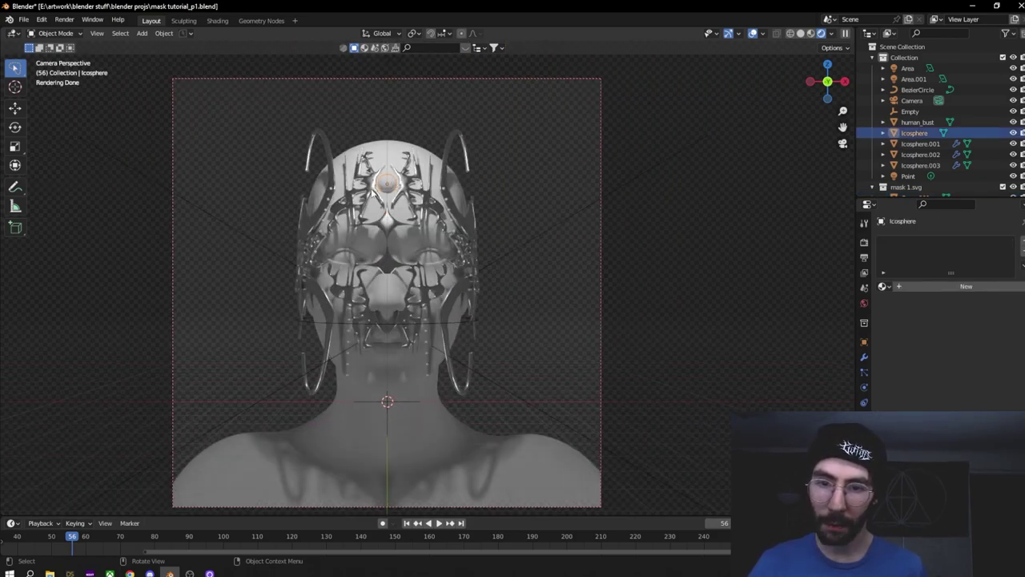
scroll(377, 191, "up", 5)
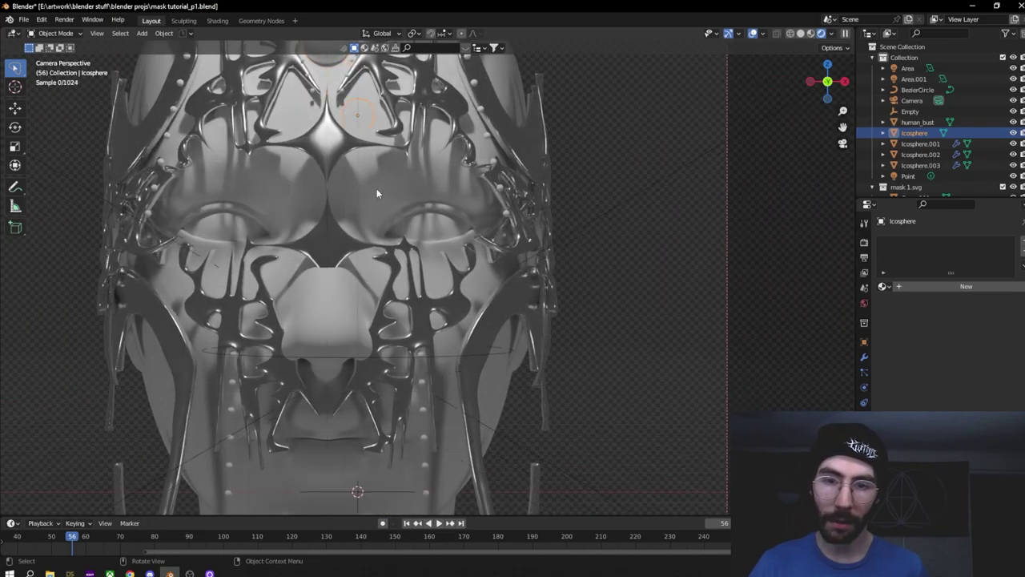
scroll(376, 188, "down", 3)
left_click(941, 287)
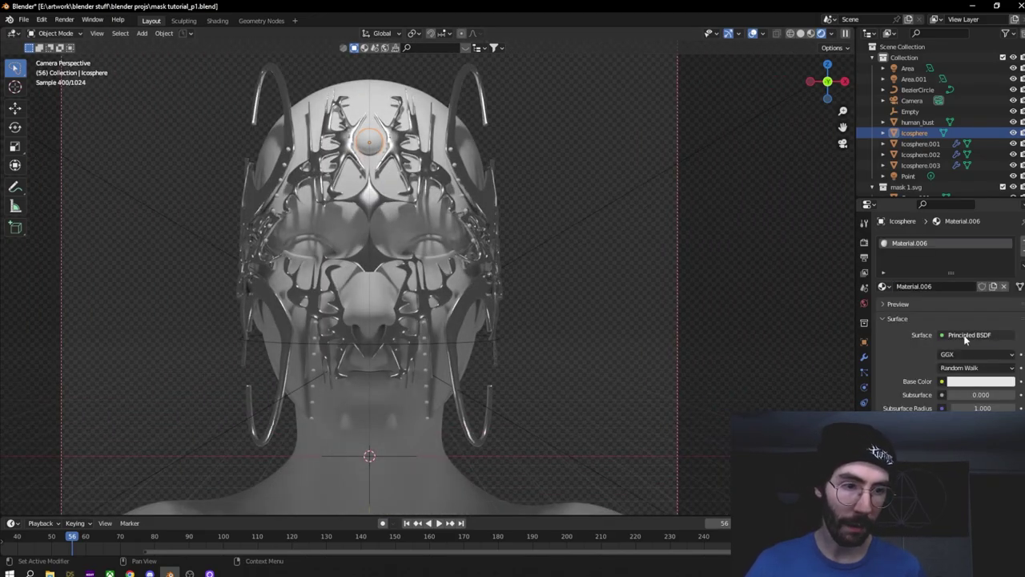
left_click(968, 334)
left_click(903, 121)
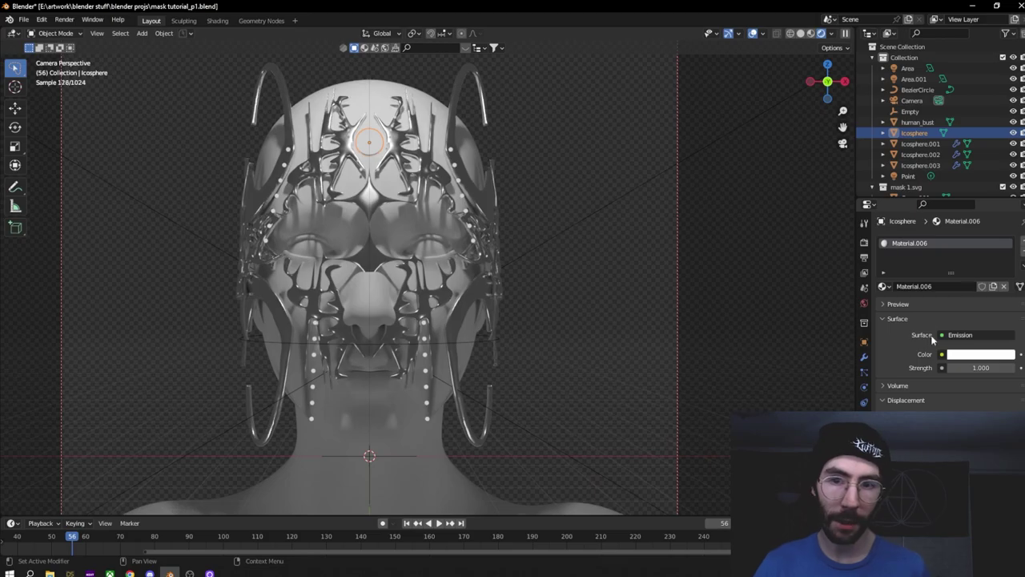
double_click(980, 367)
type("10")
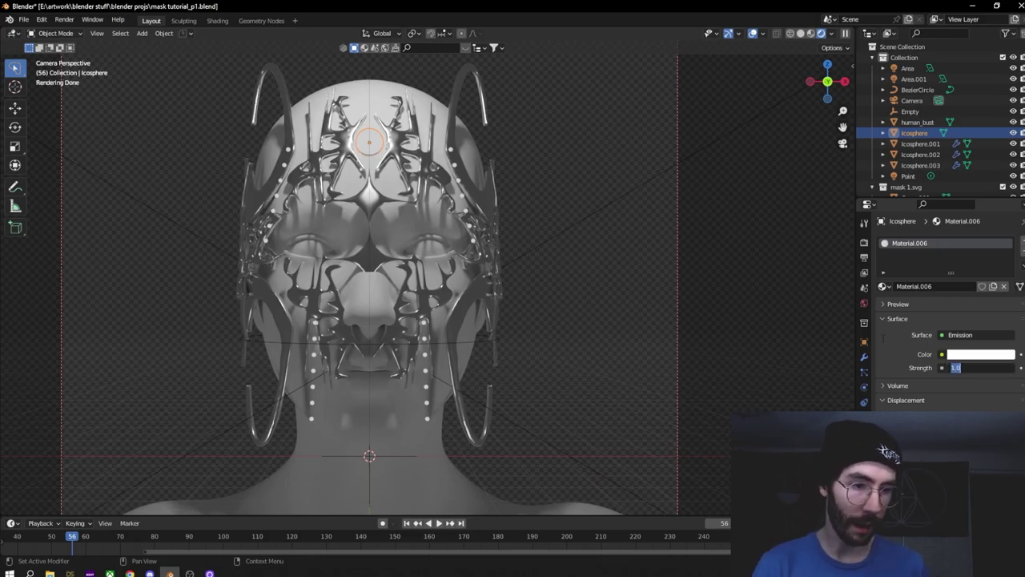
key("Return")
left_click(400, 194)
scroll(401, 195, "down", 2)
Step: Add a plane, scale it by 9 and rotate it 90° on X to stand upright
key("shift+a")
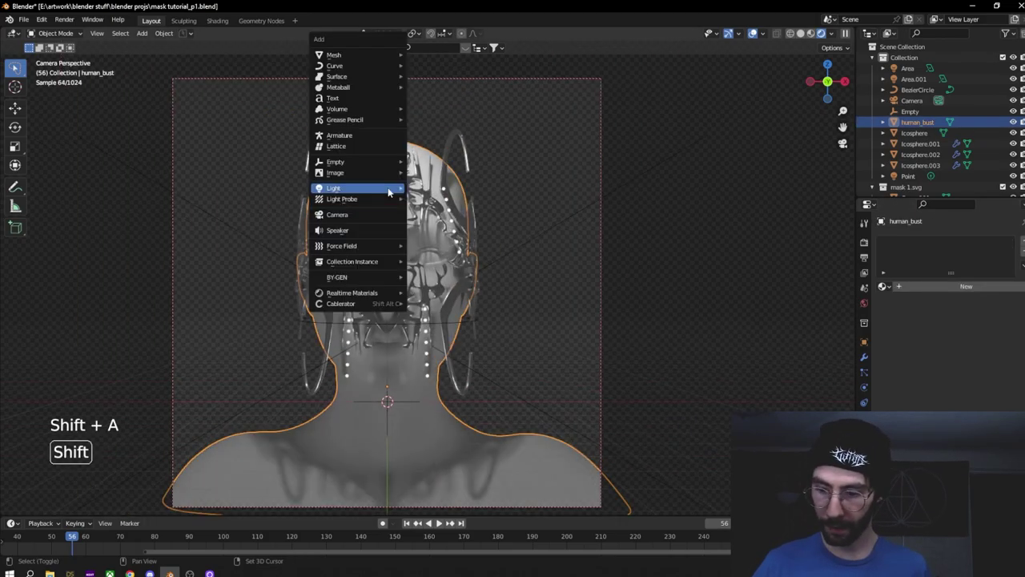
mouse_move(356, 55)
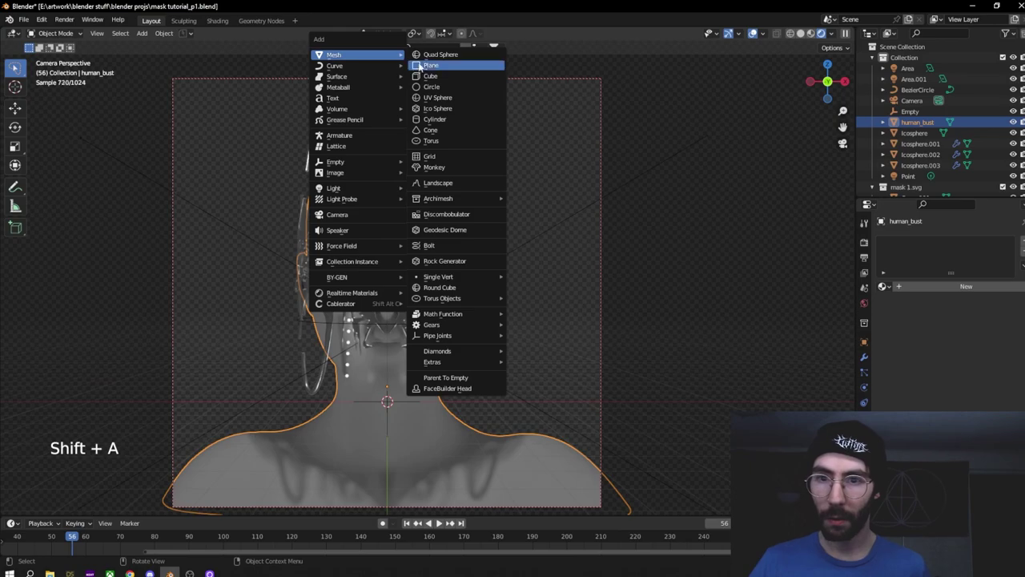
left_click(424, 65)
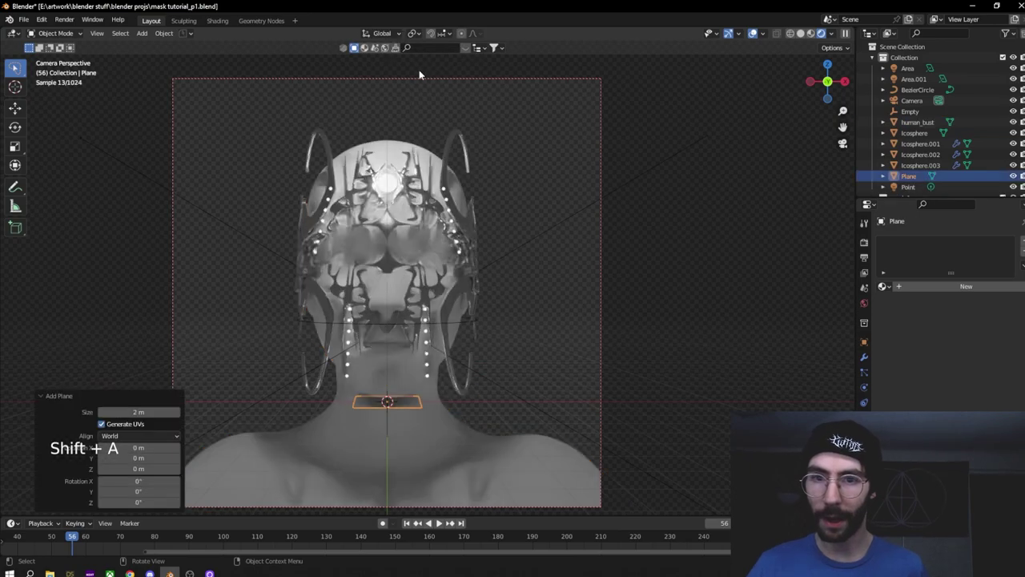
key("s")
key("9")
left_click(392, 247)
key("r")
key("x")
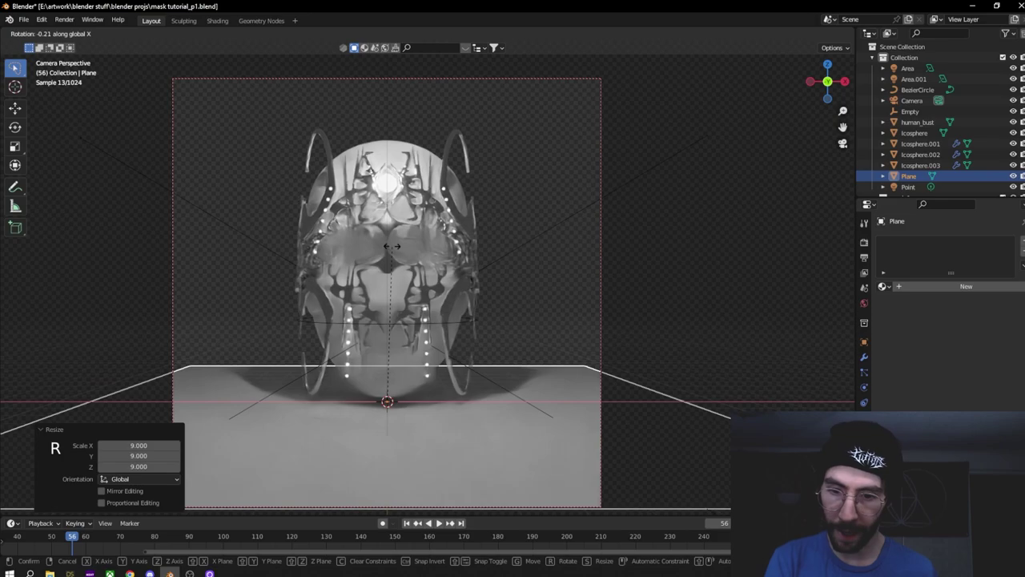
type("90")
key("Return")
Step: Move the plane back along Y behind the head and enlarge it to fill the camera frame
middle_click_drag(477, 260, 384, 244)
key("g")
key("y")
left_click(475, 237)
key("KP_0")
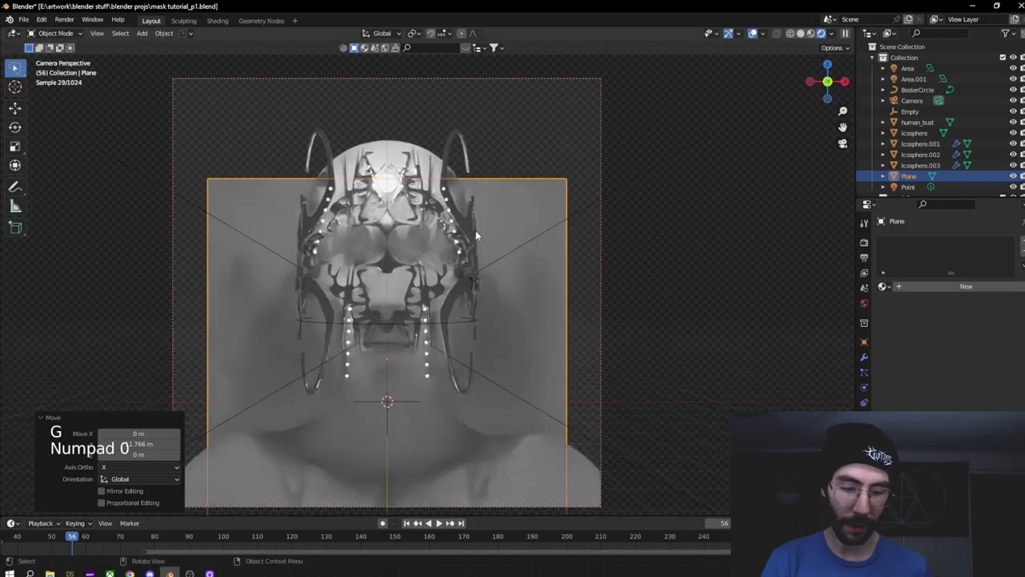
key("s")
left_click(566, 302)
scroll(566, 303, "down", 3)
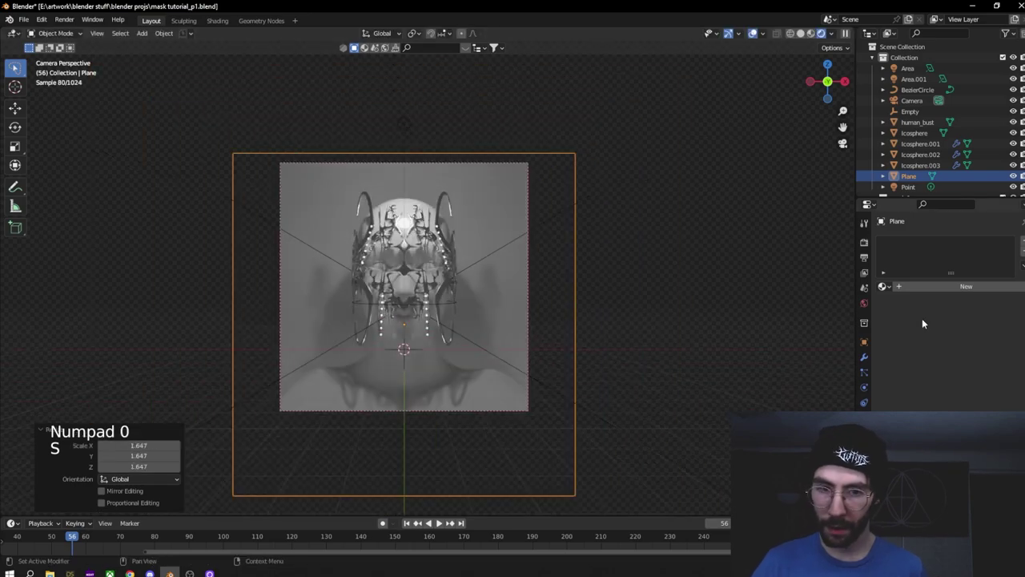
Step: Give the plane a new material with subsurface 0 and a black base colour
left_click(963, 286)
left_click(978, 394)
left_click(980, 380)
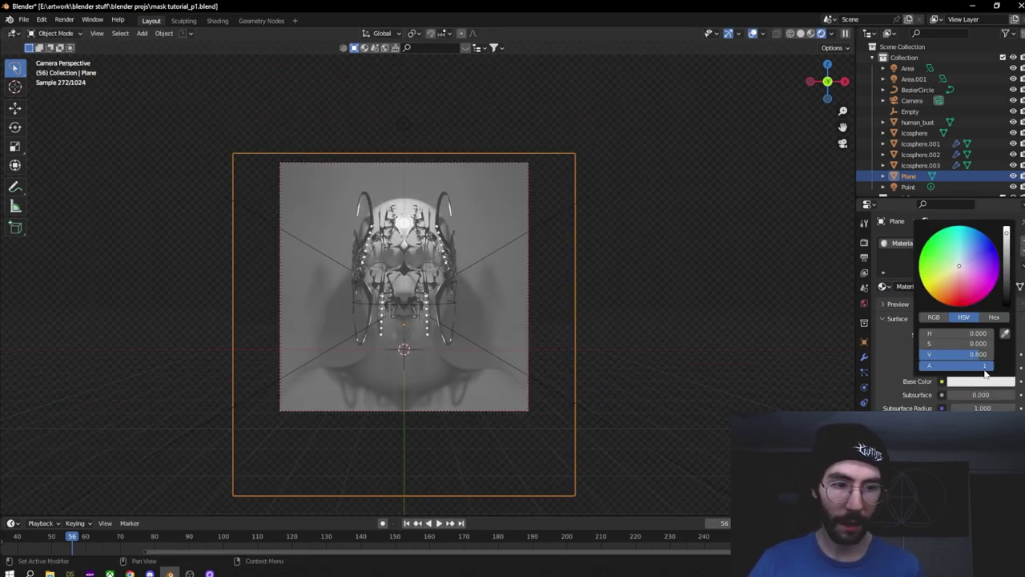
left_click(1007, 302)
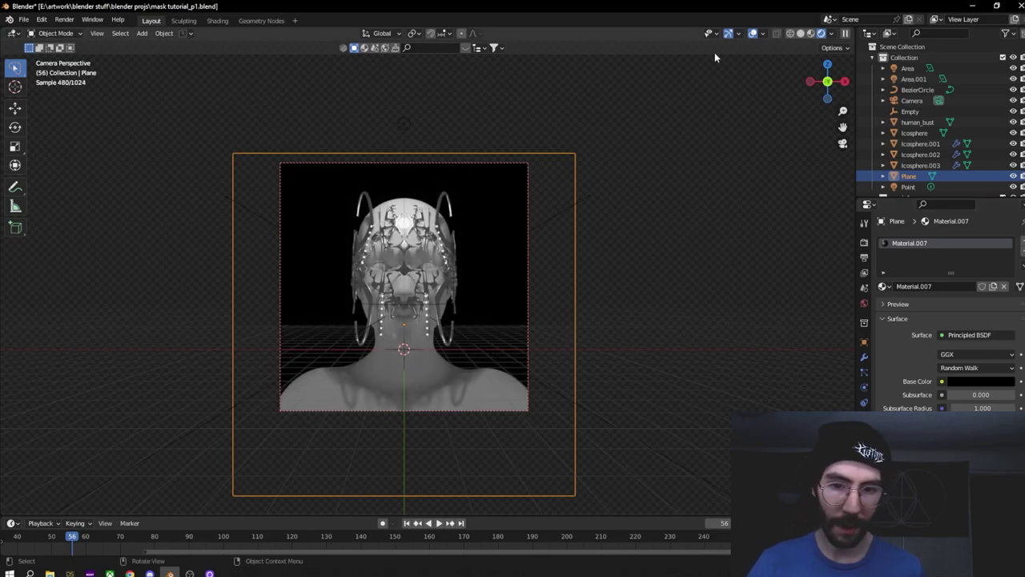
Step: Preview the render without overlays and select the glowing forehead icosphere
left_click(753, 35)
scroll(326, 203, "up", 3)
scroll(326, 251, "up", 2)
left_click(383, 163)
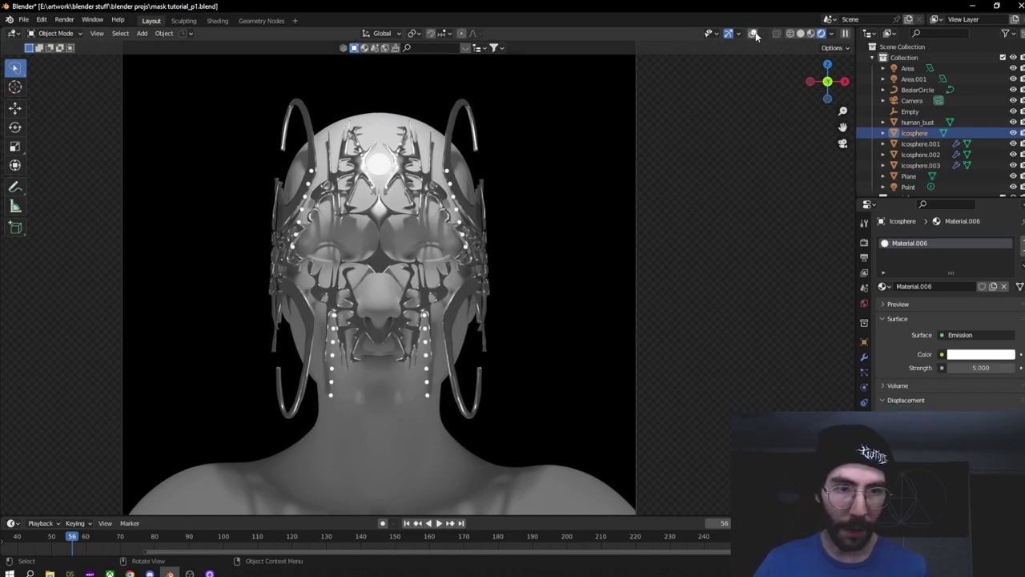
left_click(754, 35)
Step: Make a linked duplicate of the glowing forehead orb
middle_click_drag(372, 181, 350, 194, "shift")
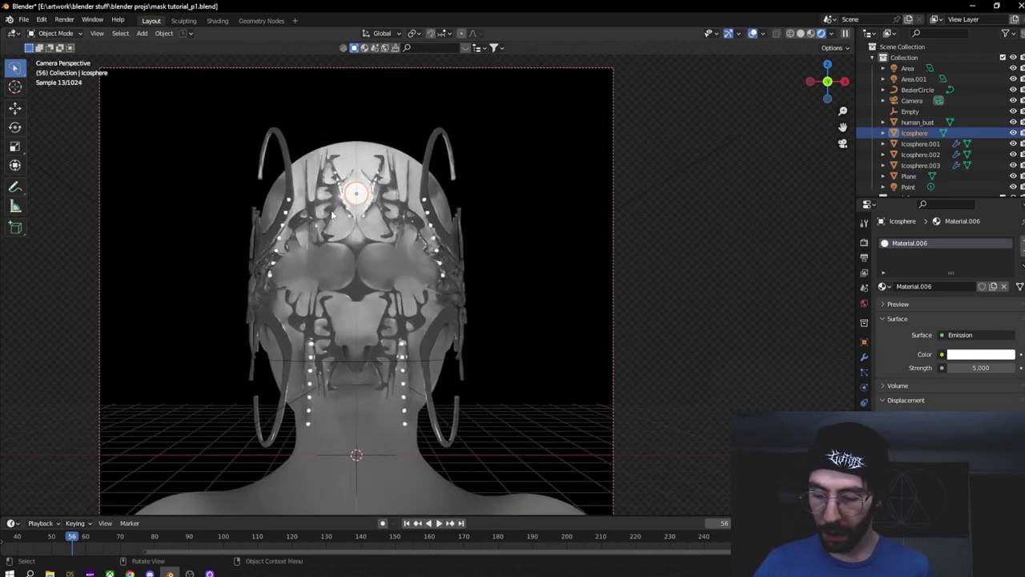
key("alt+d")
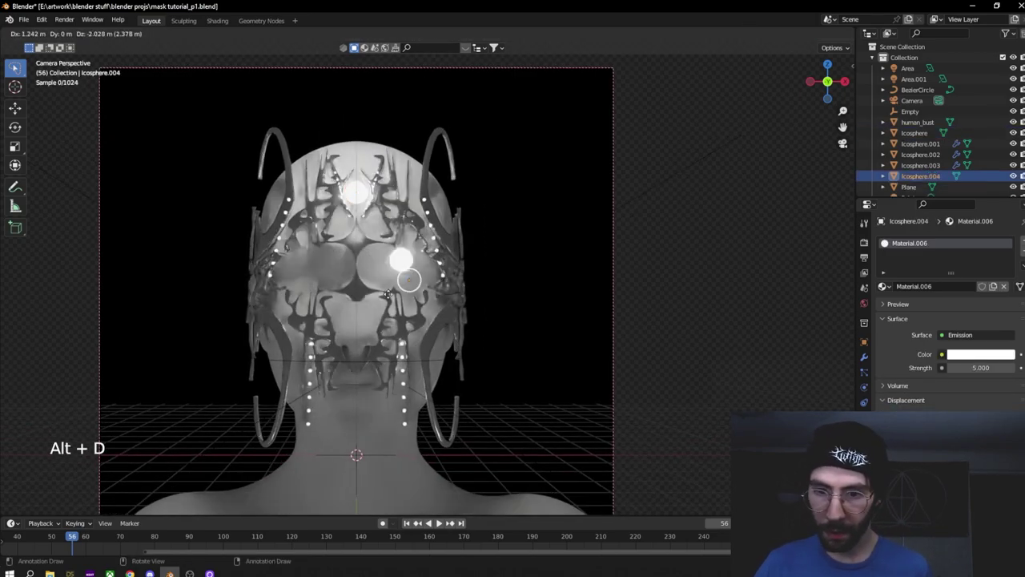
left_click(387, 296)
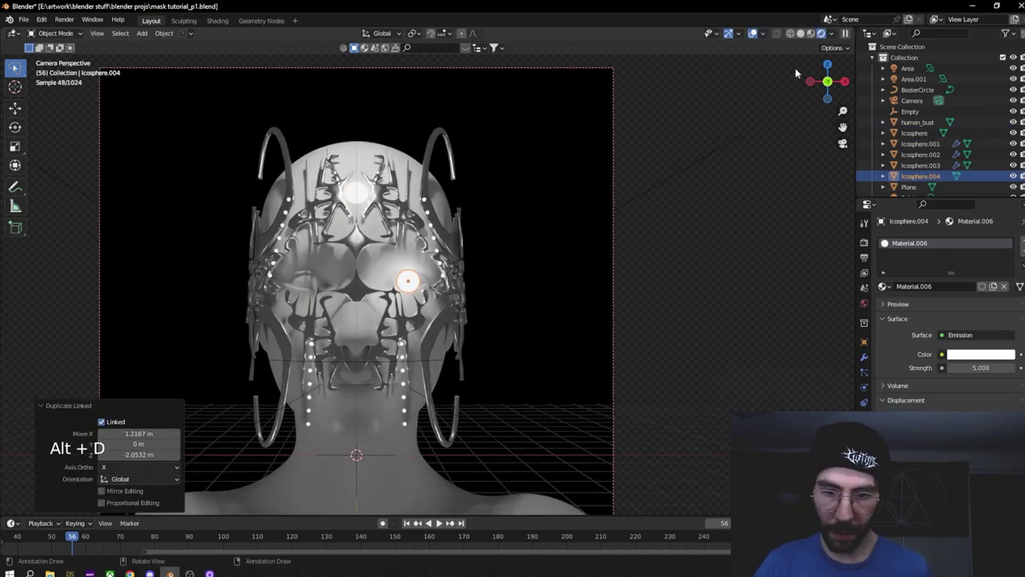
Step: Move the duplicate orb along Y into the eye socket's depth in solid side view
left_click(800, 34)
scroll(392, 253, "up", 4)
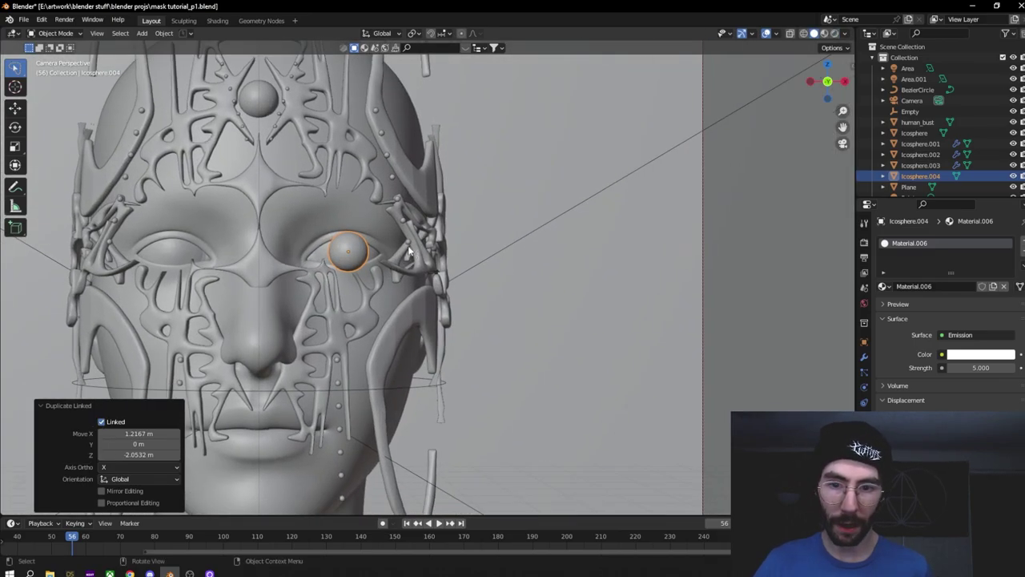
key("KP_3")
scroll(397, 252, "up", 5)
scroll(398, 232, "down", 1)
key("g")
key("y")
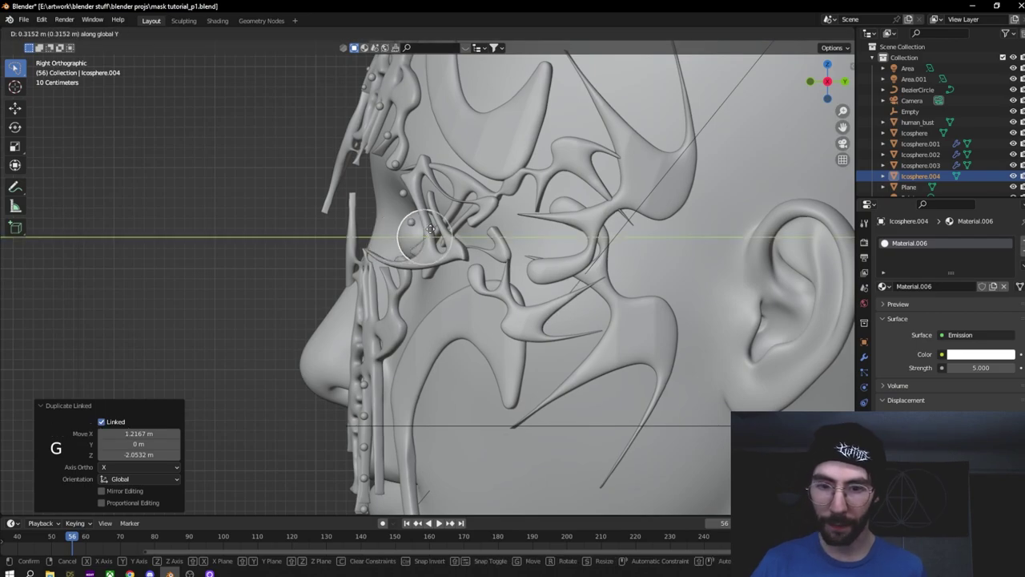
left_click(453, 226)
Step: Position the eye orb in the camera view and shrink it to 0.944
key("KP_0")
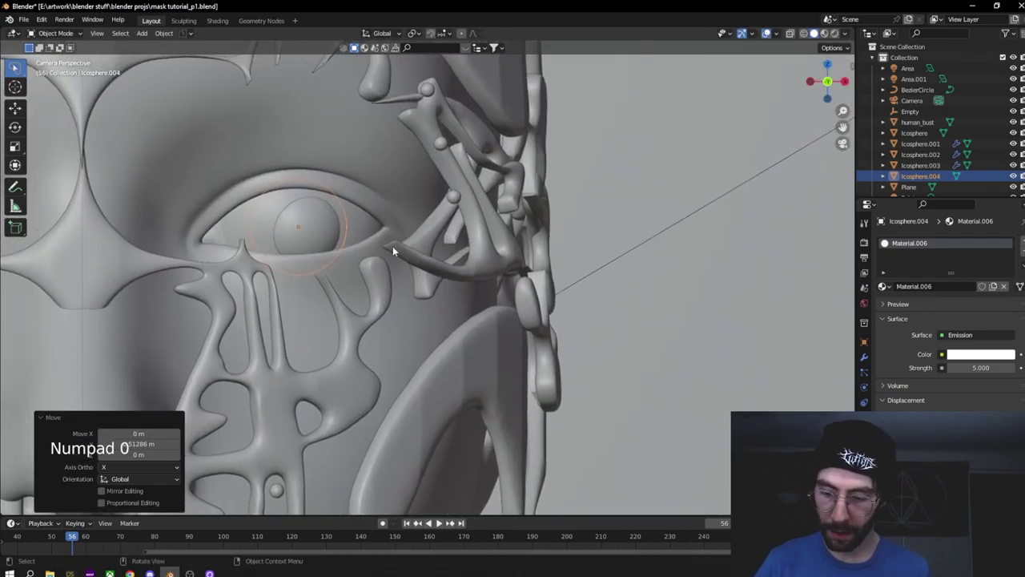
key("g")
left_click(400, 232)
key("s")
left_click(397, 235)
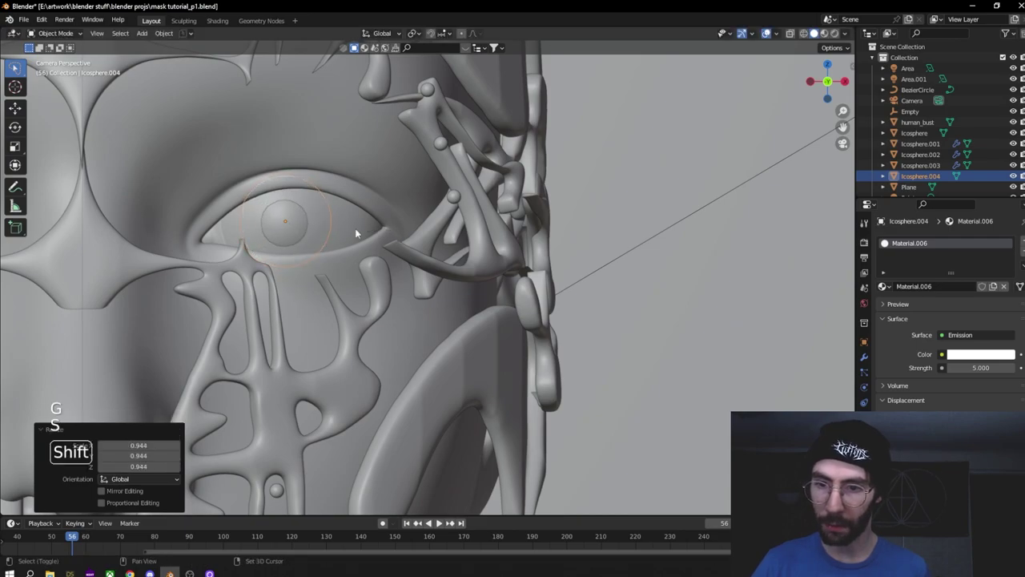
Step: Add a Mirror modifier to the eye orb using the Empty as mirror object
left_click(864, 354)
left_click(897, 240)
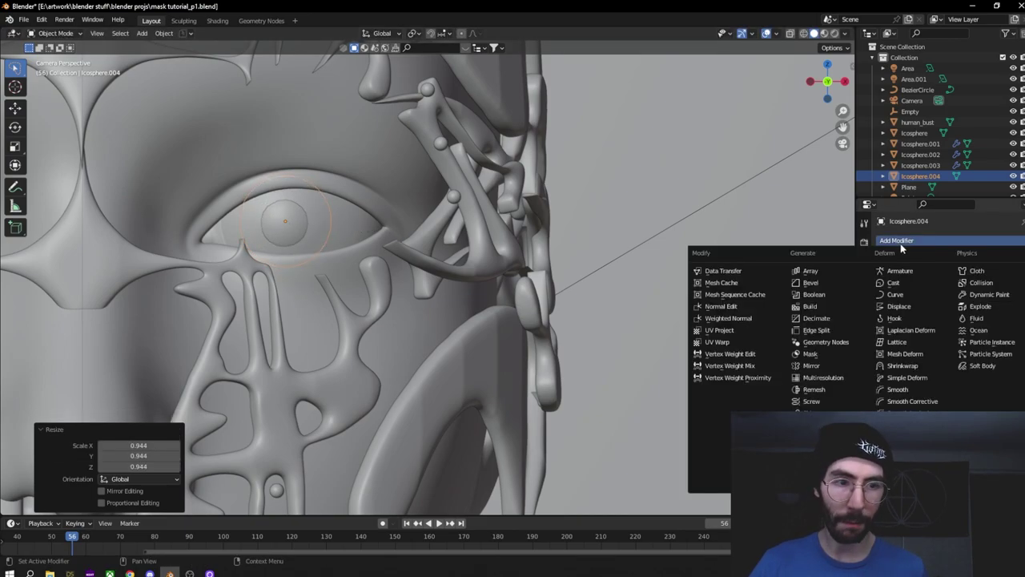
left_click(840, 366)
left_click(973, 314)
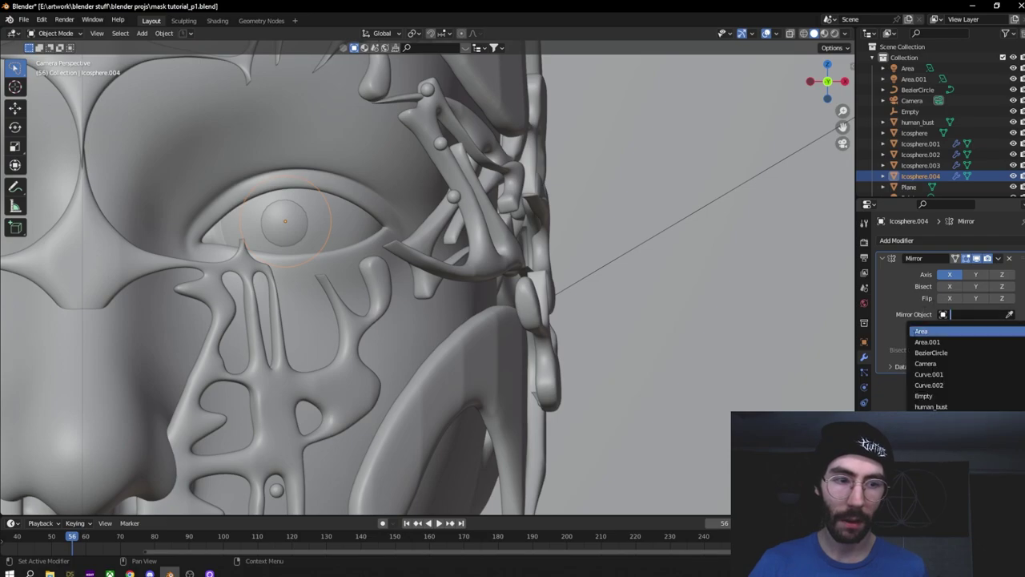
left_click(929, 396)
Step: Check both glowing eyes in the rendered preview with overlays hidden
key("KP_0")
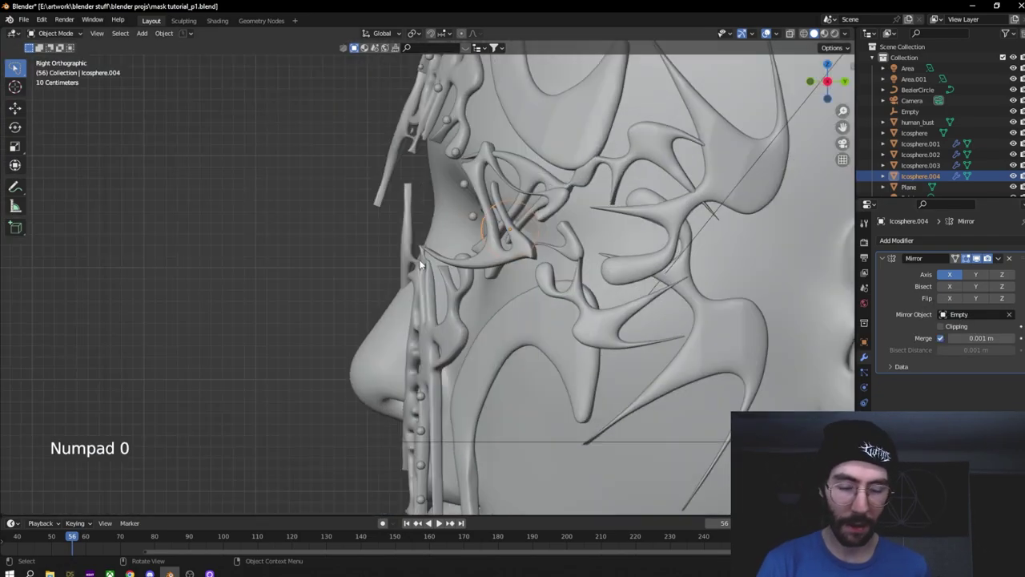
key("KP_0")
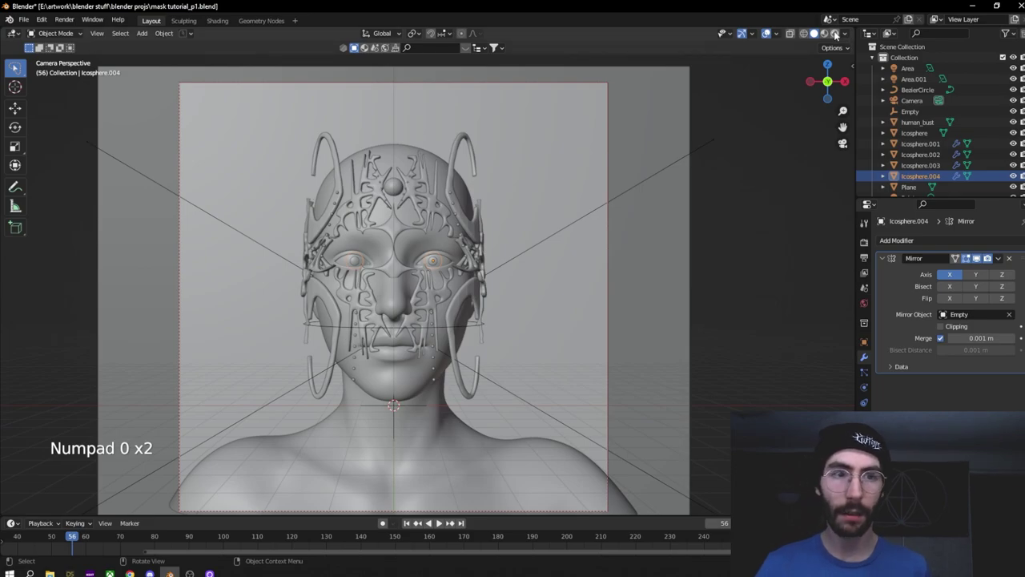
left_click(835, 35)
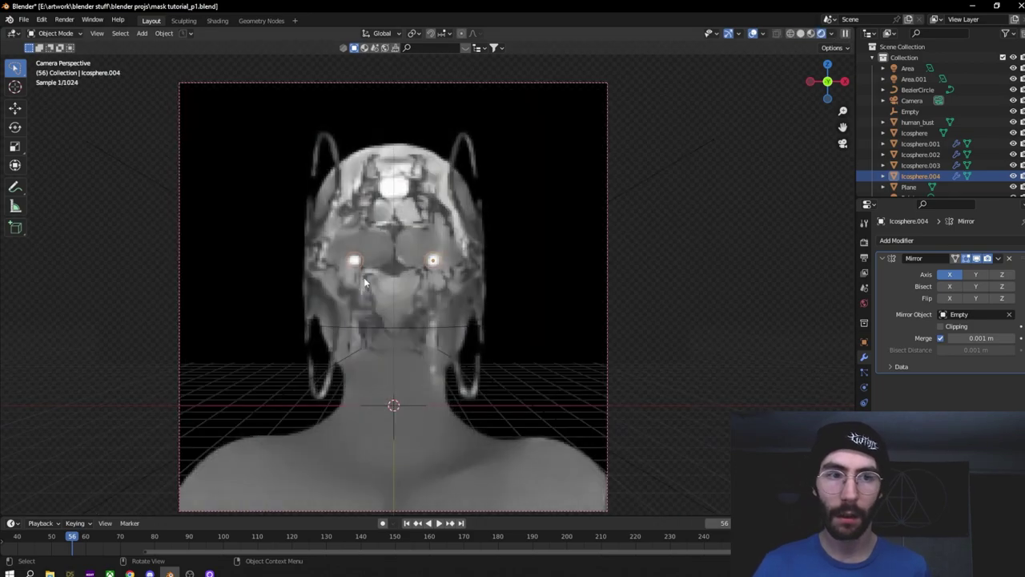
left_click(753, 35)
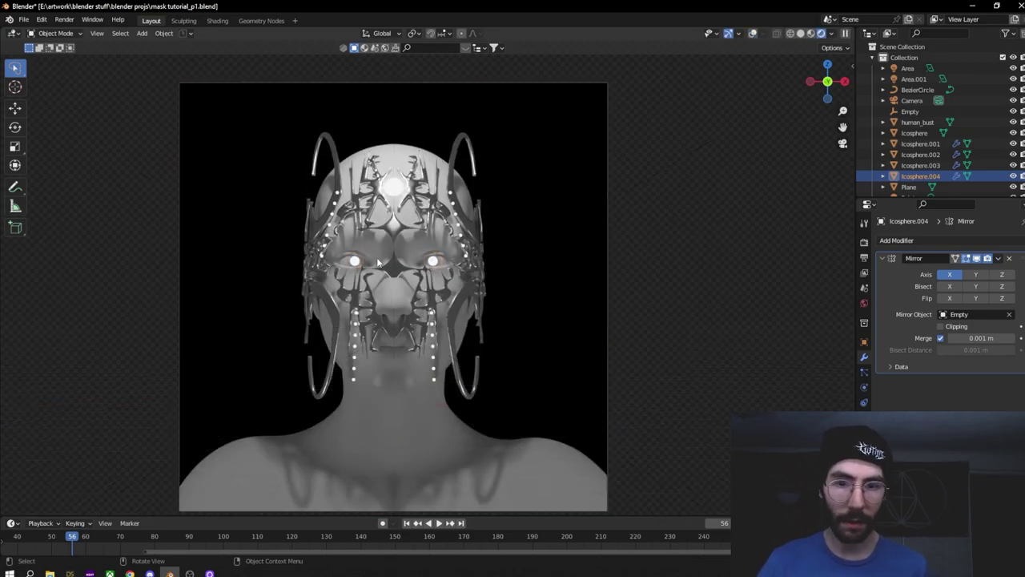
scroll(377, 258, "up", 3)
scroll(386, 429, "down", 4)
left_click(367, 407)
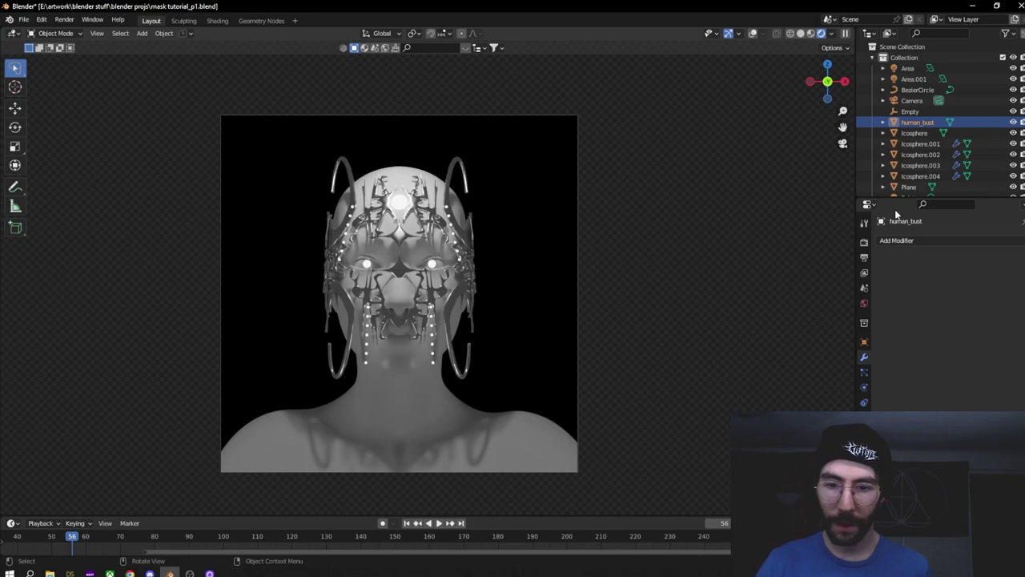
Step: Give human_bust new Material.008 with a Subsurface Scattering surface shader
left_click(864, 432)
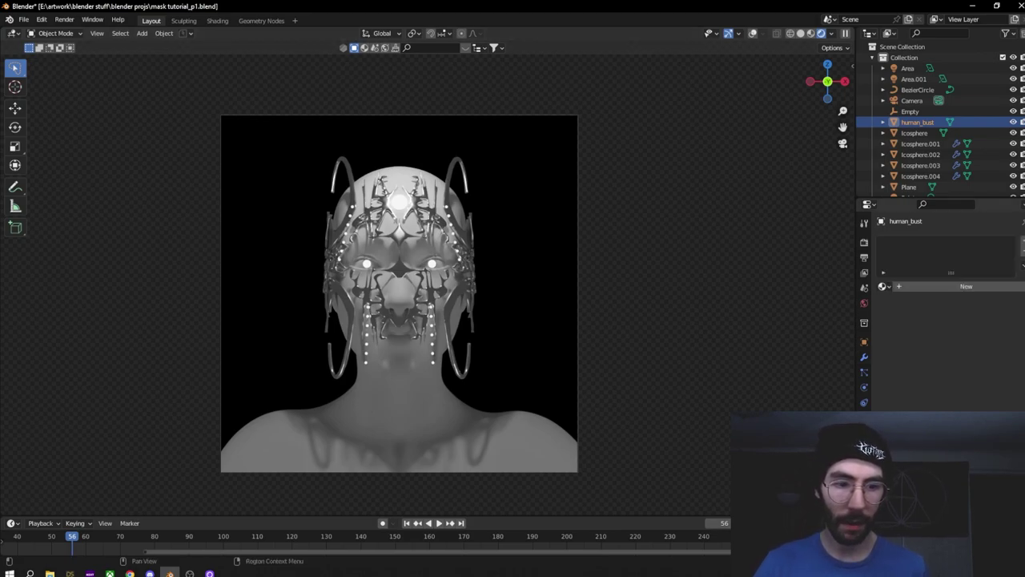
left_click(910, 285)
left_click(966, 336)
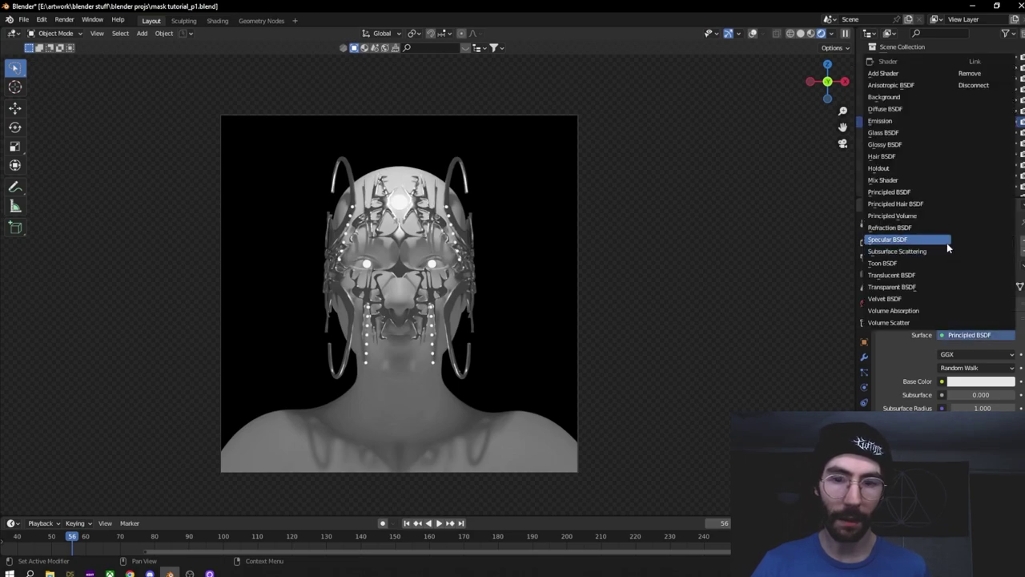
left_click(919, 253)
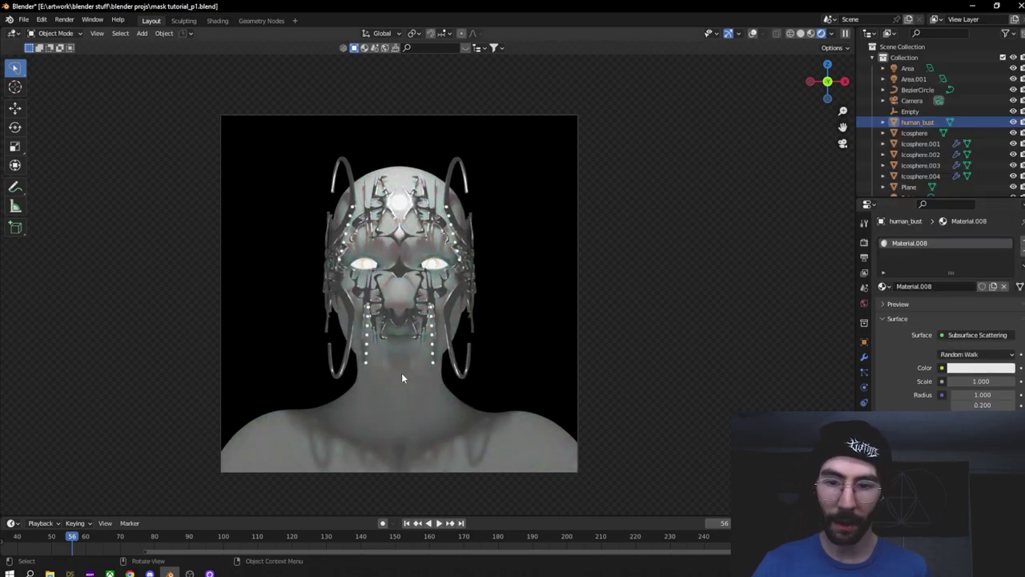
scroll(412, 343, "up", 3)
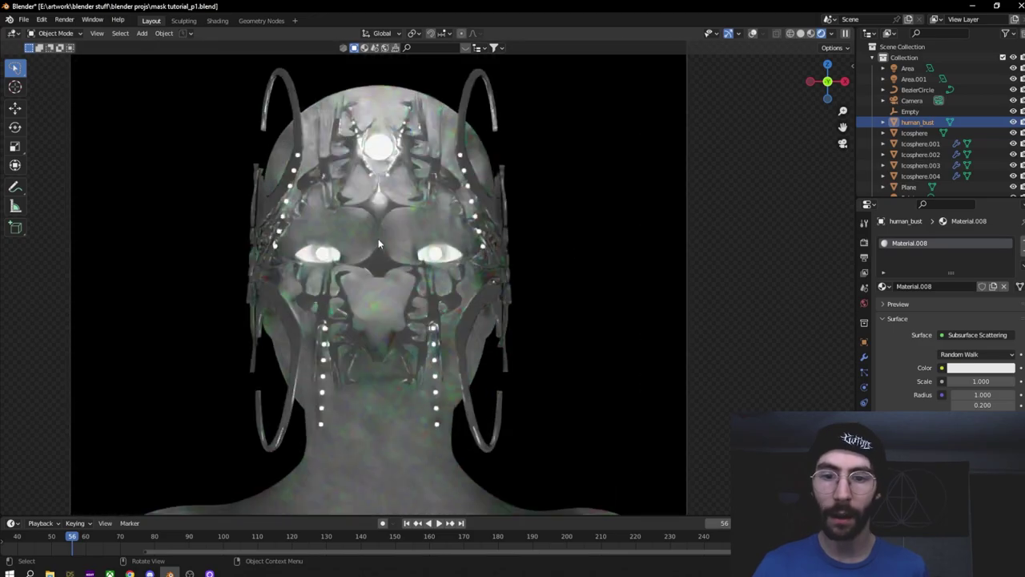
left_click(324, 255)
left_click(752, 34)
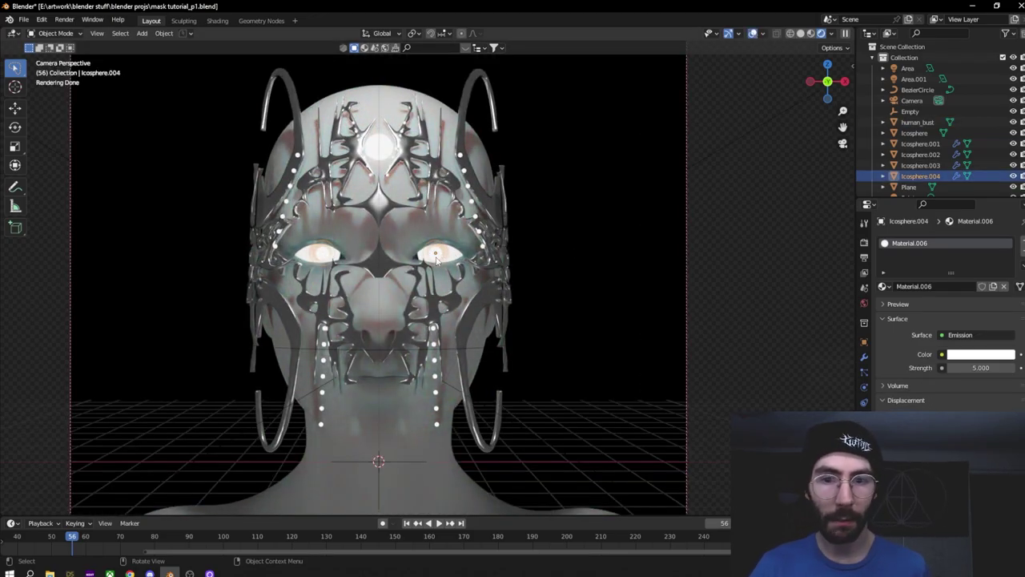
Step: Make the eye sphere's material single-user and raise its emission strength to 10
left_click(163, 33)
mouse_move(189, 233)
mouse_move(192, 212)
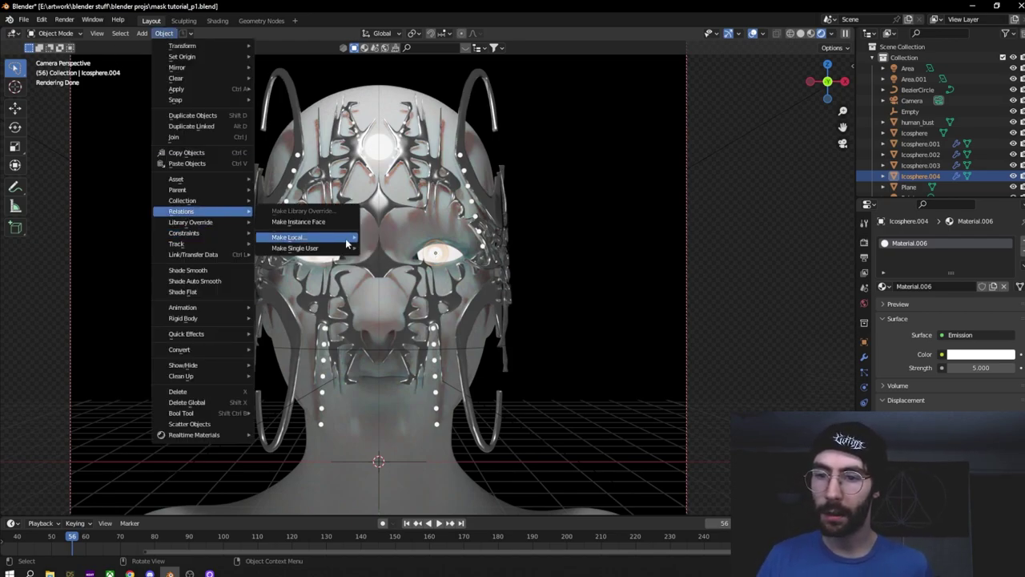
mouse_move(305, 251)
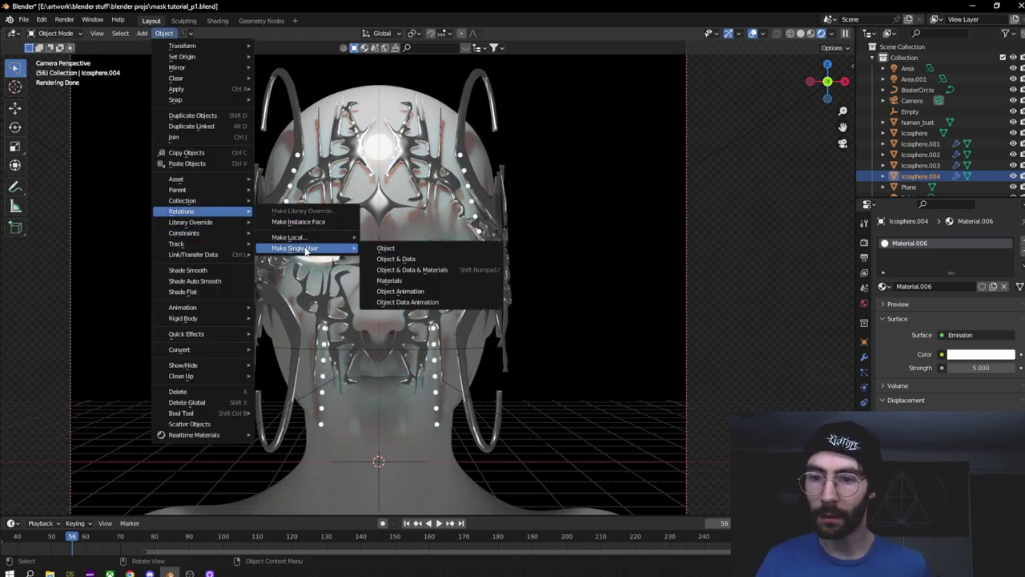
left_click(410, 281)
left_click(980, 368)
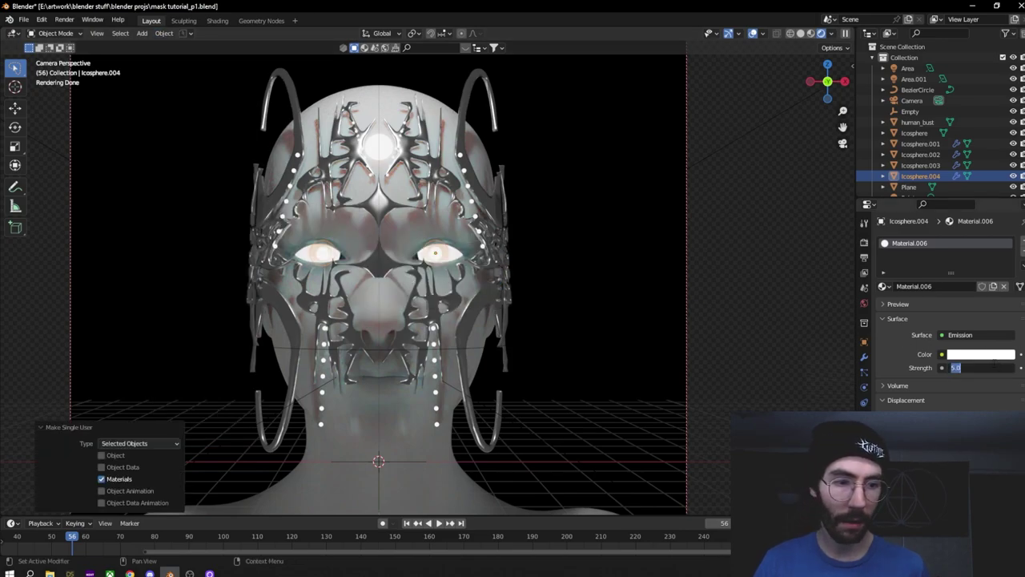
type("10")
key("Return")
Step: Select the background Plane, hide viewport overlays, and return to the camera view of the masked bust
left_click(558, 215)
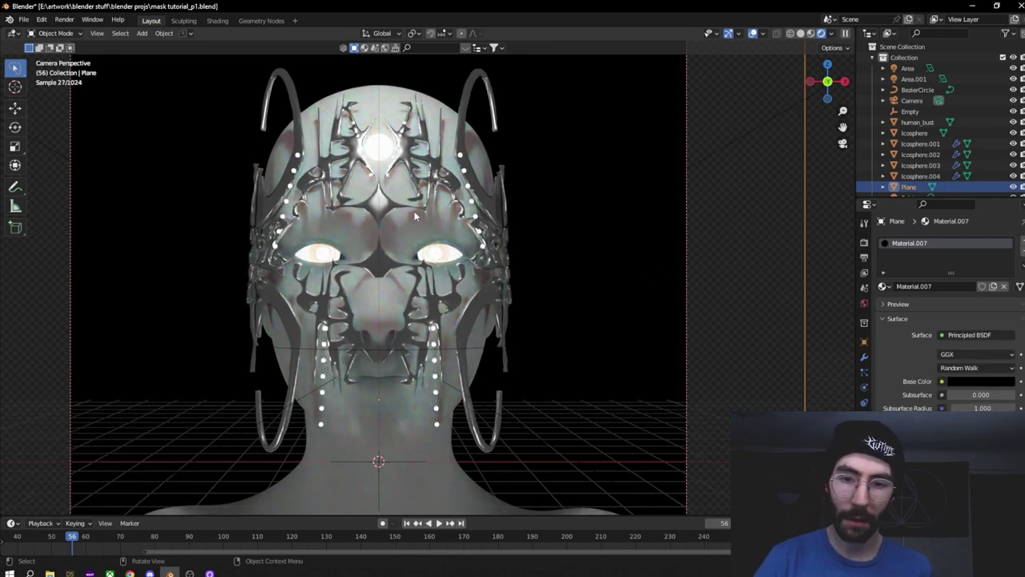
scroll(499, 126, "down", 2)
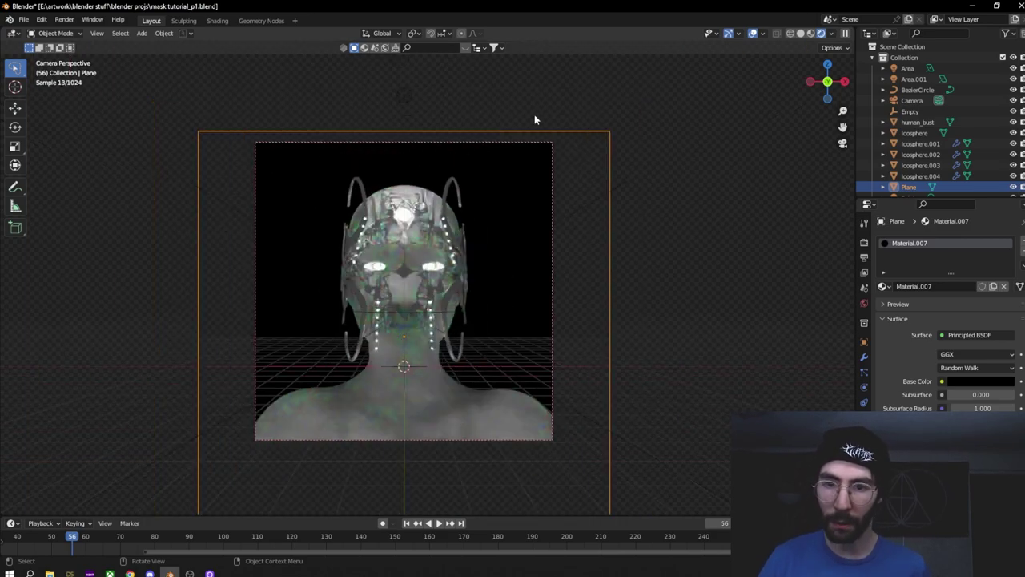
left_click(752, 33)
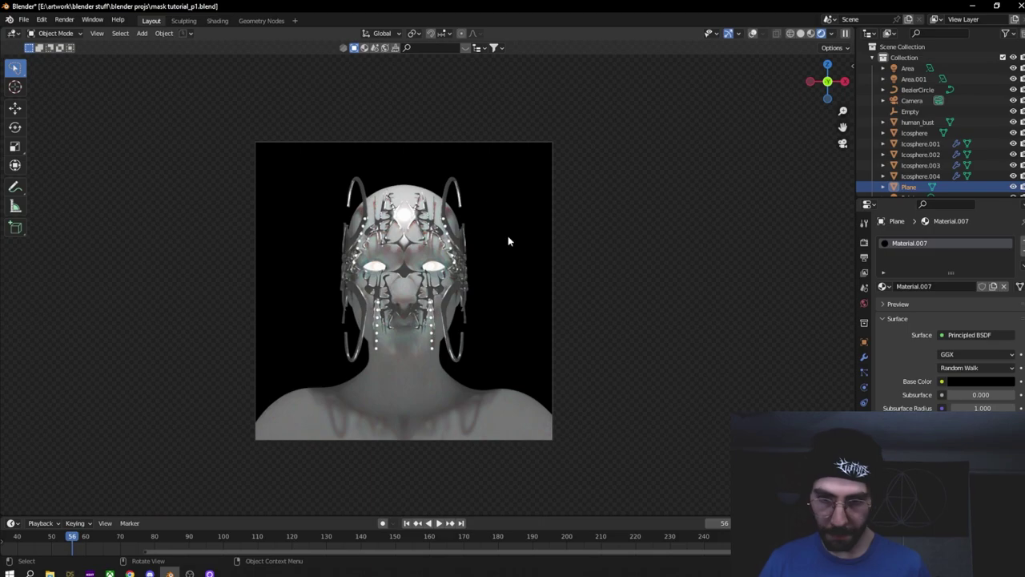
scroll(420, 294, "up", 2)
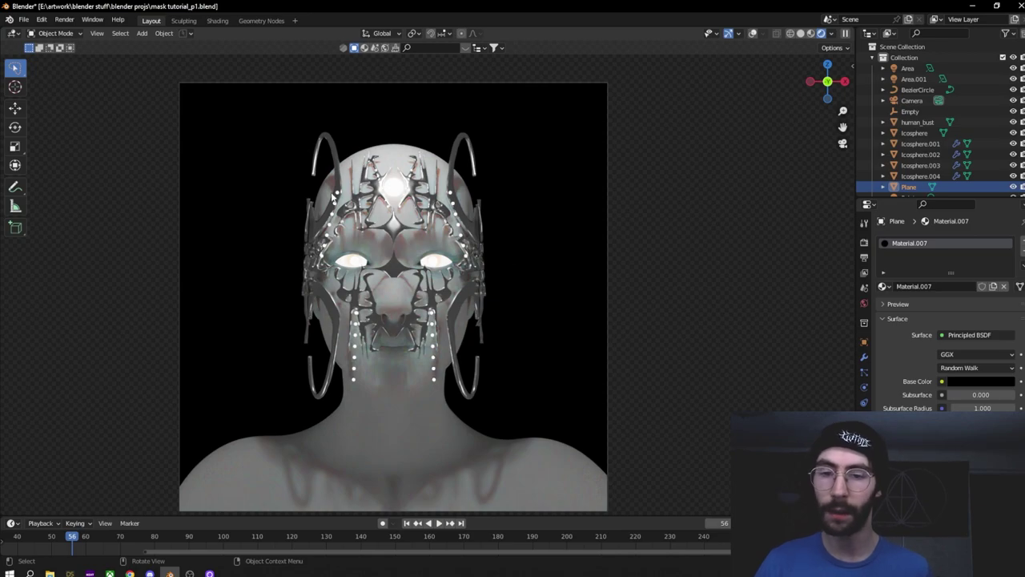
scroll(352, 164, "up", 1)
middle_click_drag(391, 252, 409, 242)
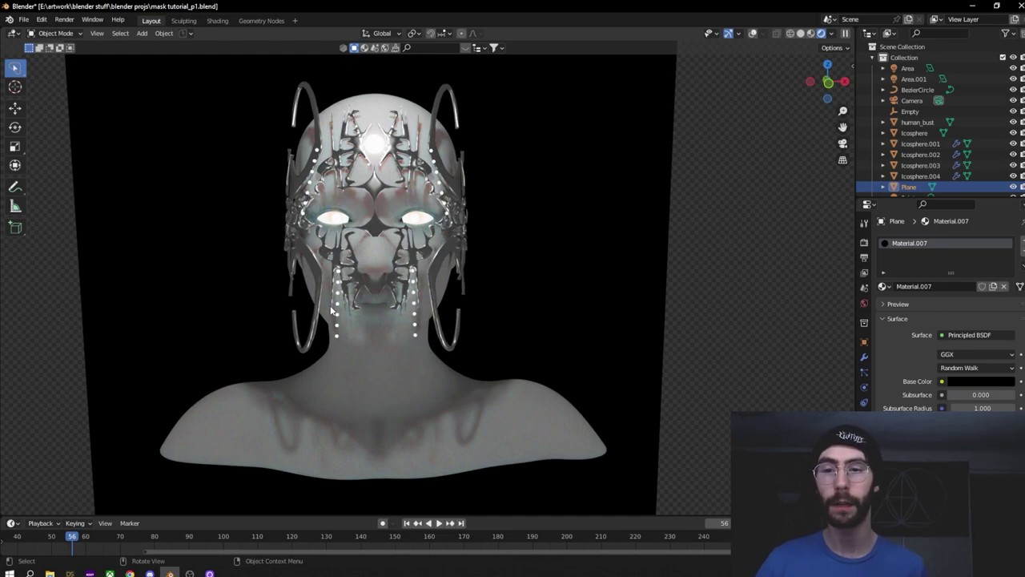
key("KP_0")
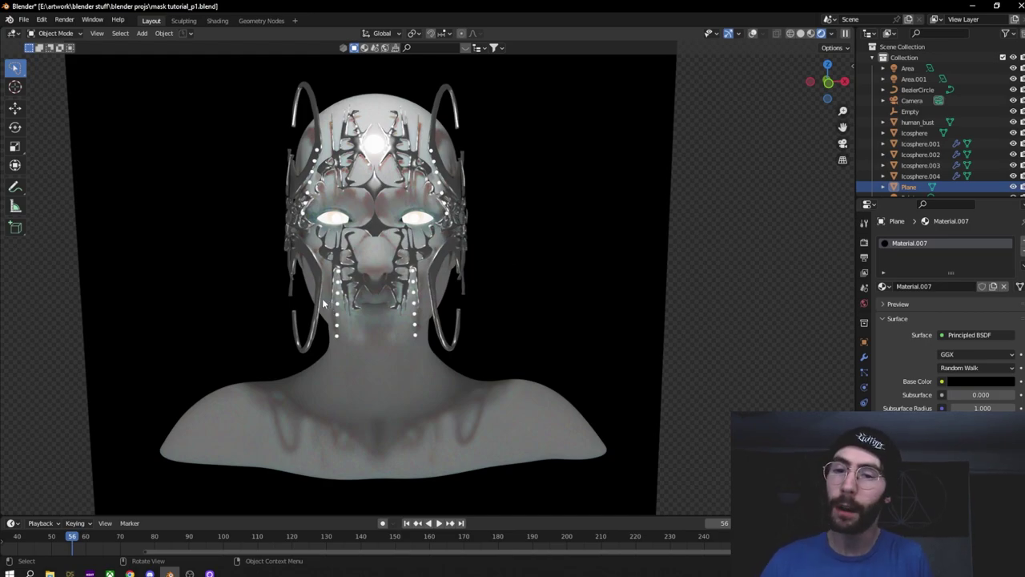